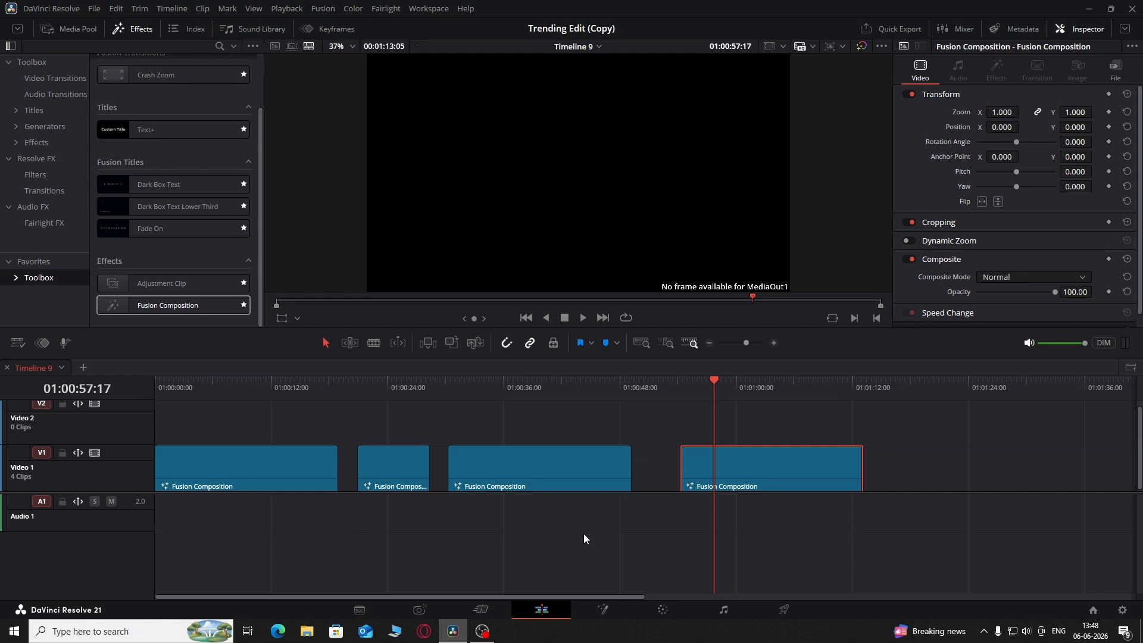
Step: Open the Fusion composition for node editing and feed the space background video from the 3D bin into the MediaOut node
click(600, 608)
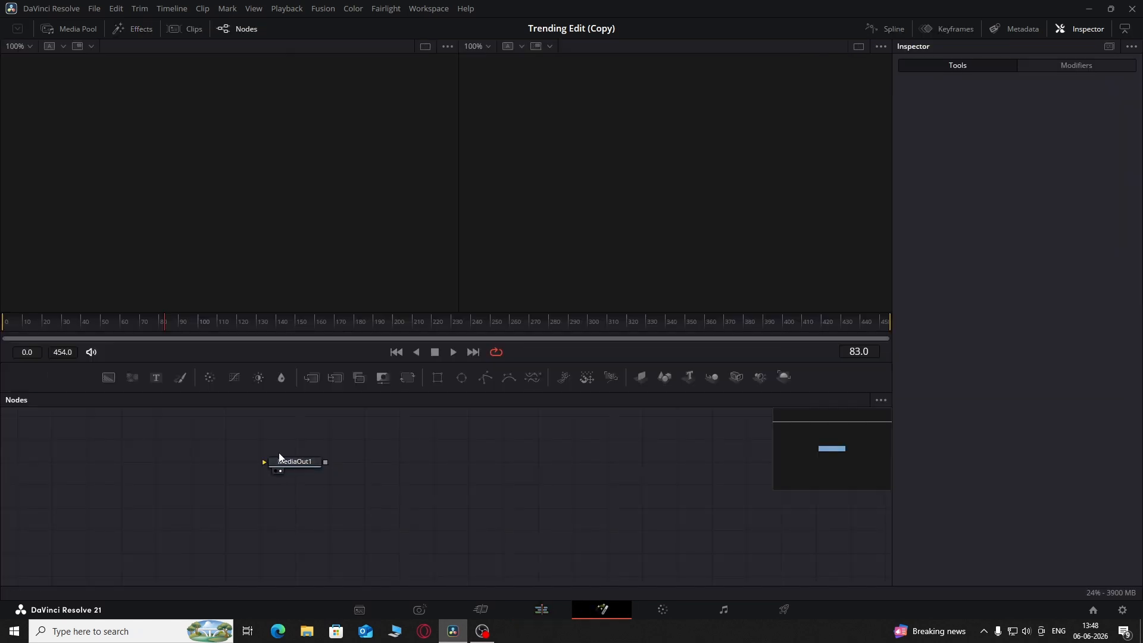
click(290, 467)
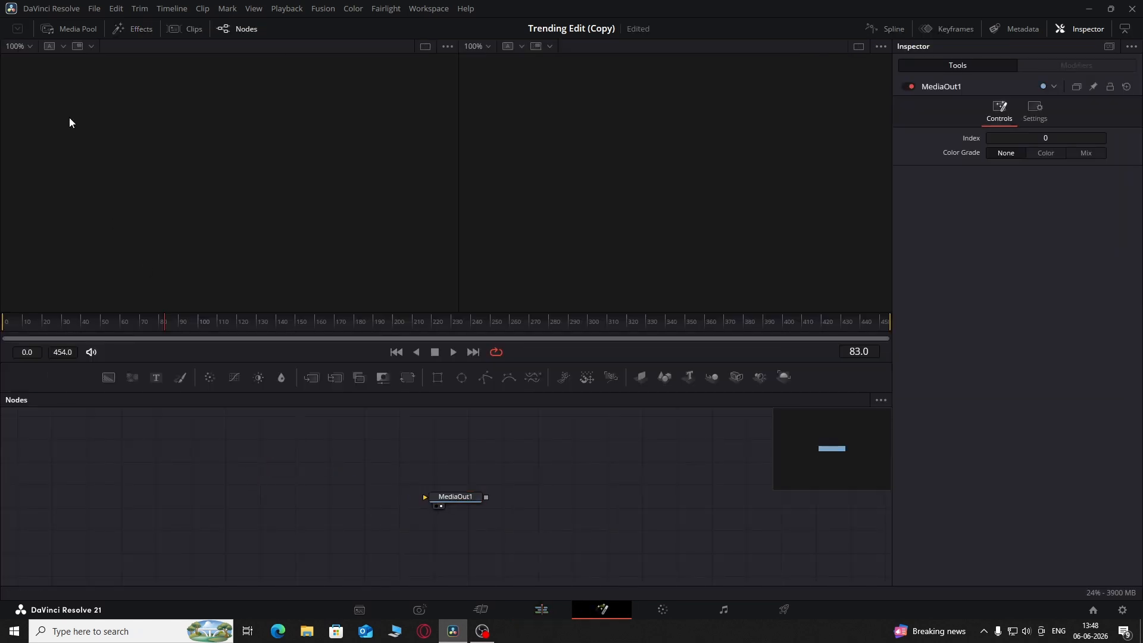
click(70, 28)
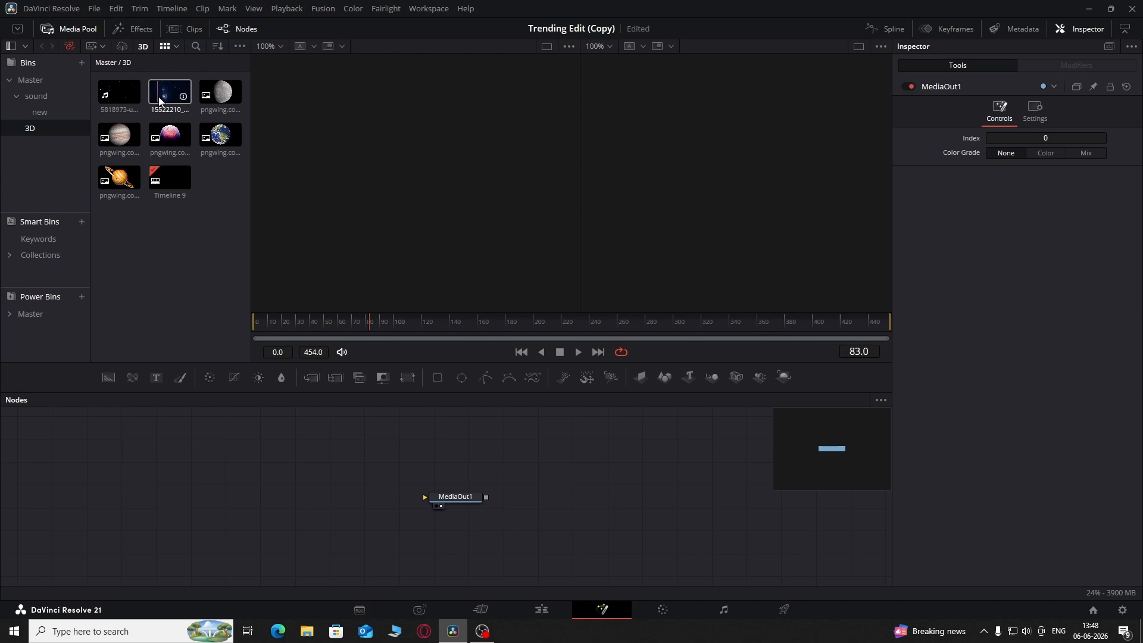
drag(154, 101, 259, 502)
click(391, 466)
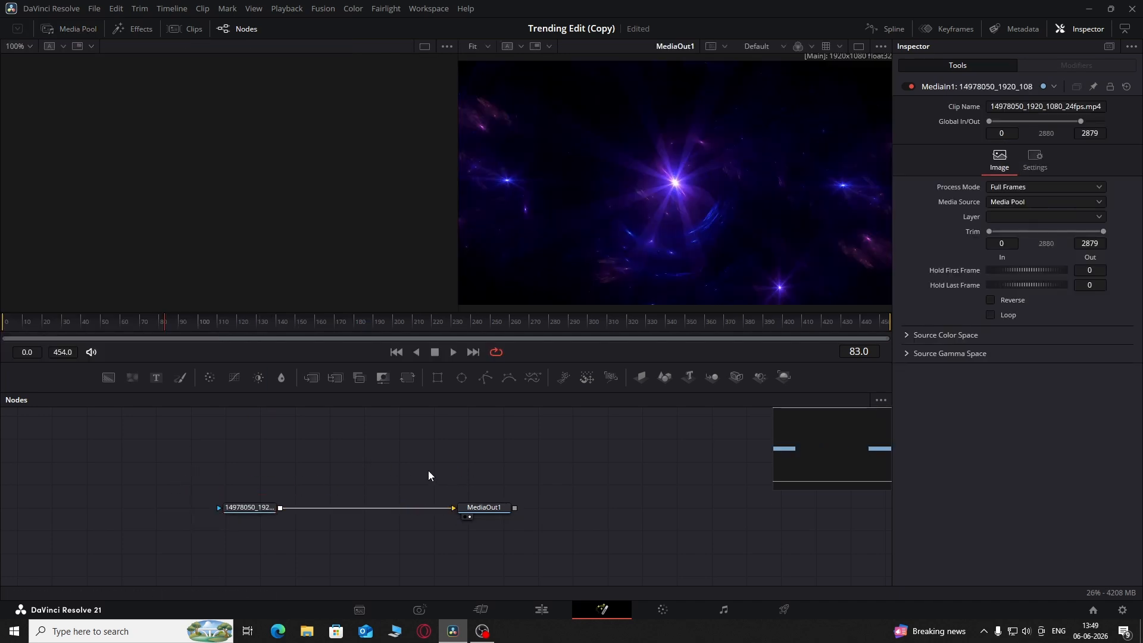
Step: Build a Merge 3D with a Camera 3D and Renderer 3D, and merge the render over the background video, leaving space before MediaOut
click(713, 383)
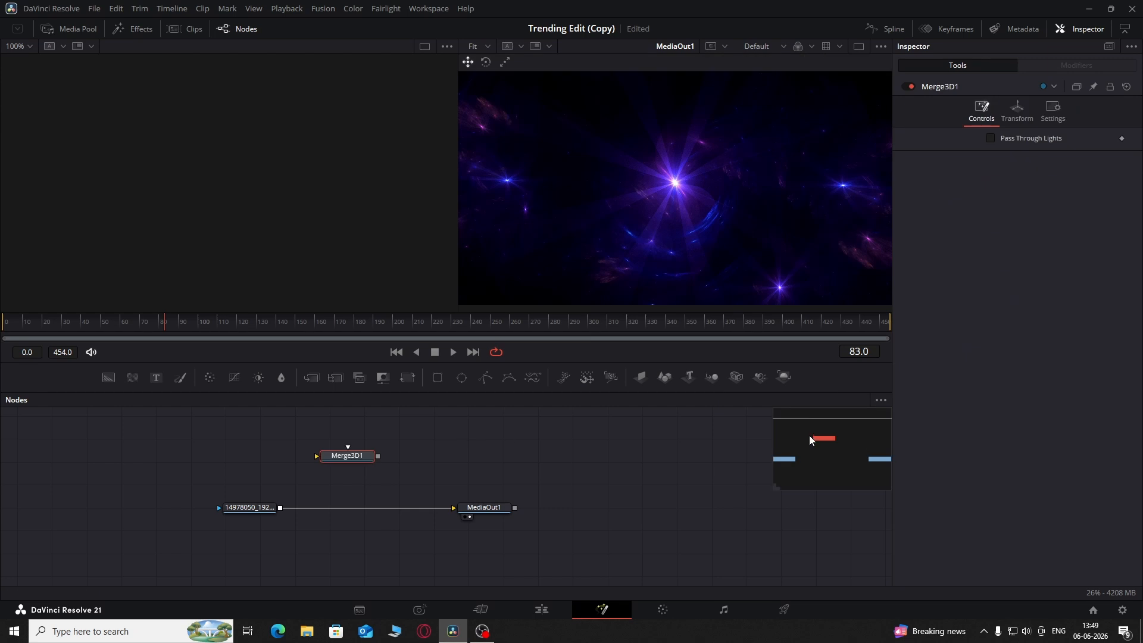
click(737, 378)
click(785, 377)
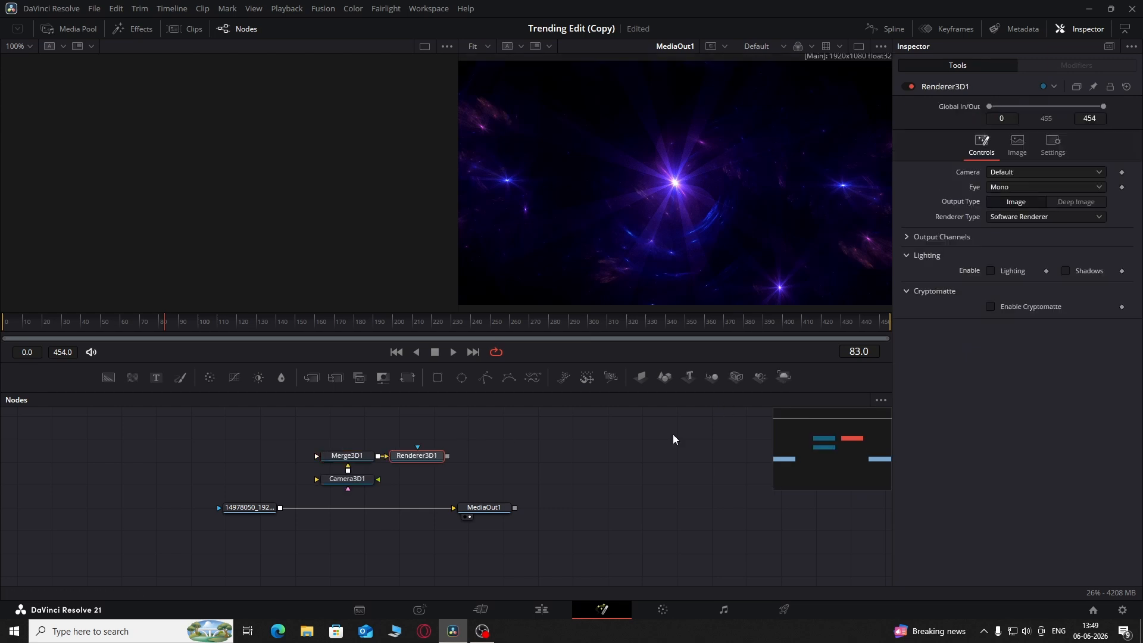
drag(365, 480, 256, 455)
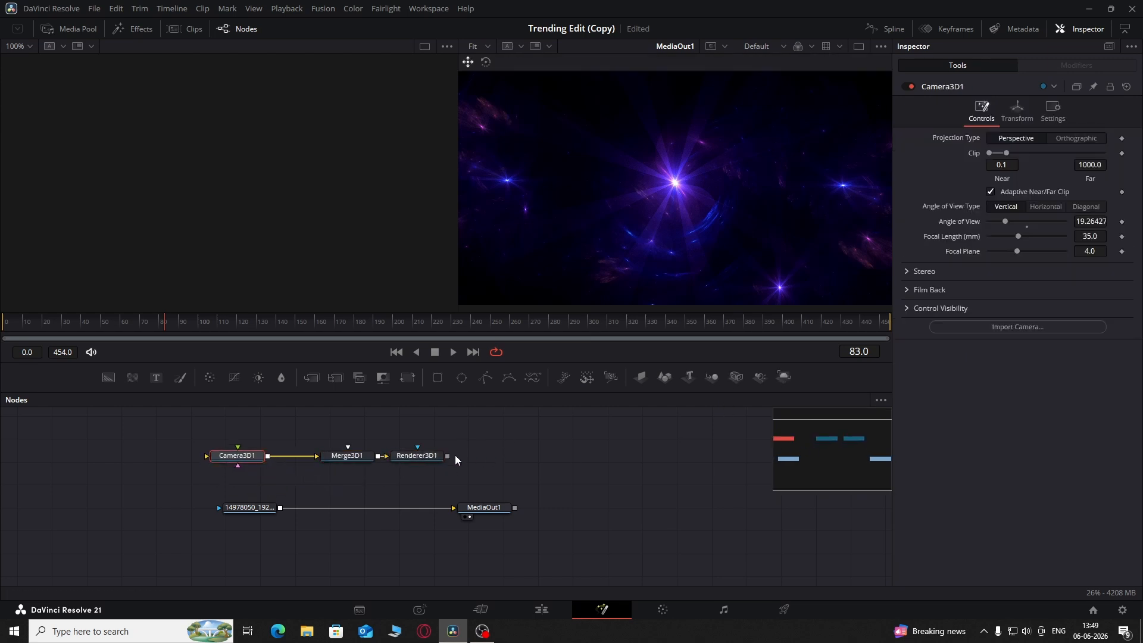
drag(448, 456, 281, 508)
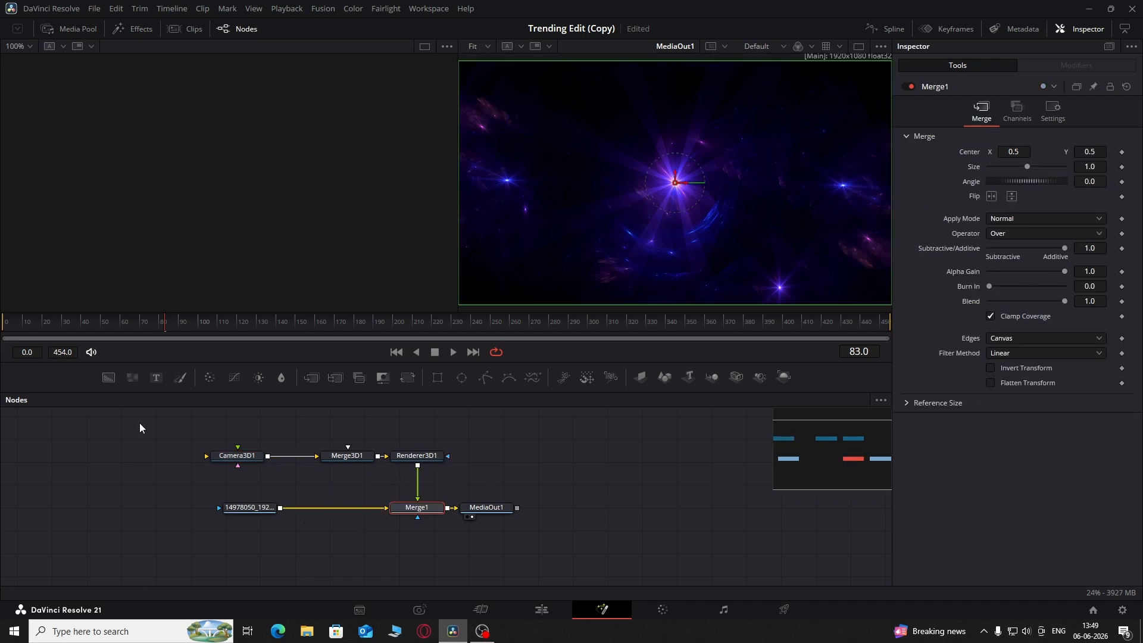
drag(499, 513, 666, 513)
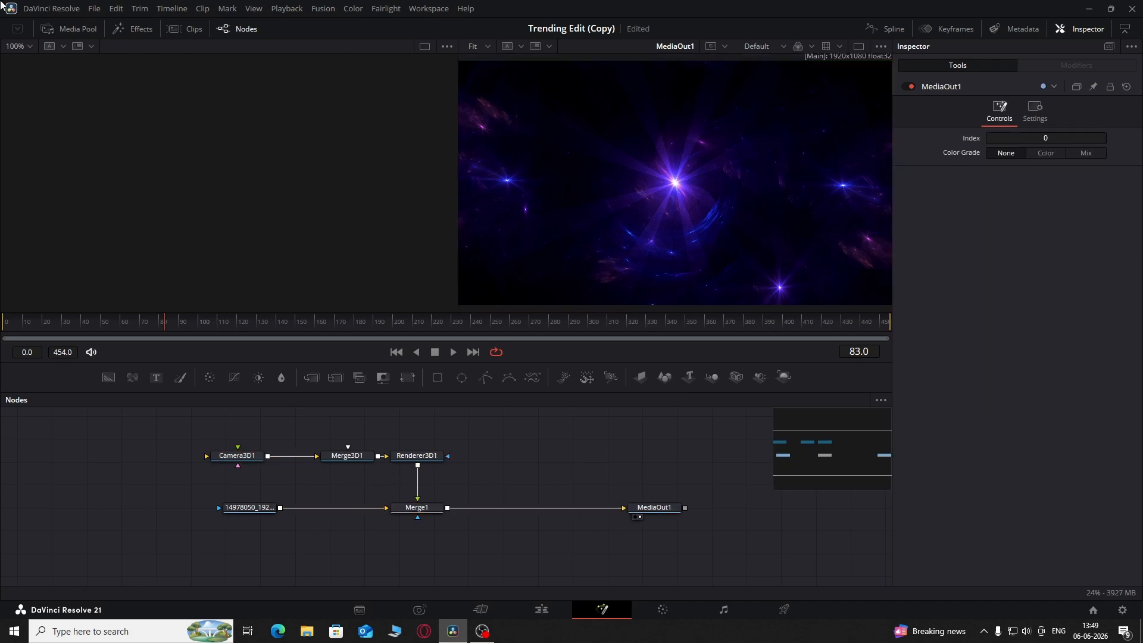
Step: Add the Earth image pngwing.com (7).png, put it on an Image Plane 3D and connect the plane to Merge3D1
click(48, 29)
click(31, 129)
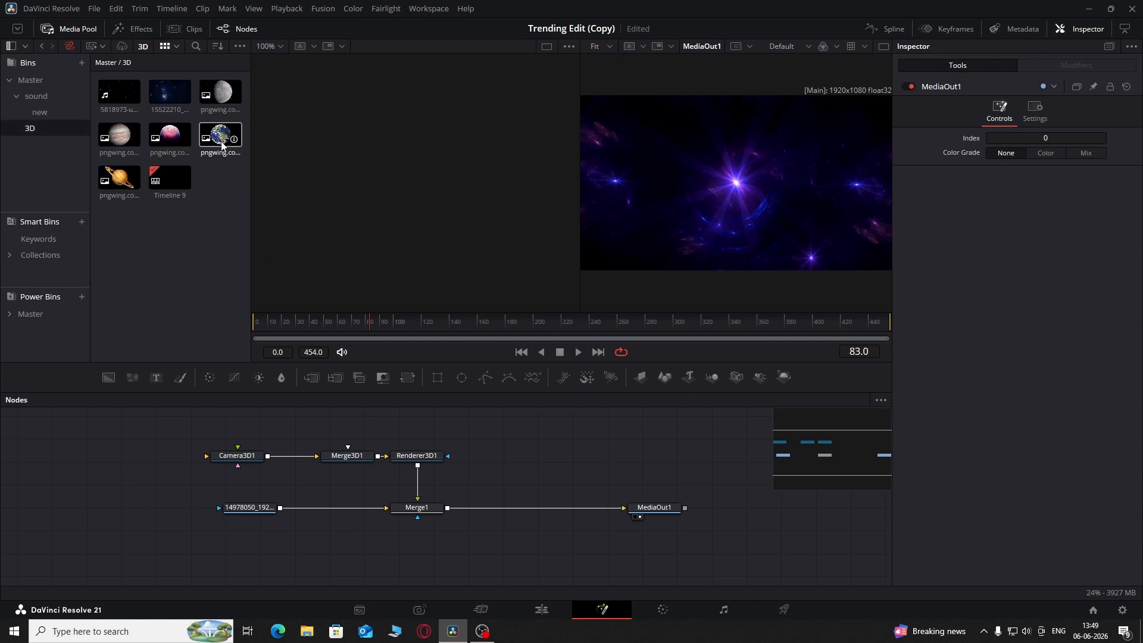
drag(222, 144, 232, 420)
click(71, 28)
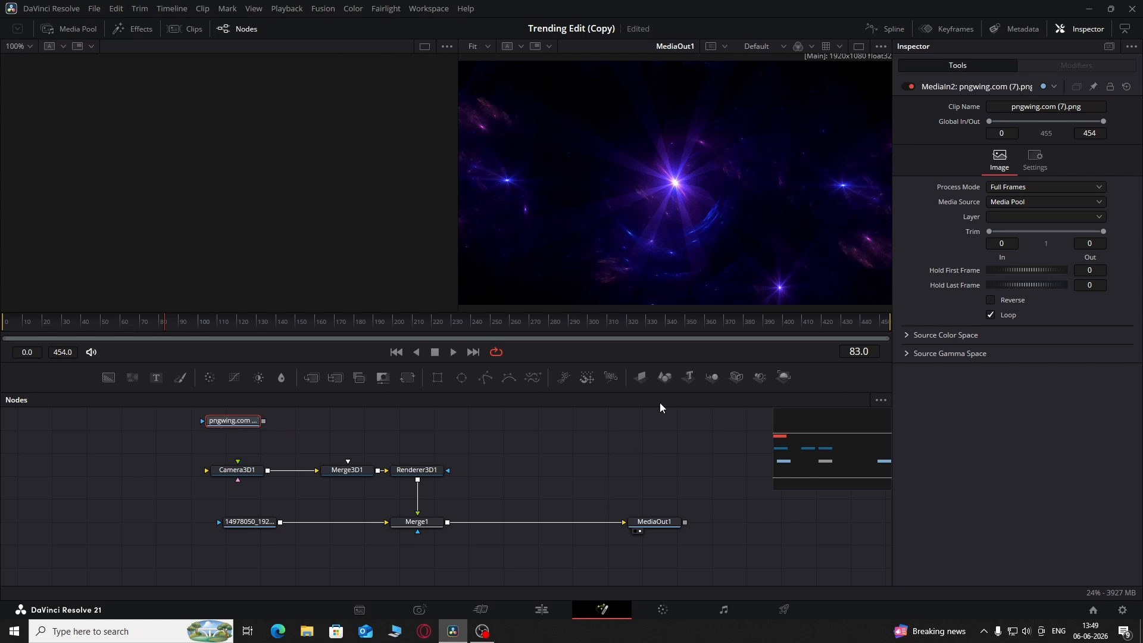
click(640, 377)
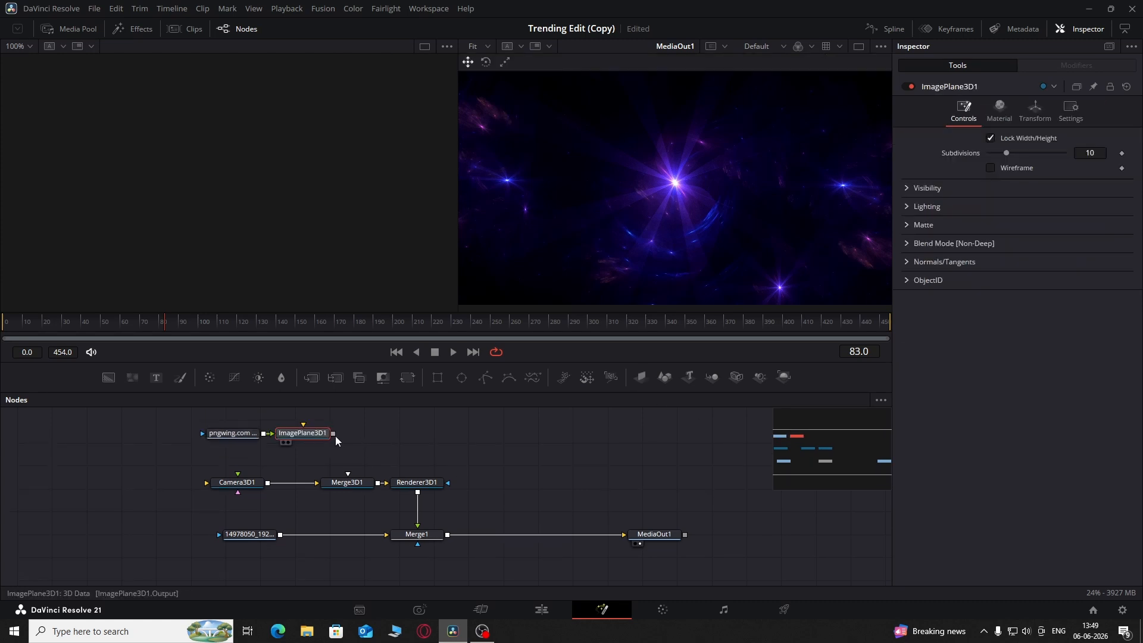
drag(333, 433, 350, 483)
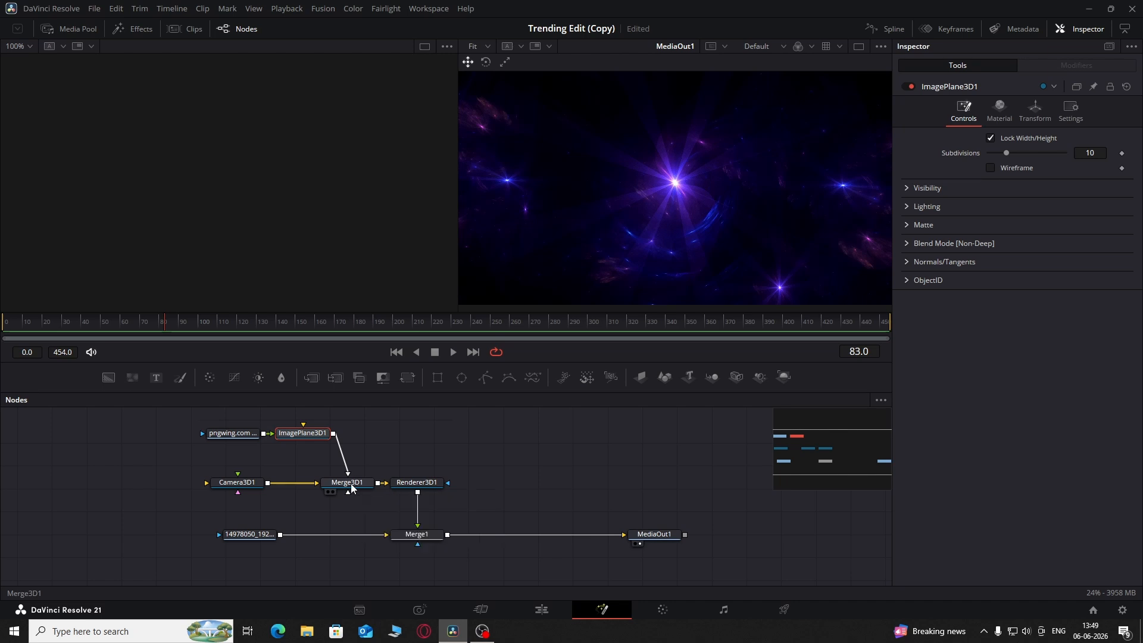
Step: Show Merge3D1 in the empty viewer and set the camera's Z translation to 3.86
key(1)
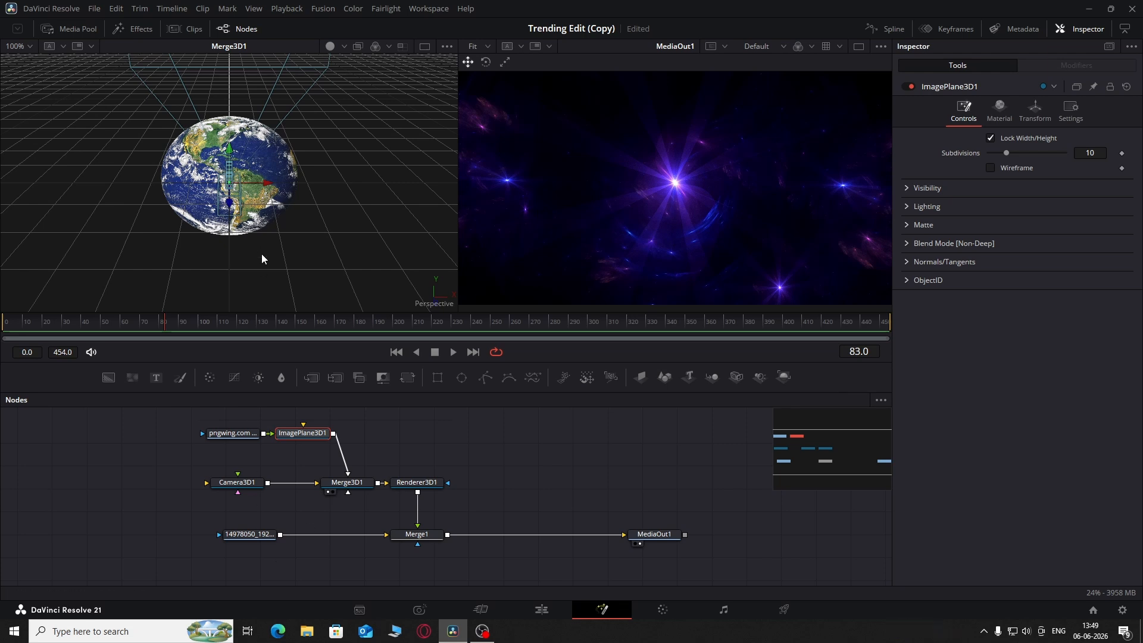
right_click(339, 298)
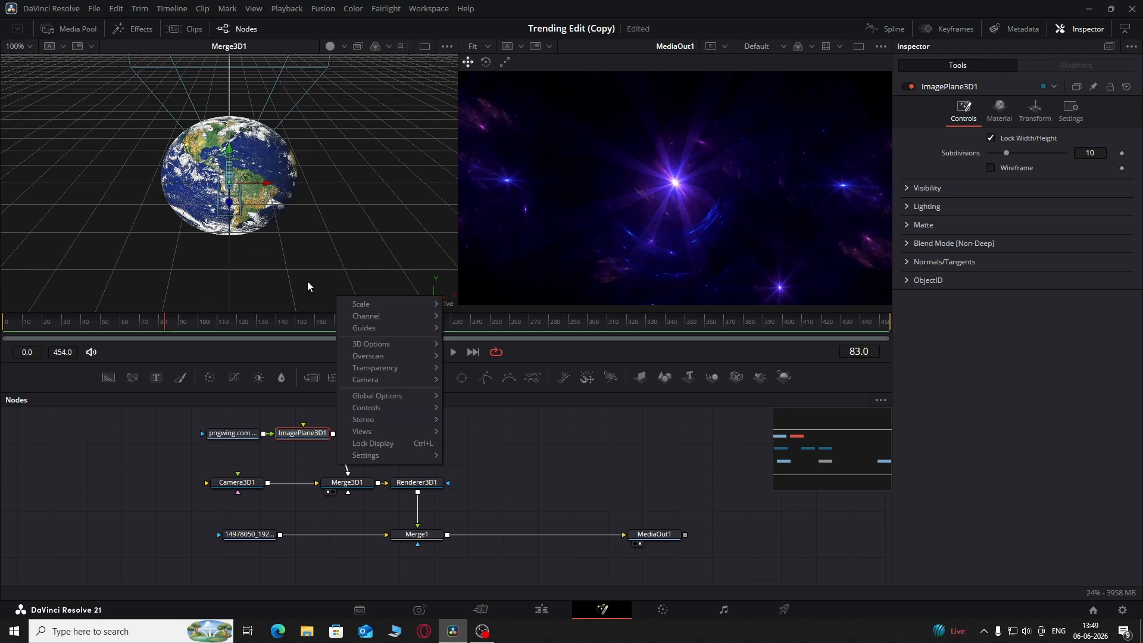
drag(307, 281, 396, 246)
click(237, 483)
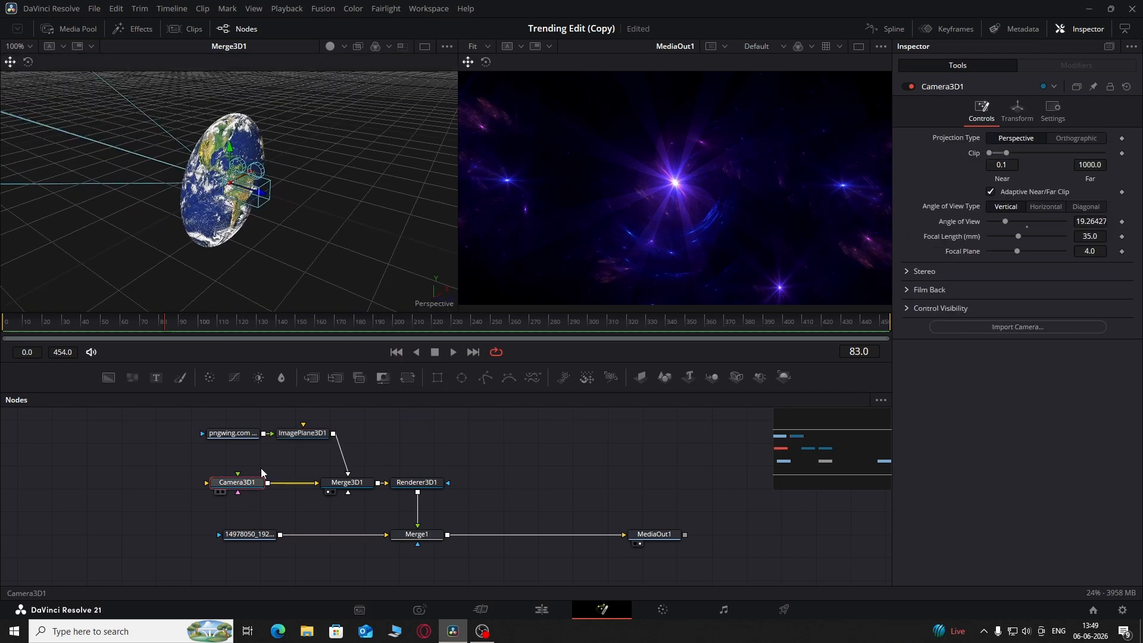
click(1014, 114)
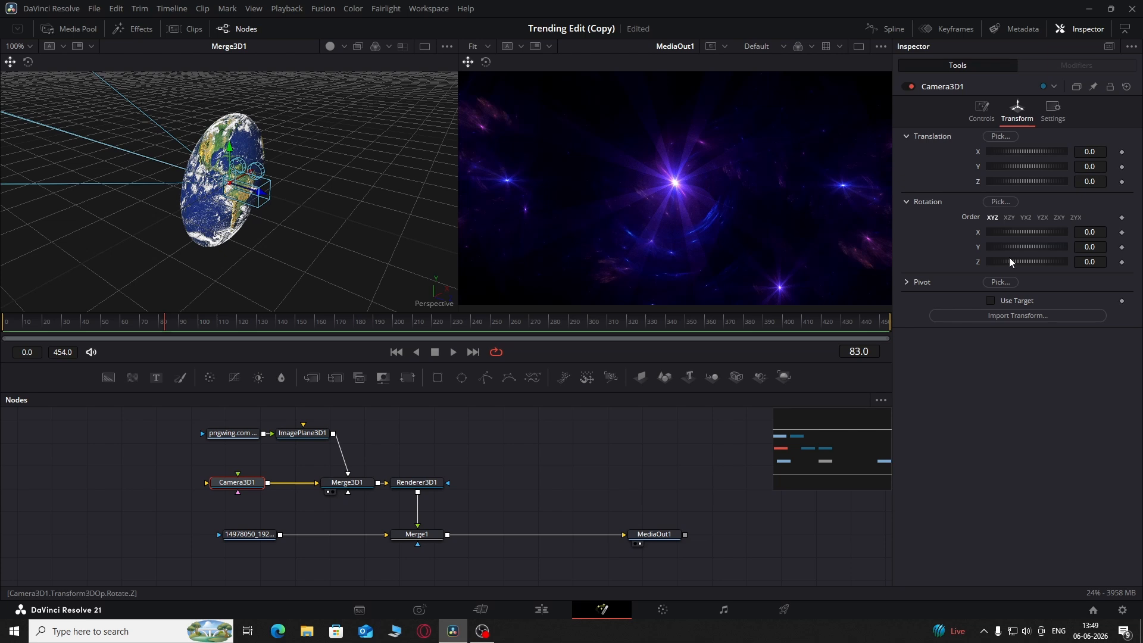
mouse_move(1028, 181)
mouse_down()
mouse_move(1076, 181)
mouse_move(1045, 181)
mouse_up()
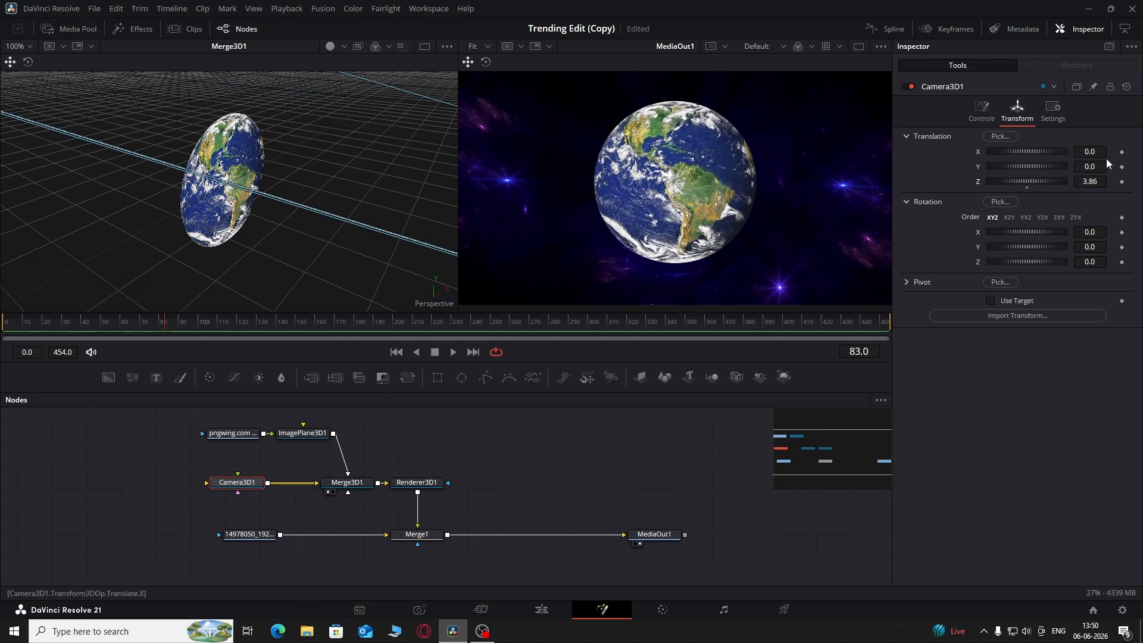
Step: Set the Earth image plane's translation to Y -0.049 and Z 0.17, and its scale to 0.914
drag(520, 481, 537, 539)
click(320, 492)
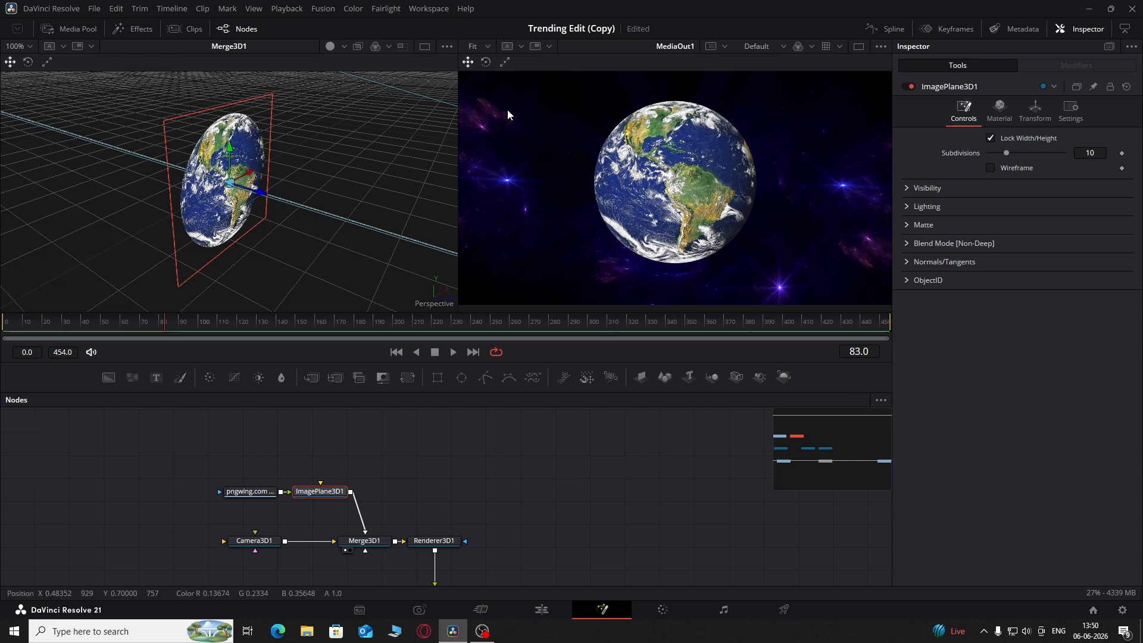
click(1035, 110)
mouse_move(1089, 181)
mouse_down()
mouse_move(1079, 181)
mouse_move(1102, 181)
mouse_move(1064, 181)
mouse_move(1095, 181)
mouse_move(1087, 167)
mouse_up()
drag(1103, 331, 1082, 331)
click(562, 539)
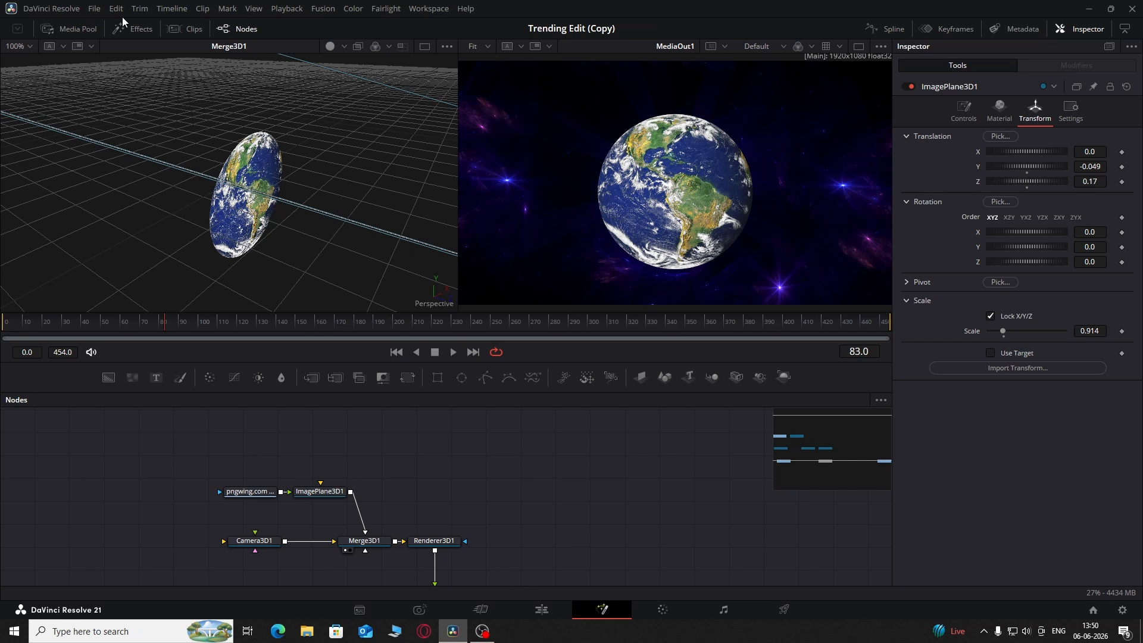
Step: Add the Jupiter image pngwing.com (5).png, put it on an Image Plane 3D and connect the plane to Merge3D1
scroll(319, 190, down, 6)
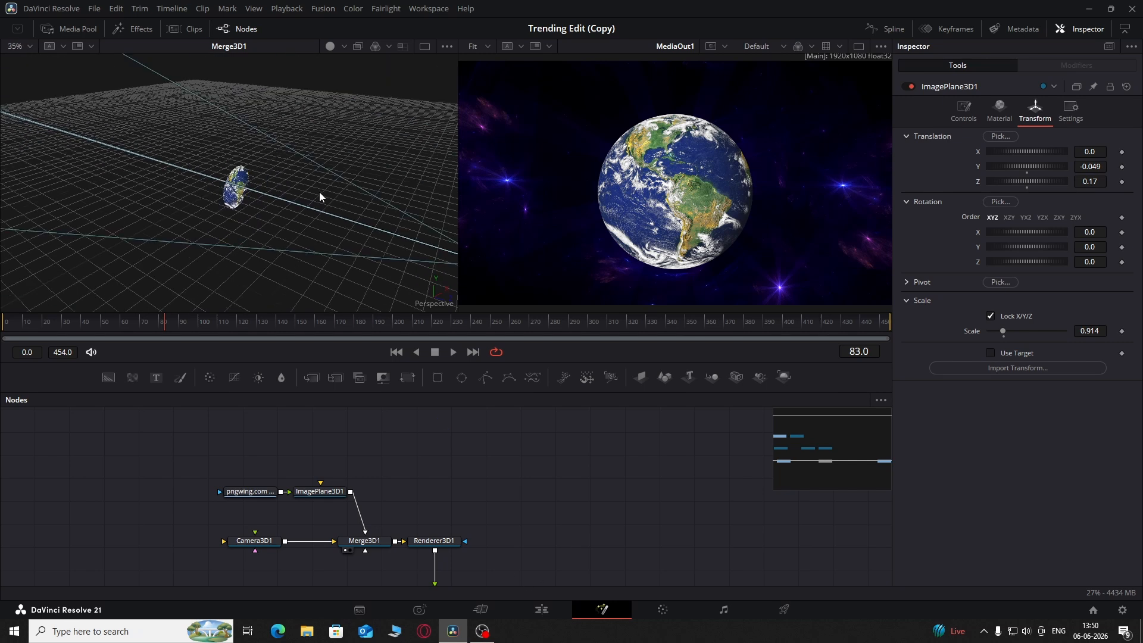
drag(317, 196, 84, 20)
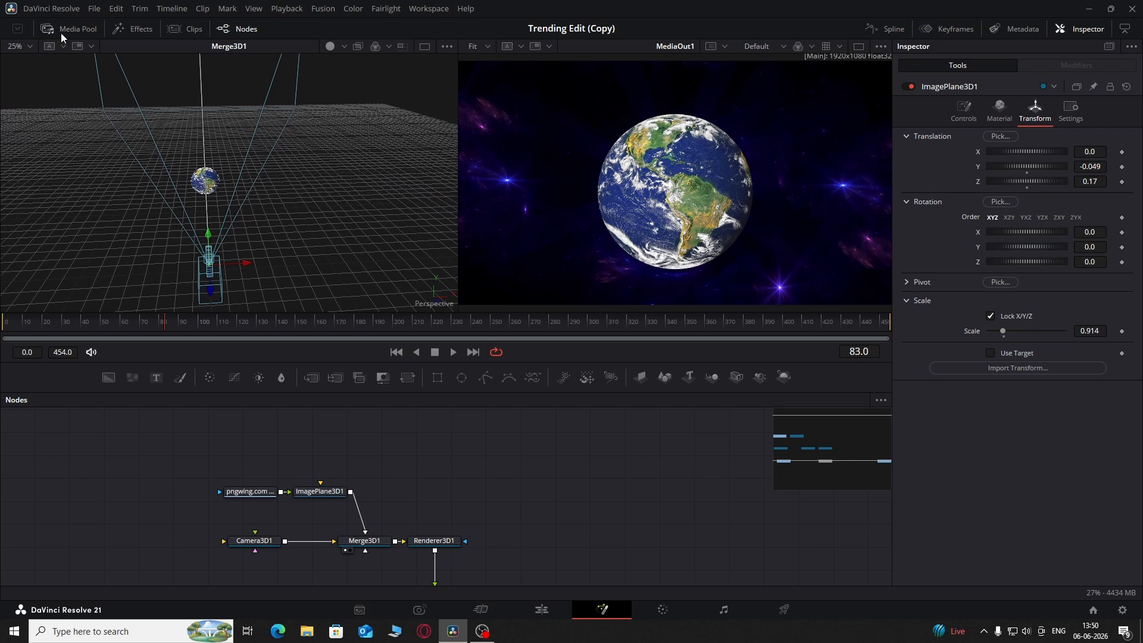
click(67, 29)
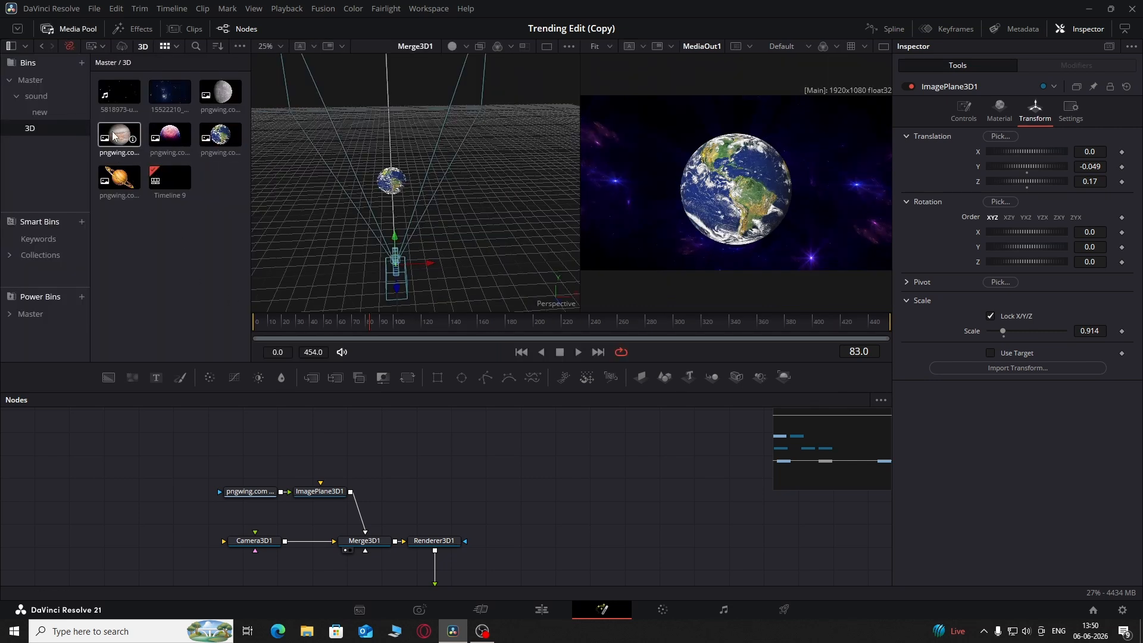
drag(234, 470, 235, 464)
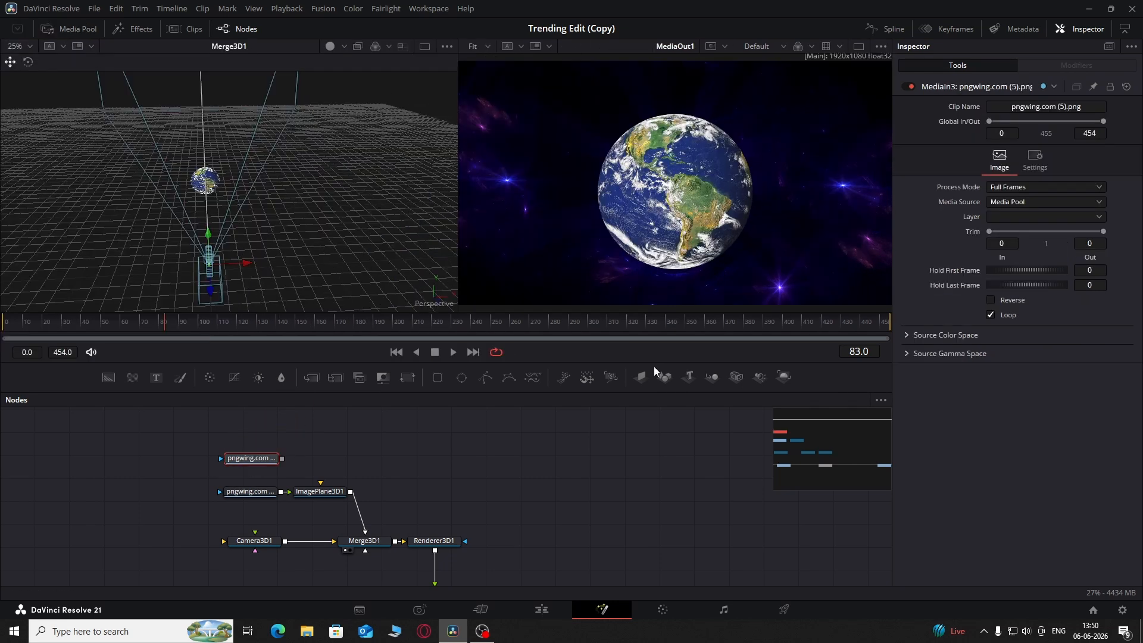
drag(350, 459, 364, 539)
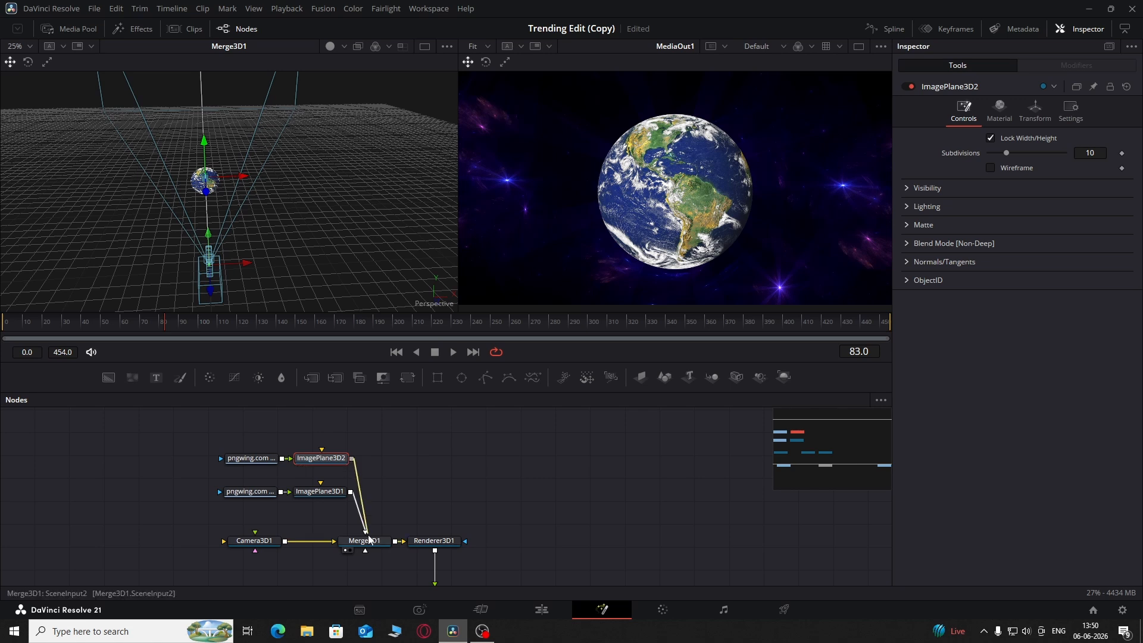
Step: Scale the Jupiter image plane to 0.834 and set its translation to Y -0.055 and Z -2.02
click(1034, 121)
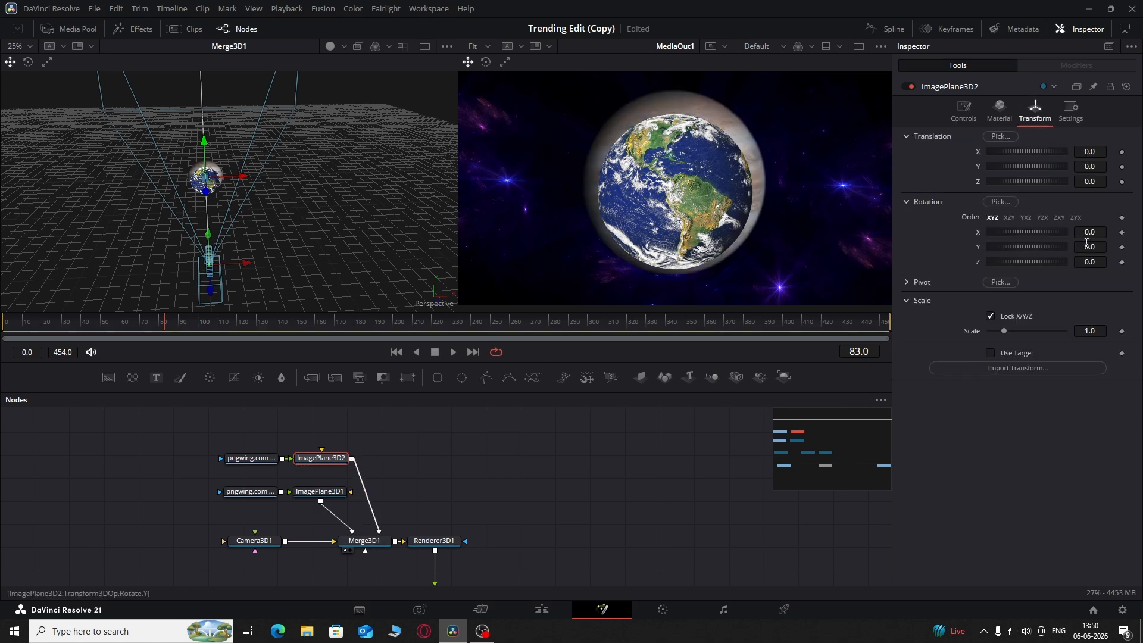
drag(1092, 331, 1071, 331)
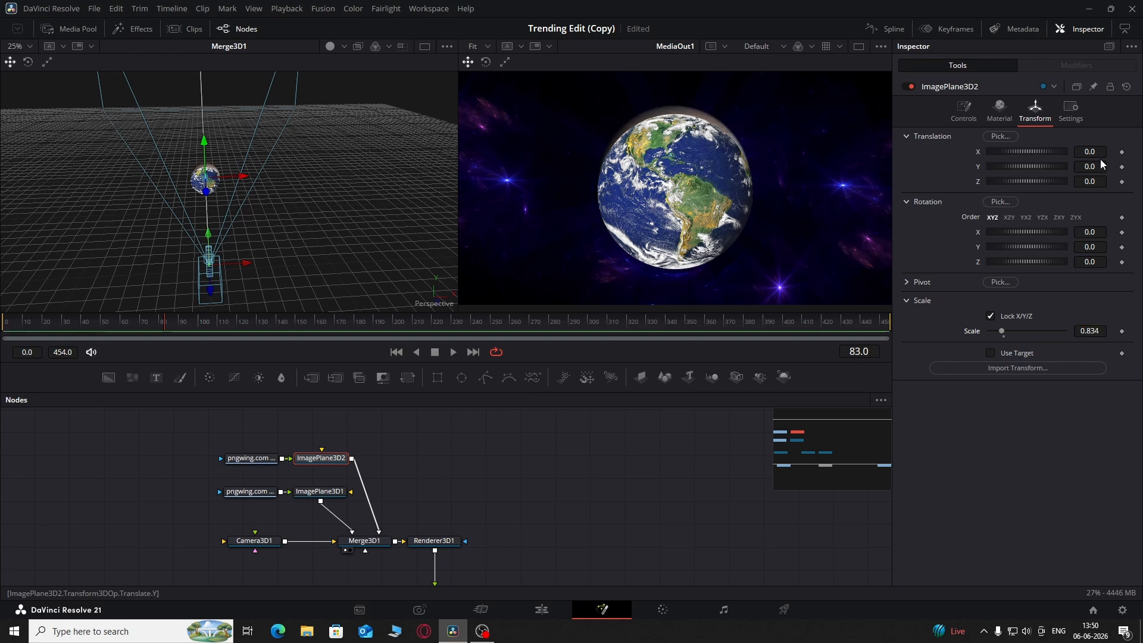
drag(1101, 166, 1012, 179)
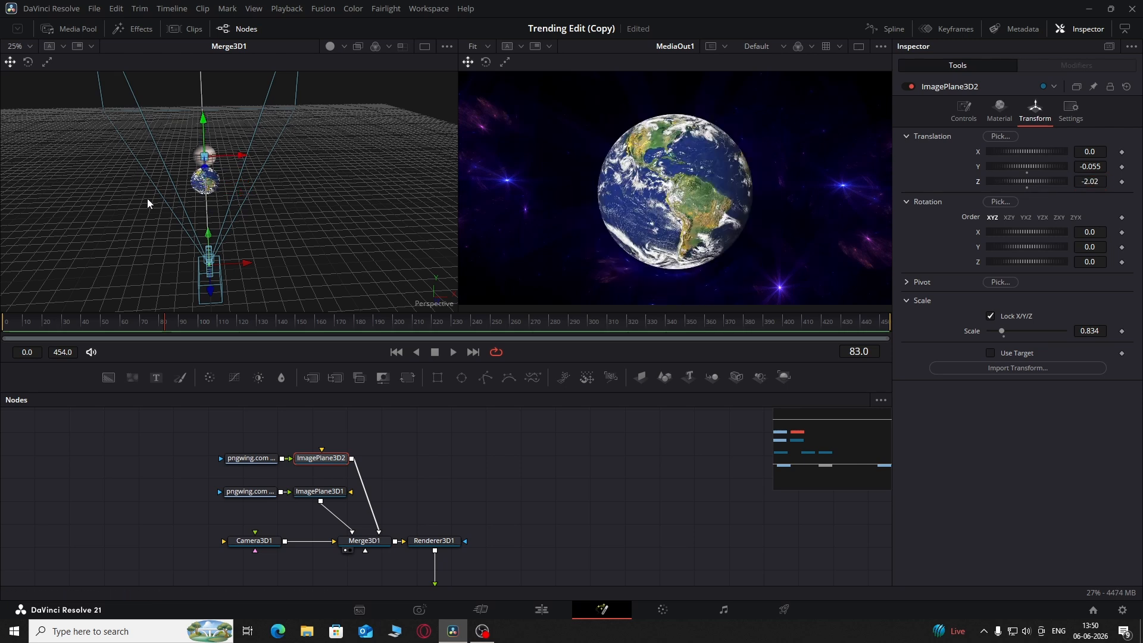
Step: Move the Jupiter image plane beside and farther behind the Earth, with translation X 1.375 and Z -3.34
drag(148, 203, 199, 210)
drag(1088, 168, 456, 206)
key(ctrl+z)
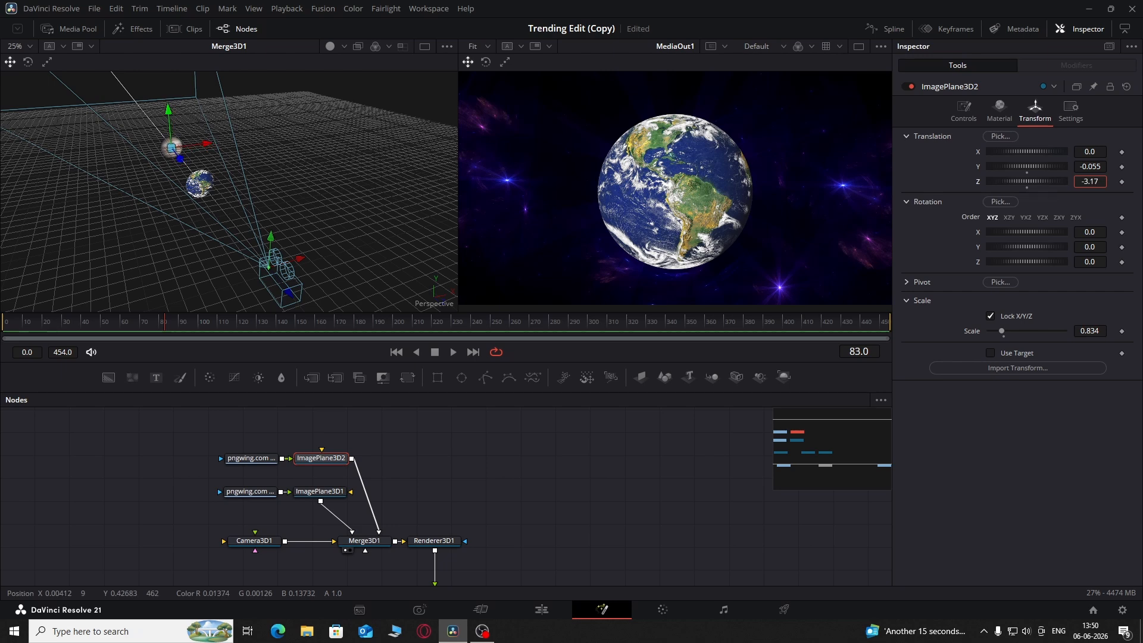
drag(1090, 152, 1126, 152)
drag(173, 198, 381, 241)
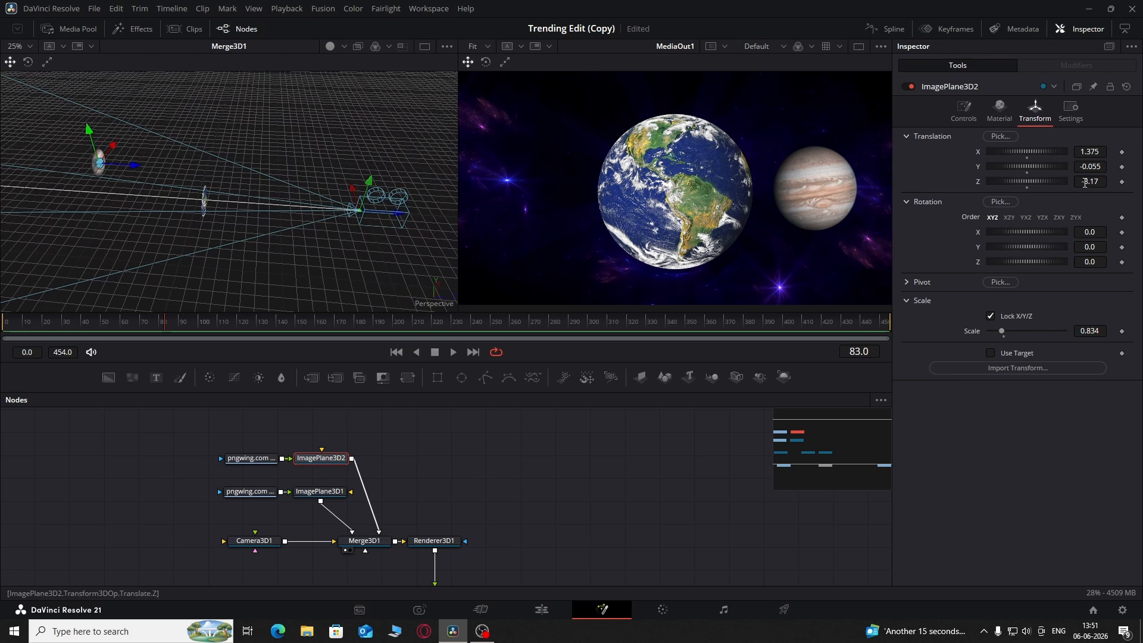
drag(1085, 182, 1065, 182)
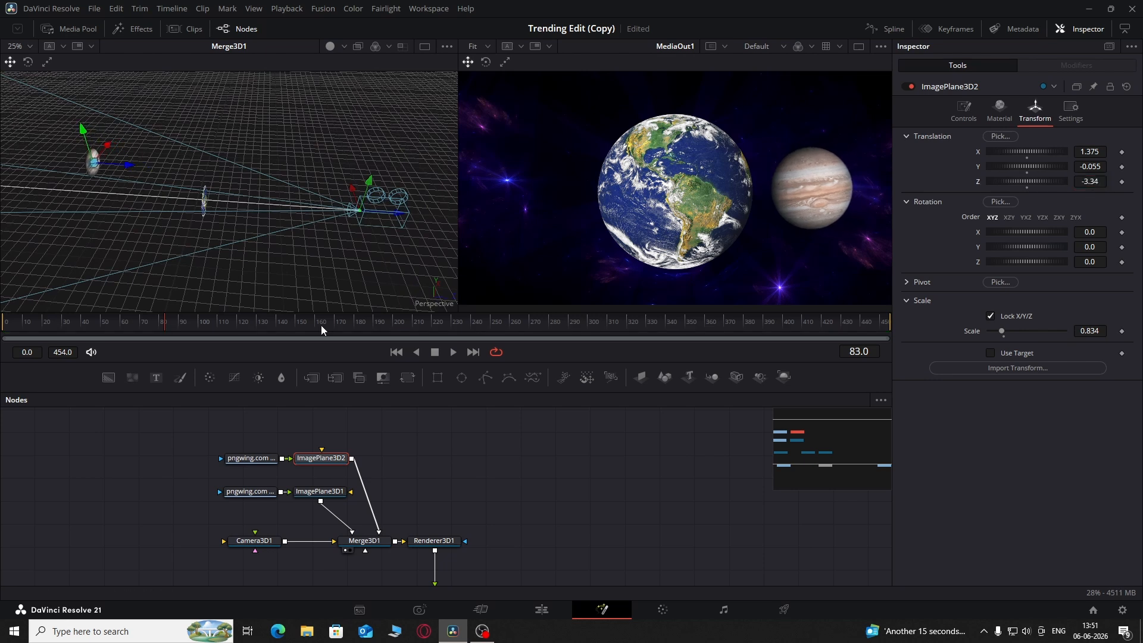
Step: Add the pink planet image pngwing.com (6).png, put it on an Image Plane 3D and connect the plane to Merge3D1
drag(10, 204, 41, 146)
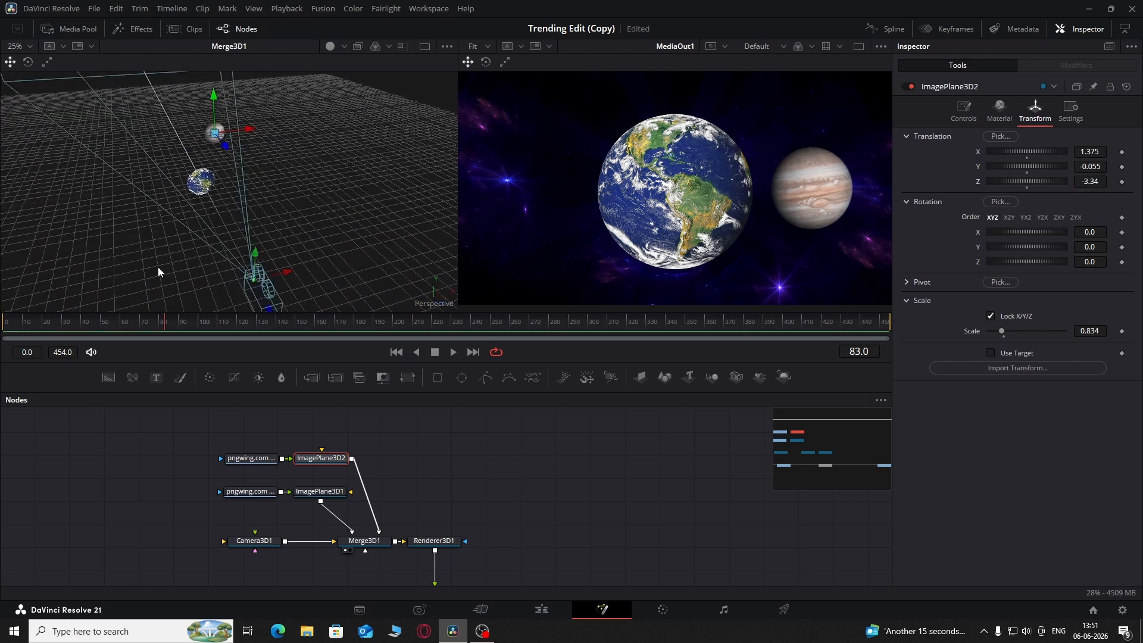
click(52, 30)
drag(299, 424, 299, 425)
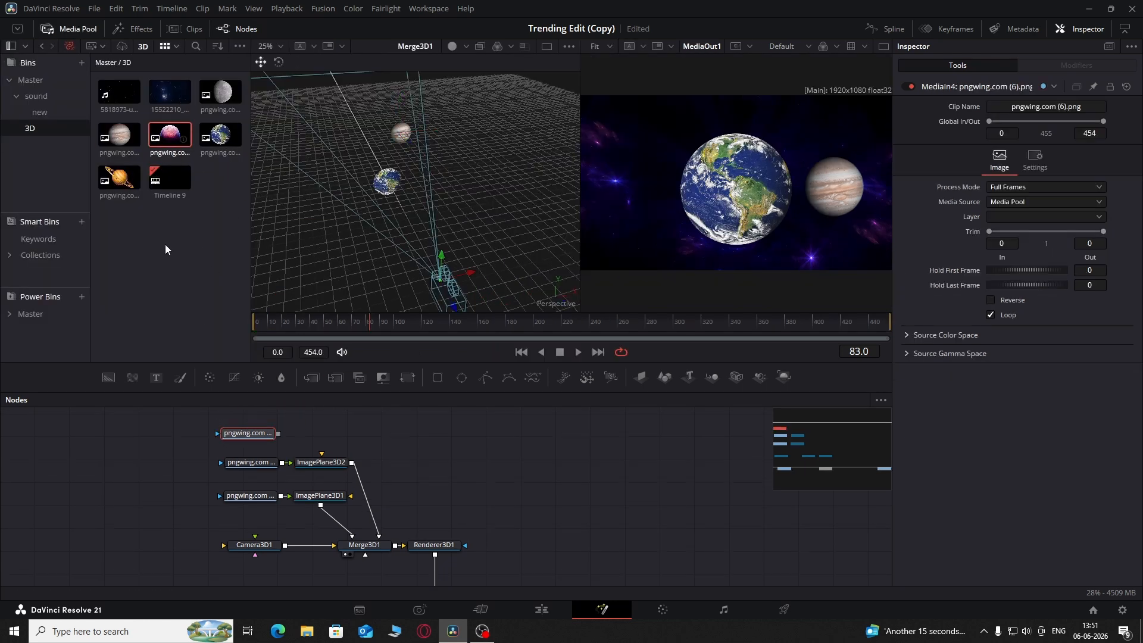
click(74, 29)
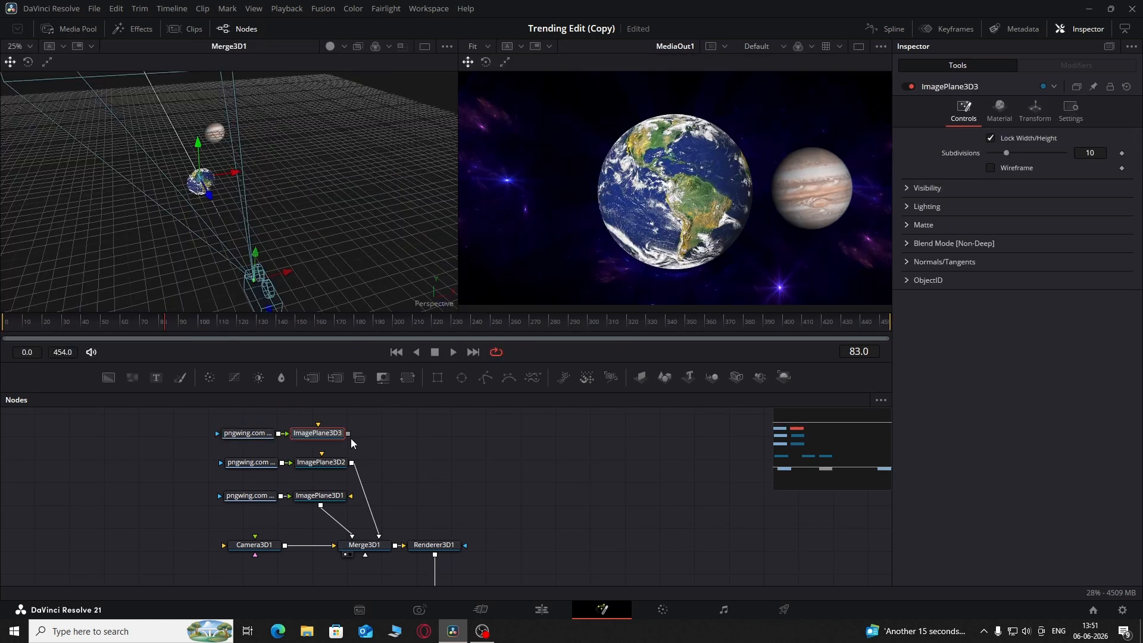
drag(349, 437, 370, 544)
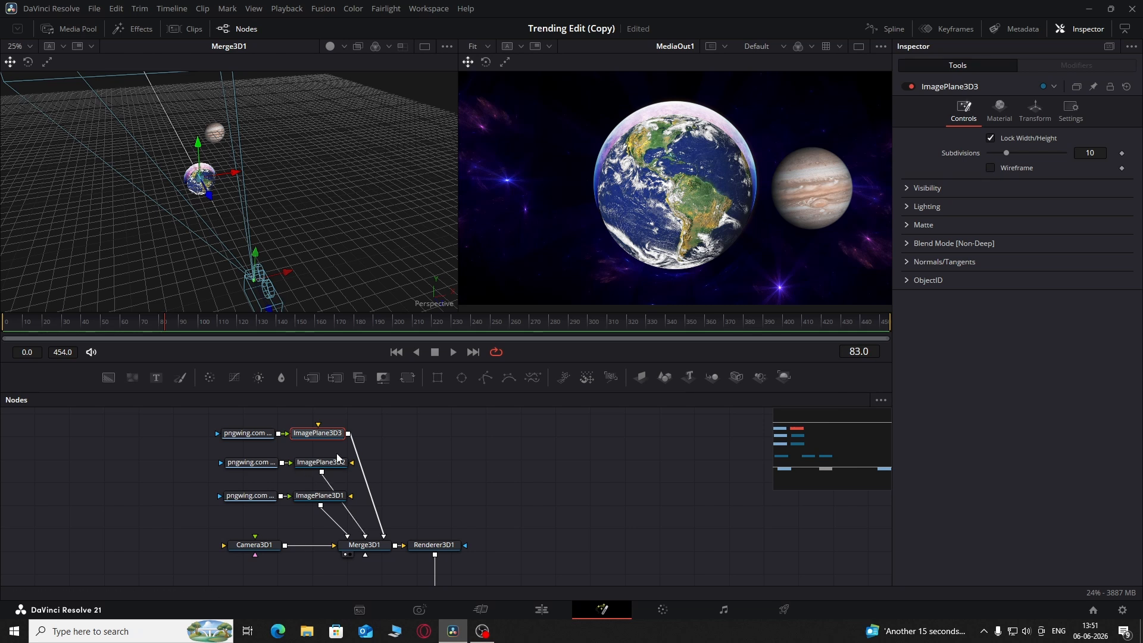
Step: Scale the pink planet's image plane to 0.939 and set its translation to Y -0.052 and Z -4.62
click(1029, 118)
drag(1097, 168, 1067, 168)
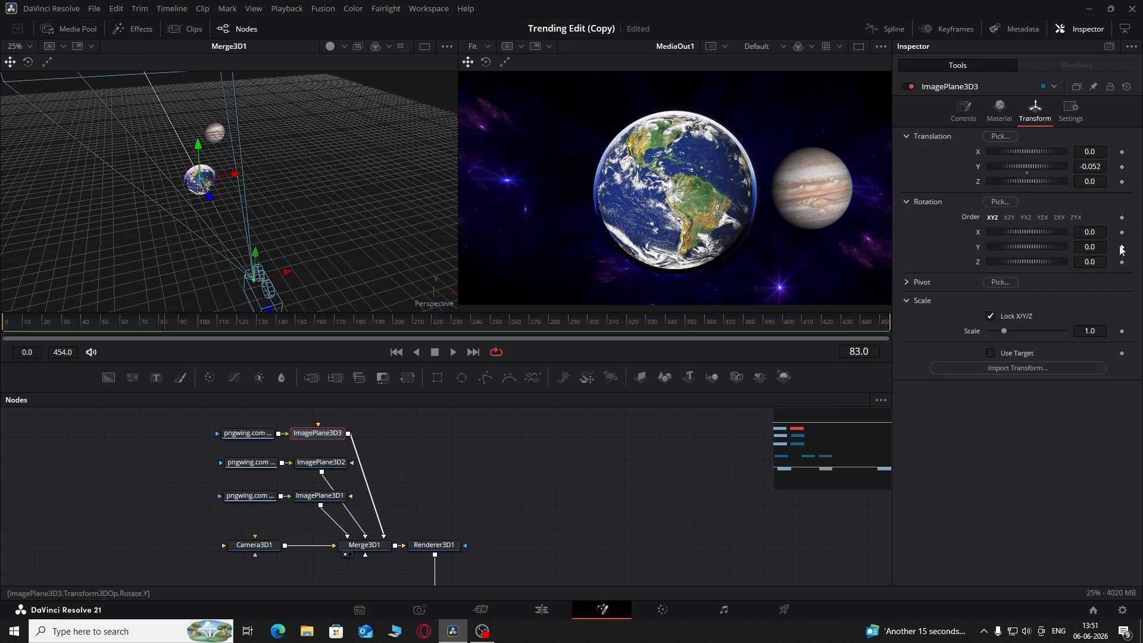
drag(1094, 332, 1075, 331)
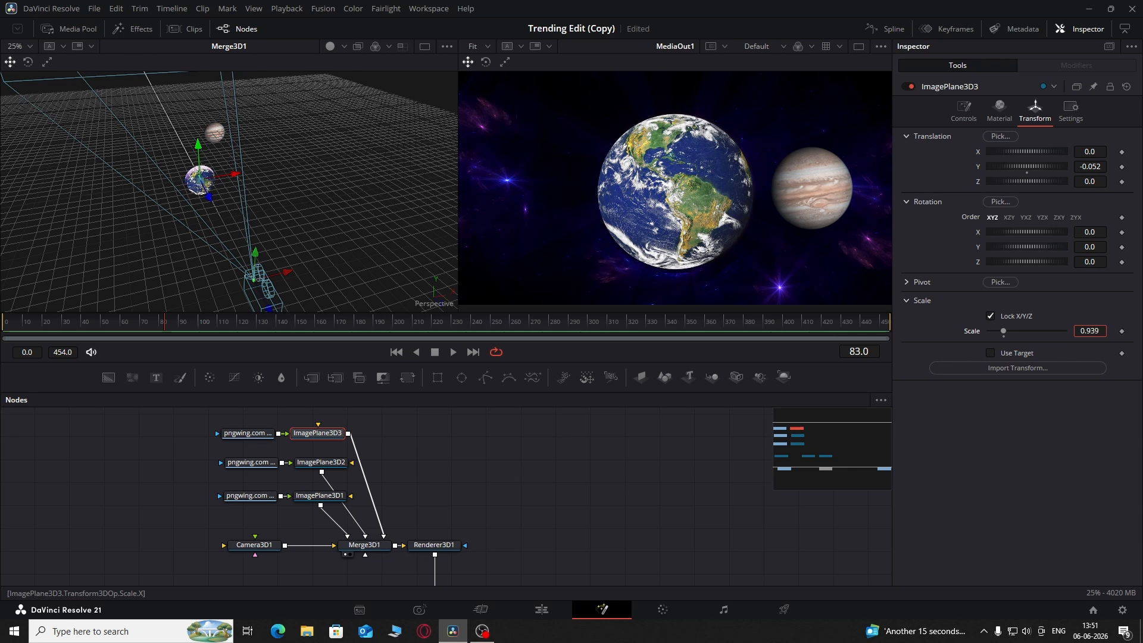
drag(1081, 183, 1031, 184)
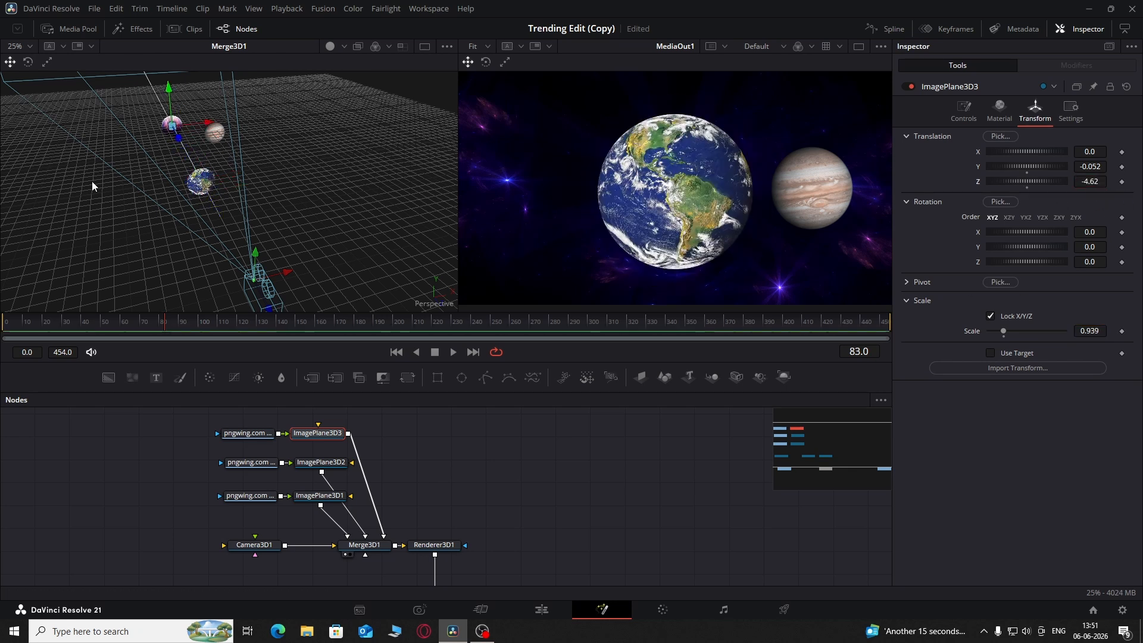
Step: Move the pink planet's image plane to the other side of the Earth from Jupiter, with translation X -1.867 and Z -5.82
drag(92, 183, 136, 184)
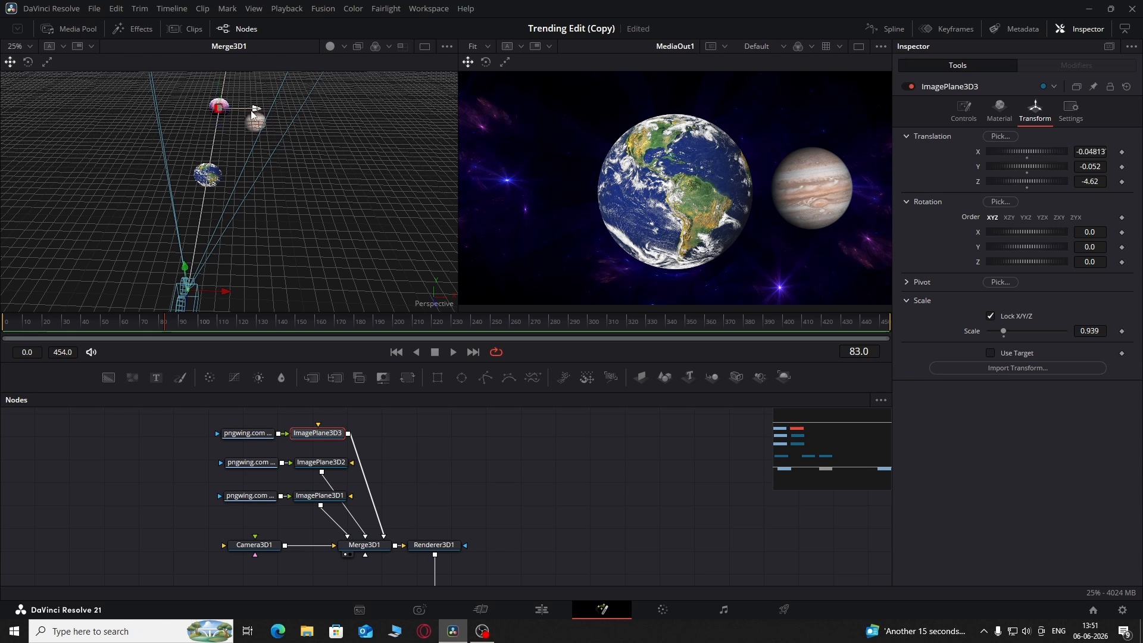
drag(251, 110, 206, 128)
drag(83, 158, 377, 194)
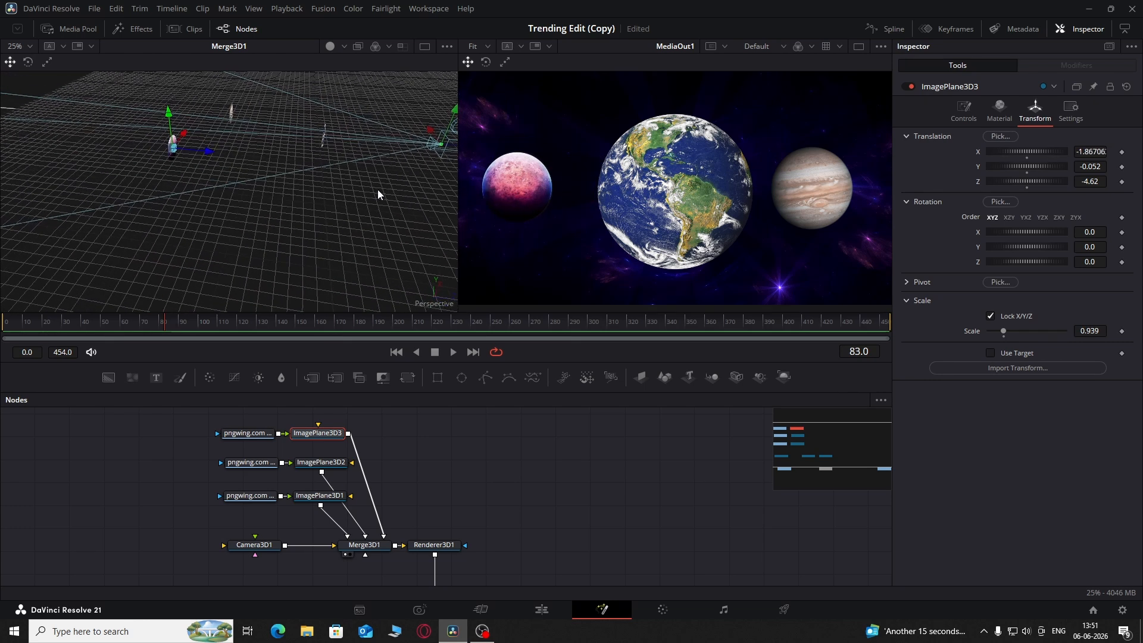
drag(1092, 181, 1020, 181)
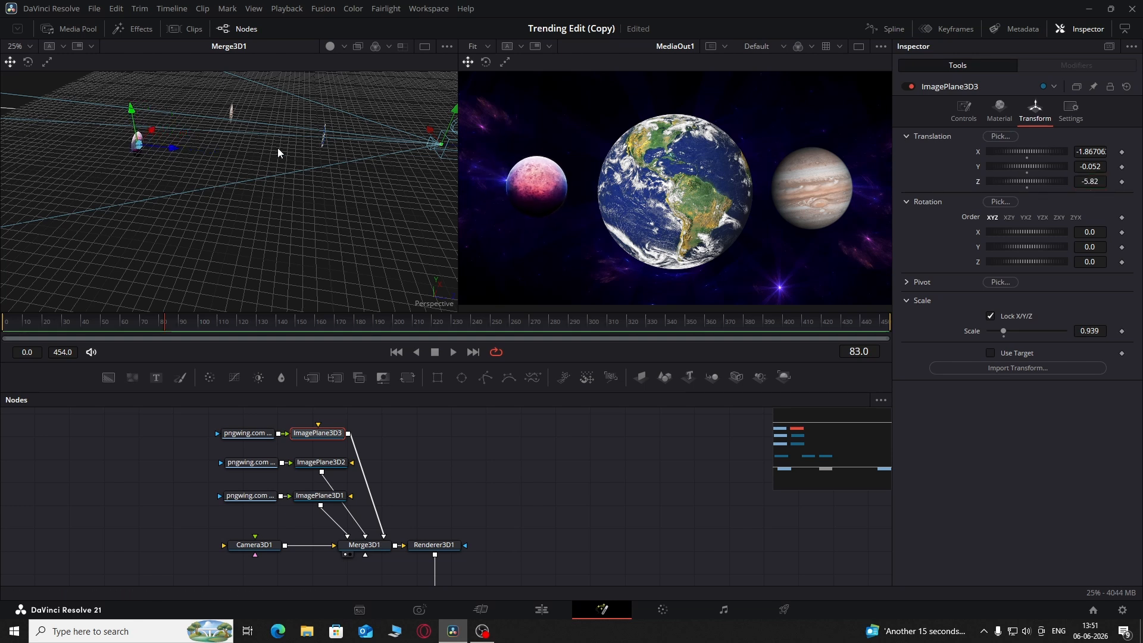
drag(279, 152, 71, 156)
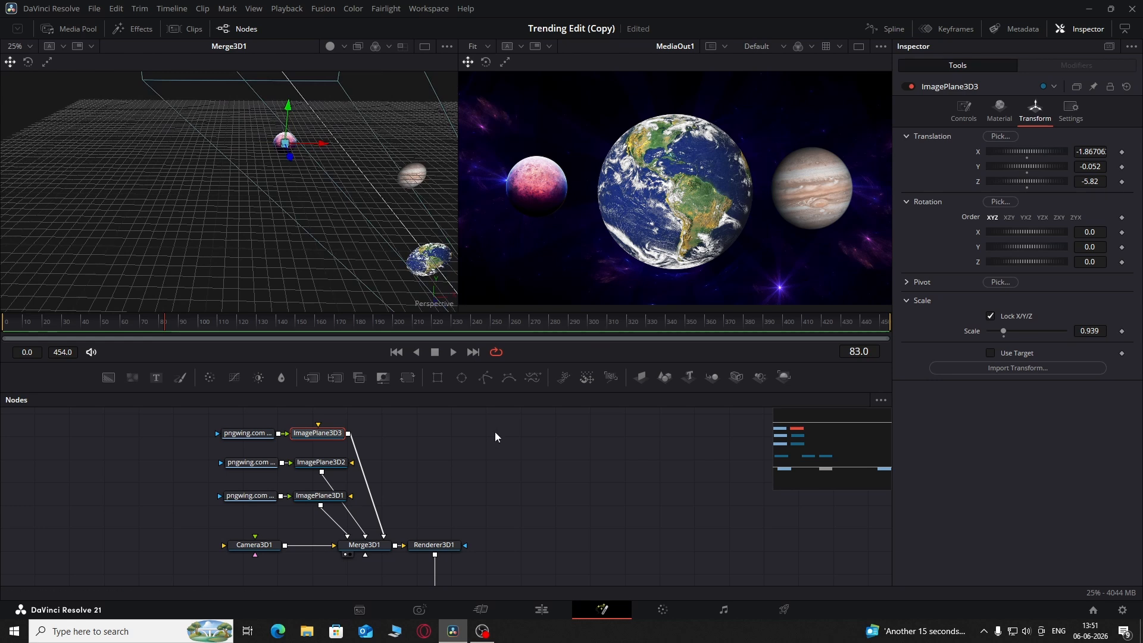
Step: Add the moon image pngwing.com (4).png, put it on an Image Plane 3D and connect the plane to Merge3D1
click(70, 28)
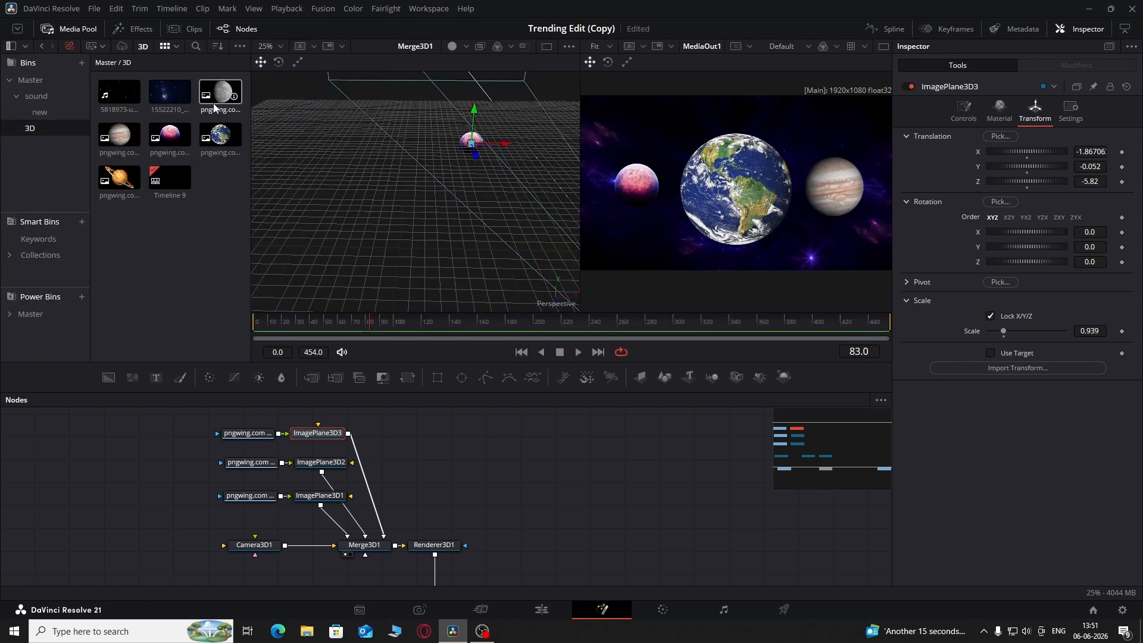
drag(221, 94, 444, 448)
click(70, 29)
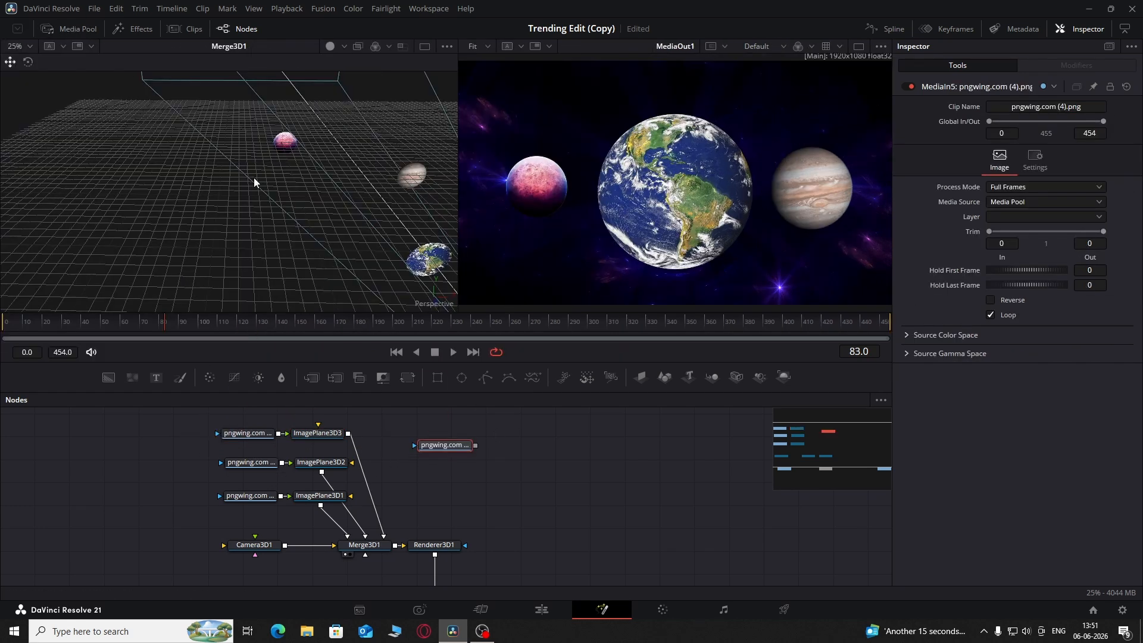
click(641, 377)
drag(545, 445, 377, 544)
Step: Scale the moon's image plane down slightly and place it on Jupiter's side, farther from the camera than the pink planet
click(1035, 111)
drag(1090, 331, 1069, 331)
drag(1091, 166, 1087, 166)
drag(1090, 182, 1033, 182)
drag(321, 193, 360, 187)
Step: Add the Saturn image, put it on an Image Plane 3D and connect the plane to Merge3D1
click(70, 29)
click(131, 191)
drag(132, 191, 617, 485)
click(70, 28)
click(641, 378)
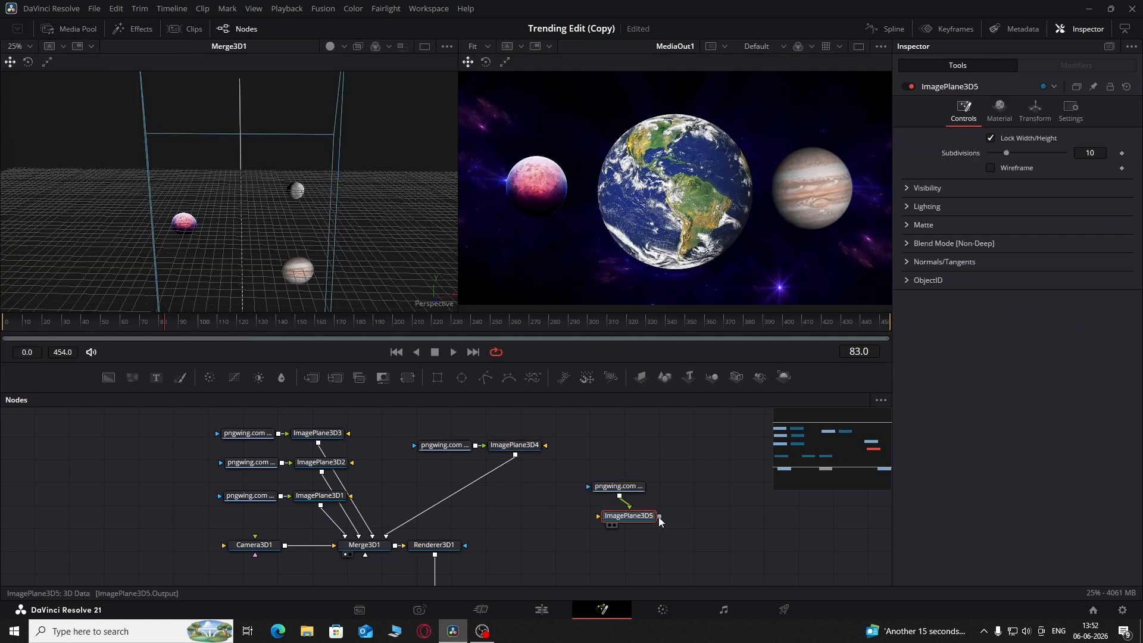
drag(661, 517, 365, 544)
Step: Scale the Saturn image plane to 0.801, set its translation to X -3.122 and Z -11.7, and fit the 3D viewer
click(1036, 111)
drag(1090, 331, 1074, 331)
drag(1090, 181, 1022, 181)
drag(147, 181, 117, 272)
drag(148, 239, 424, 227)
click(21, 46)
click(23, 59)
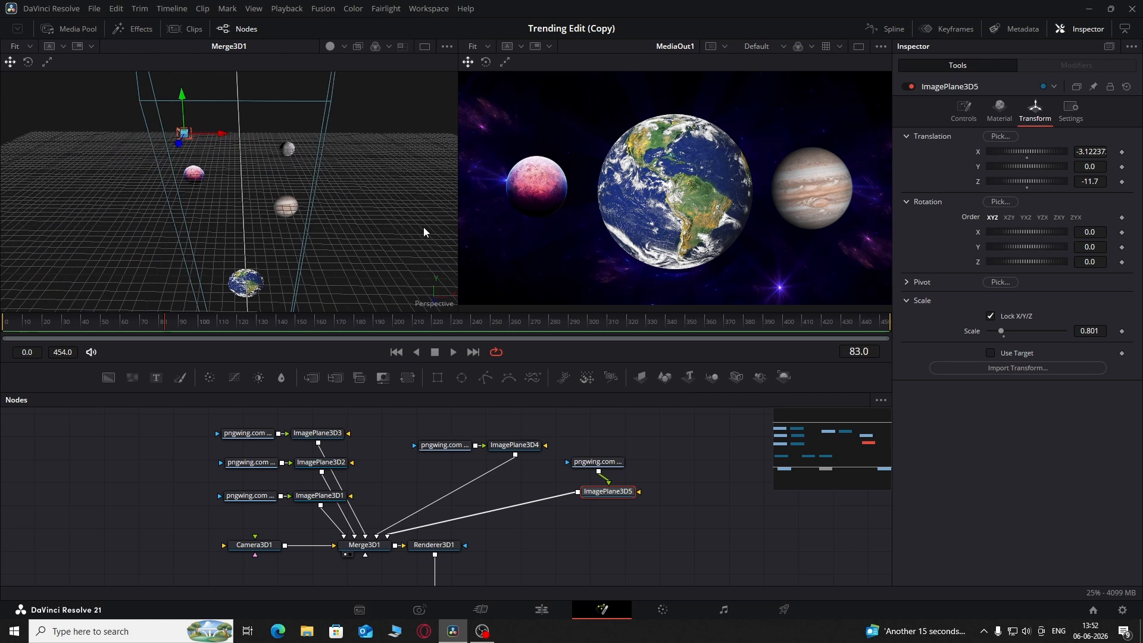
Step: Keyframe Camera3D1's Z translation at frame 10
click(277, 546)
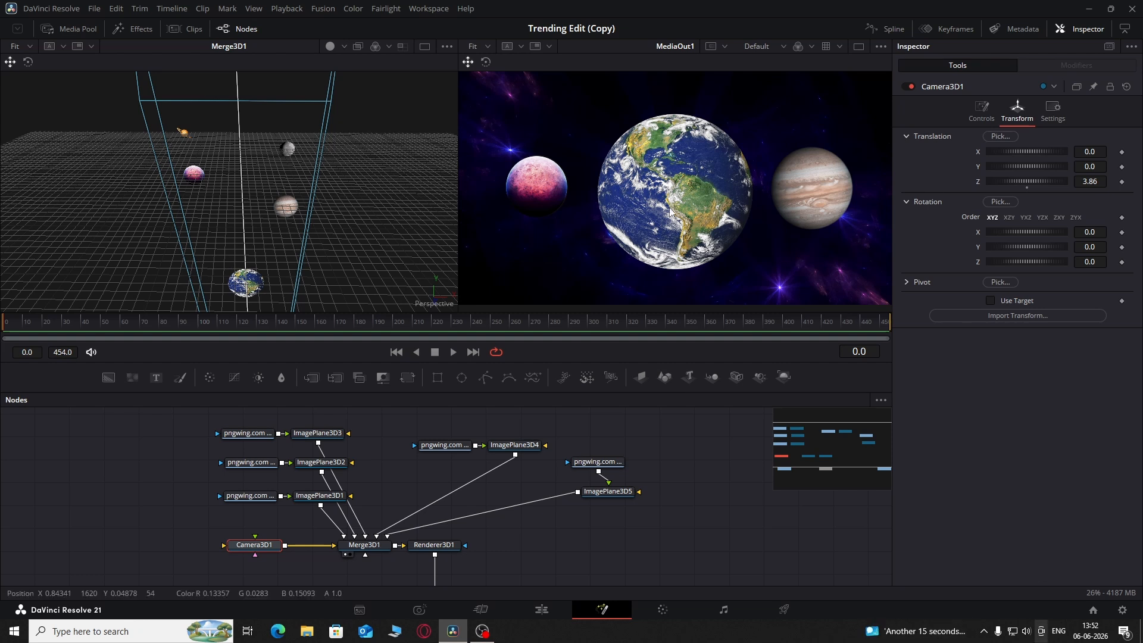
click(24, 322)
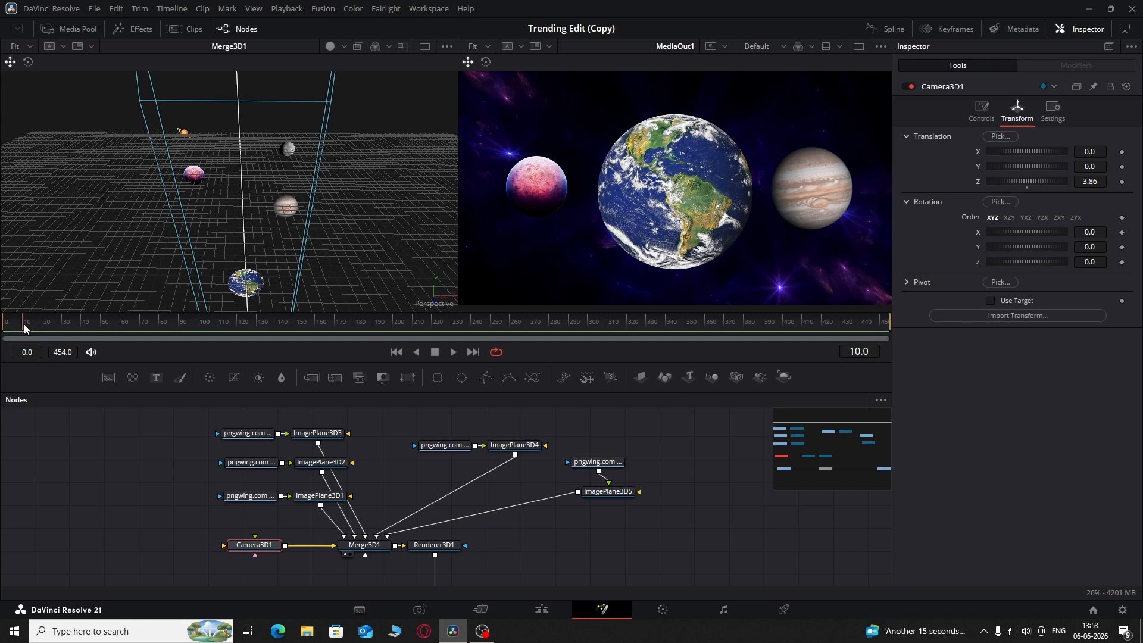
click(1122, 183)
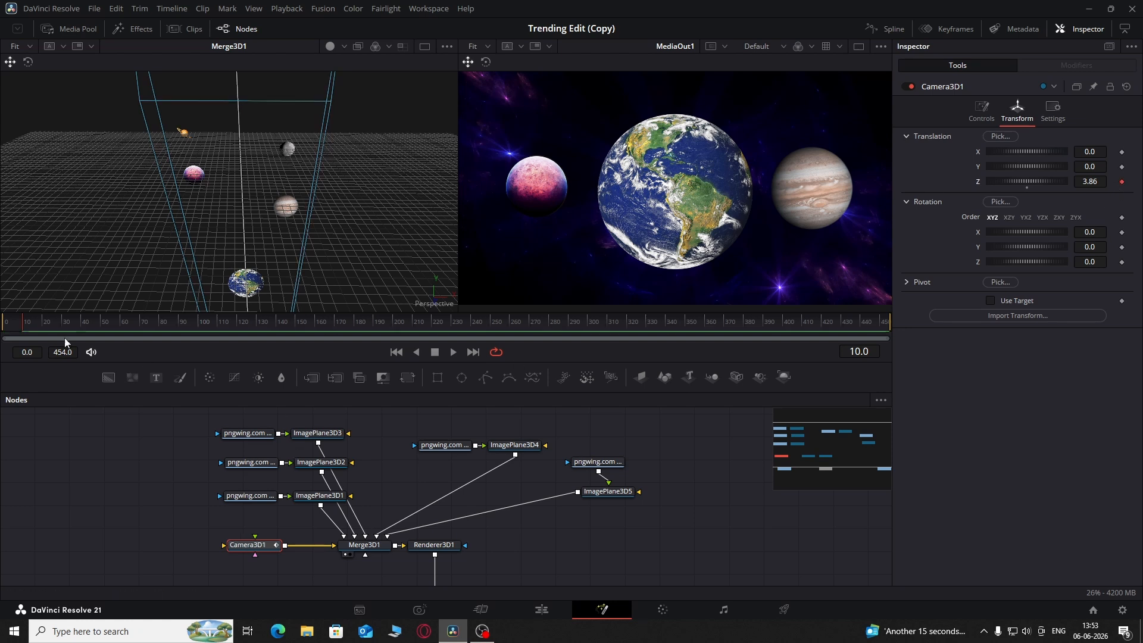
Step: Set the camera's Z translation to 2.53 at frame 50 and play back the move
drag(53, 327, 101, 346)
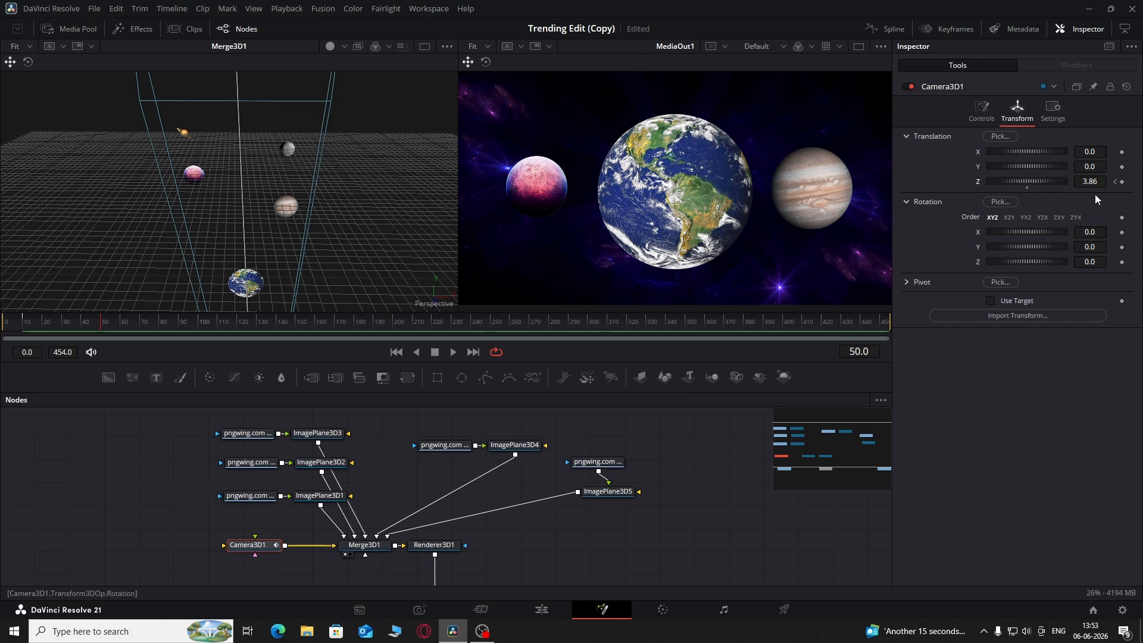
drag(1027, 181, 989, 237)
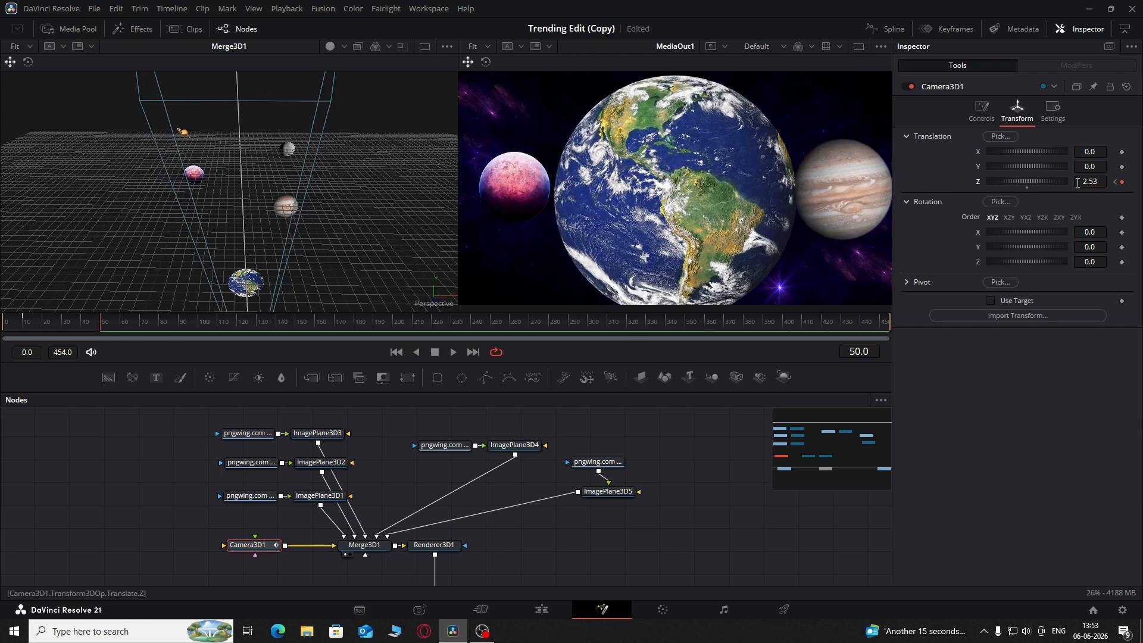
drag(78, 327, 2, 342)
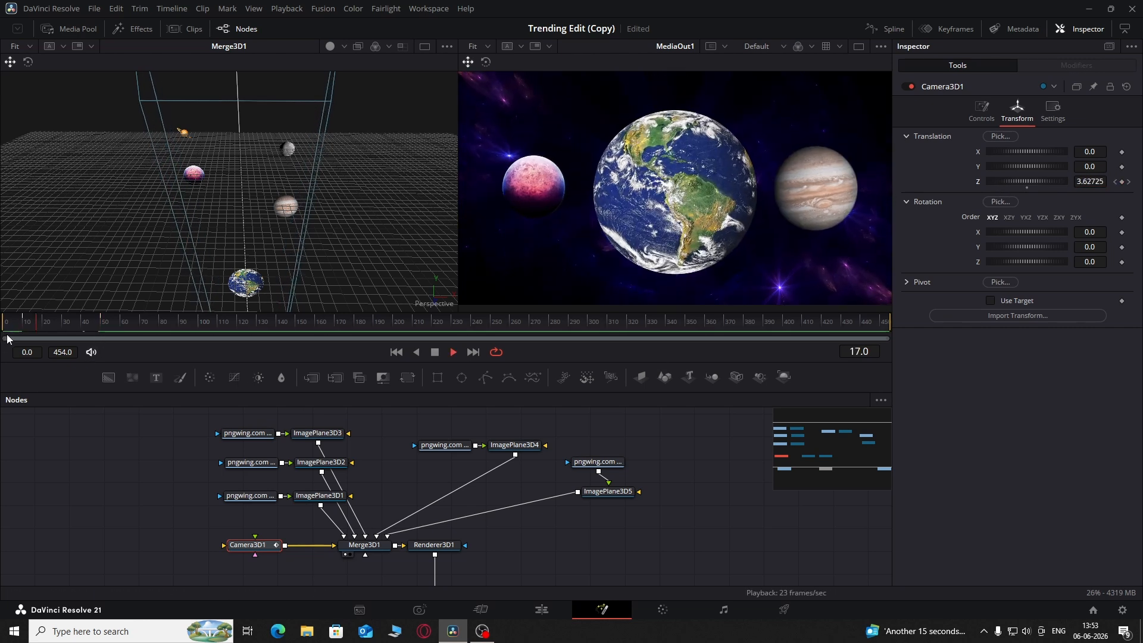
Step: Keyframe the camera's X and Y translation at frame 10, and set translation X 1.362 and Z 0.79 at frame 50
drag(120, 323, 24, 336)
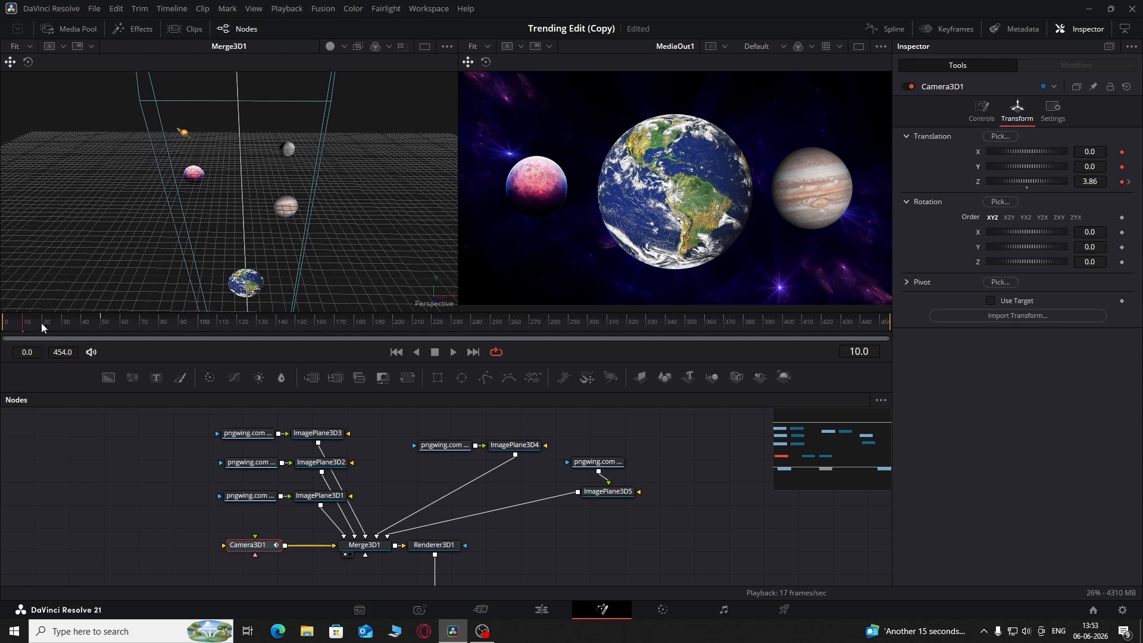
drag(41, 322, 100, 327)
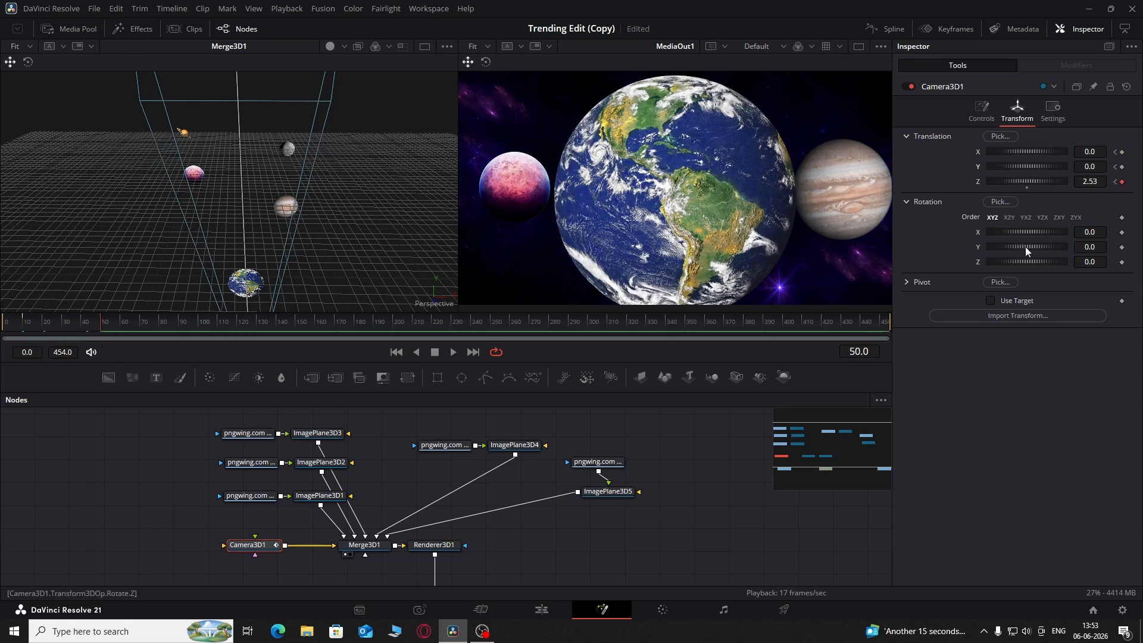
drag(1095, 149, 1142, 149)
drag(1089, 183, 1012, 182)
drag(1100, 155, 1119, 155)
Step: Play the composition from the start to check the camera's move towards Jupiter
click(5, 325)
key(space)
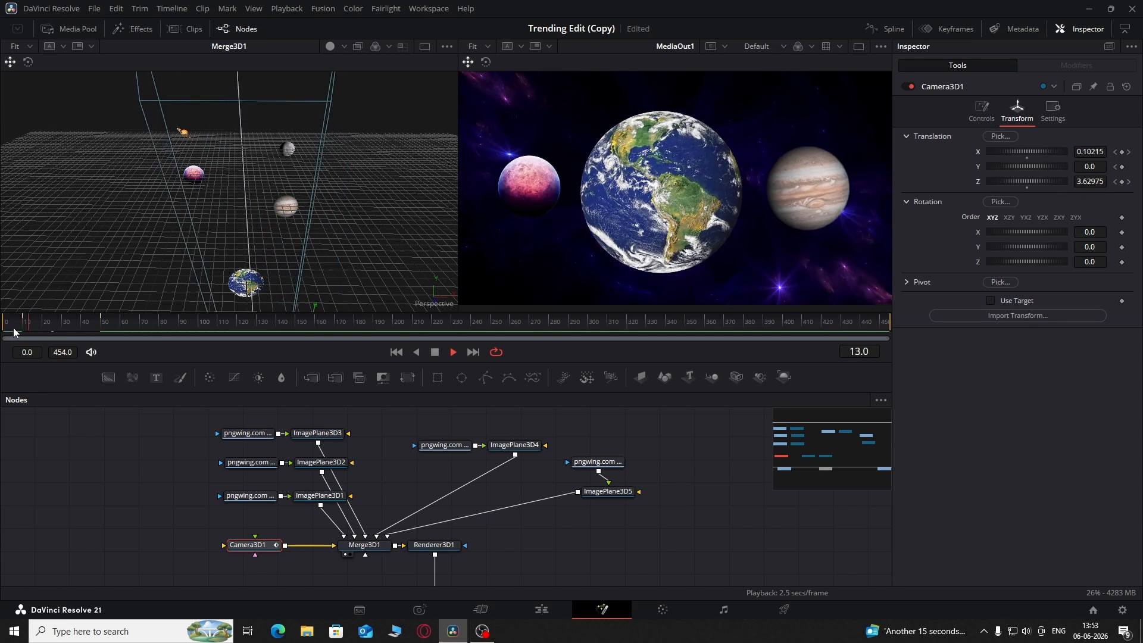
click(81, 325)
click(3, 325)
key(space)
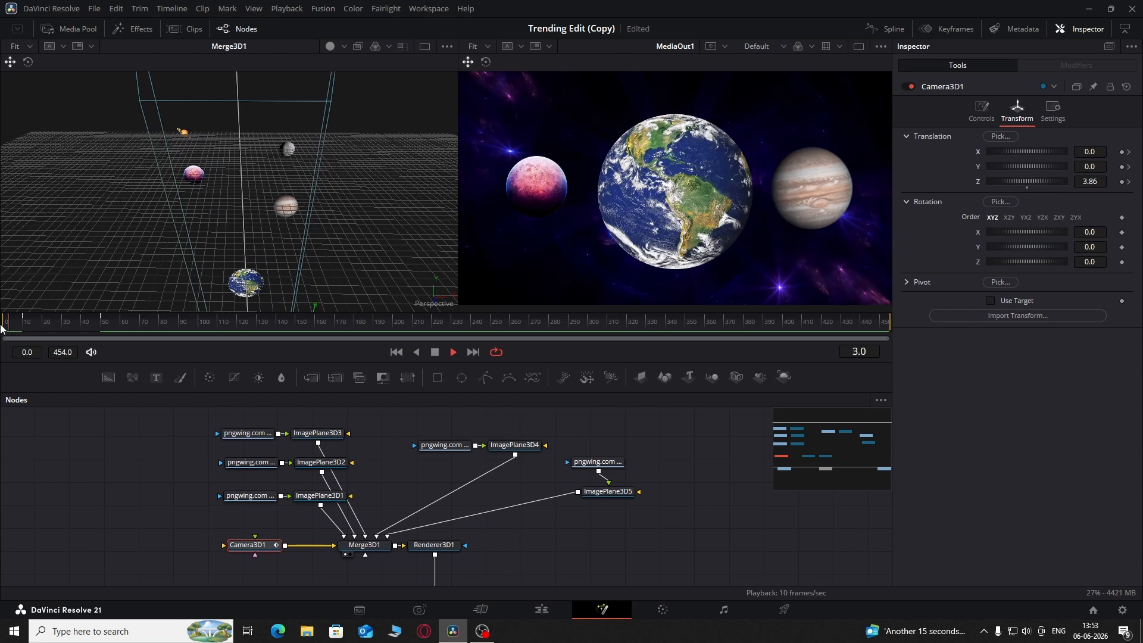
Step: Hold the camera on Jupiter by keyframing its X, Y and Z translation at frame 60
click(124, 325)
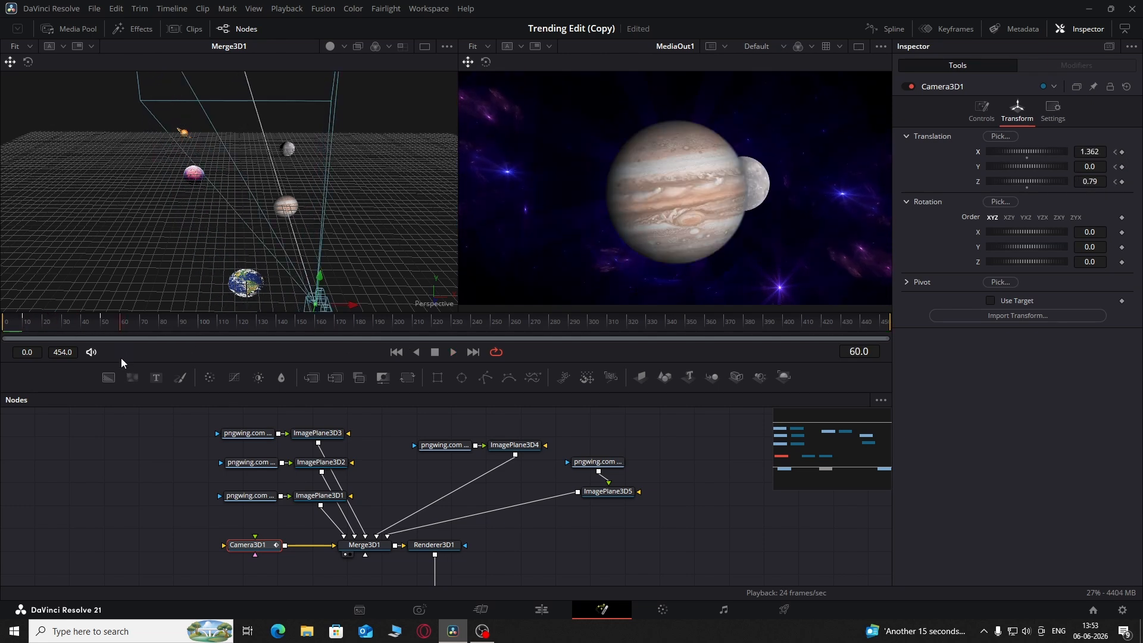
click(1122, 167)
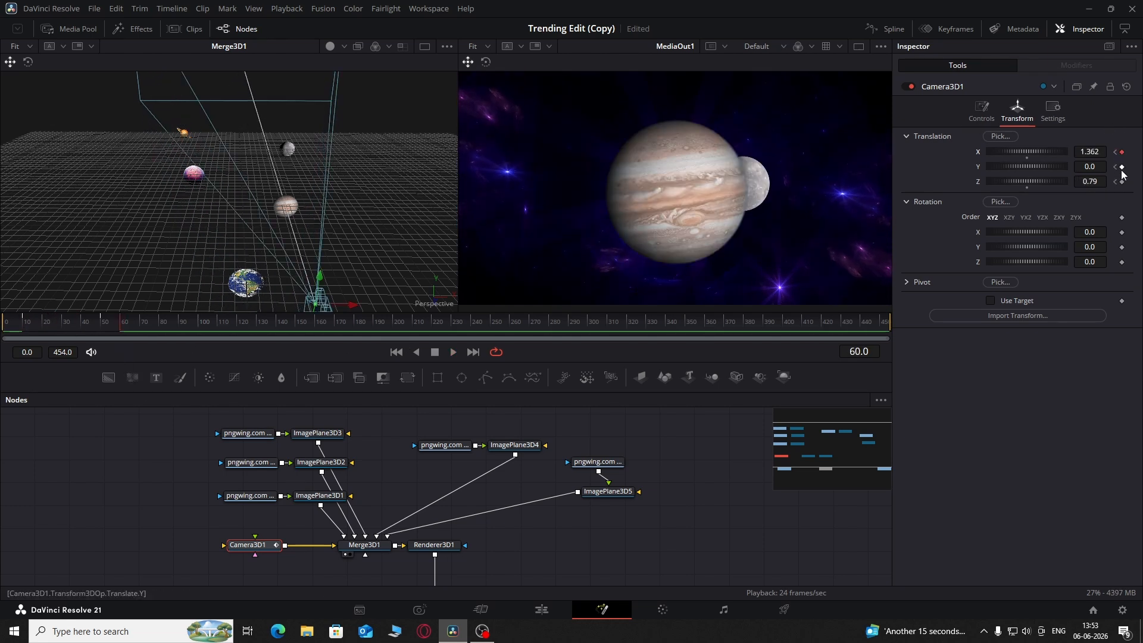
click(1123, 181)
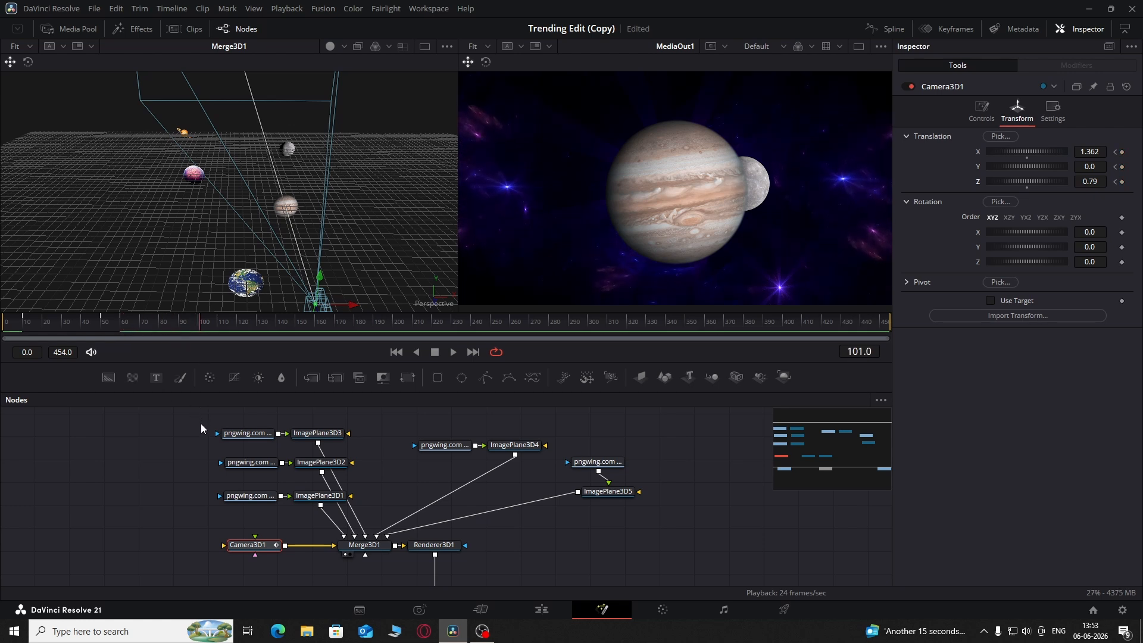
Step: Move the camera to the pink planet at frame 100, with translation X -1.86 and Z -2.88
key(Left)
drag(1080, 152, 968, 152)
drag(1098, 183, 957, 183)
drag(321, 280, 238, 189)
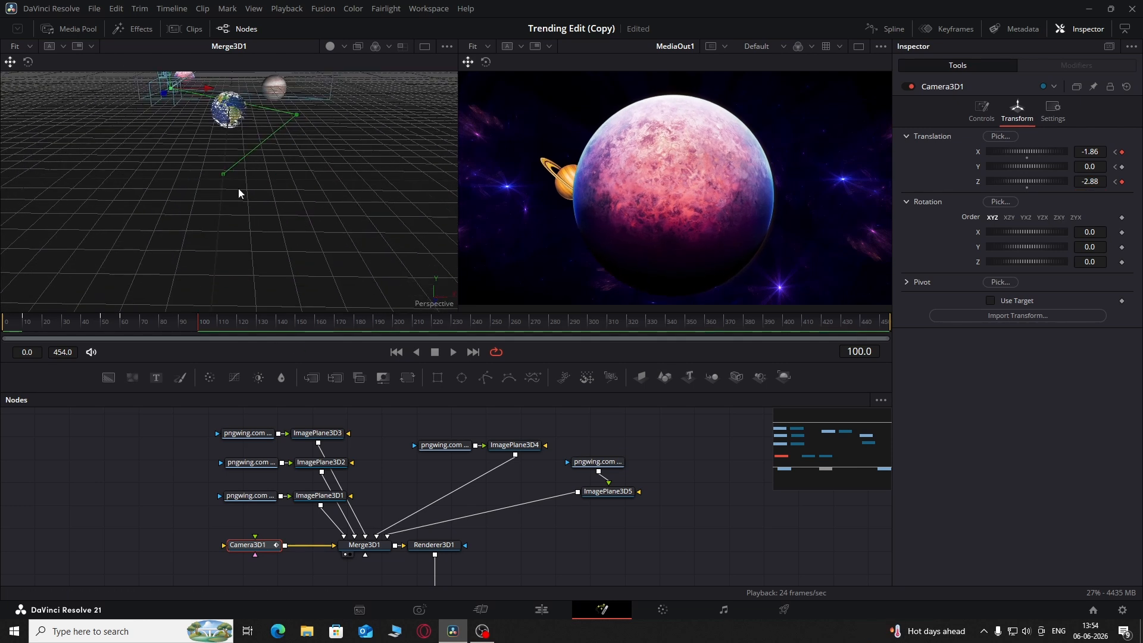
drag(294, 113, 21, 280)
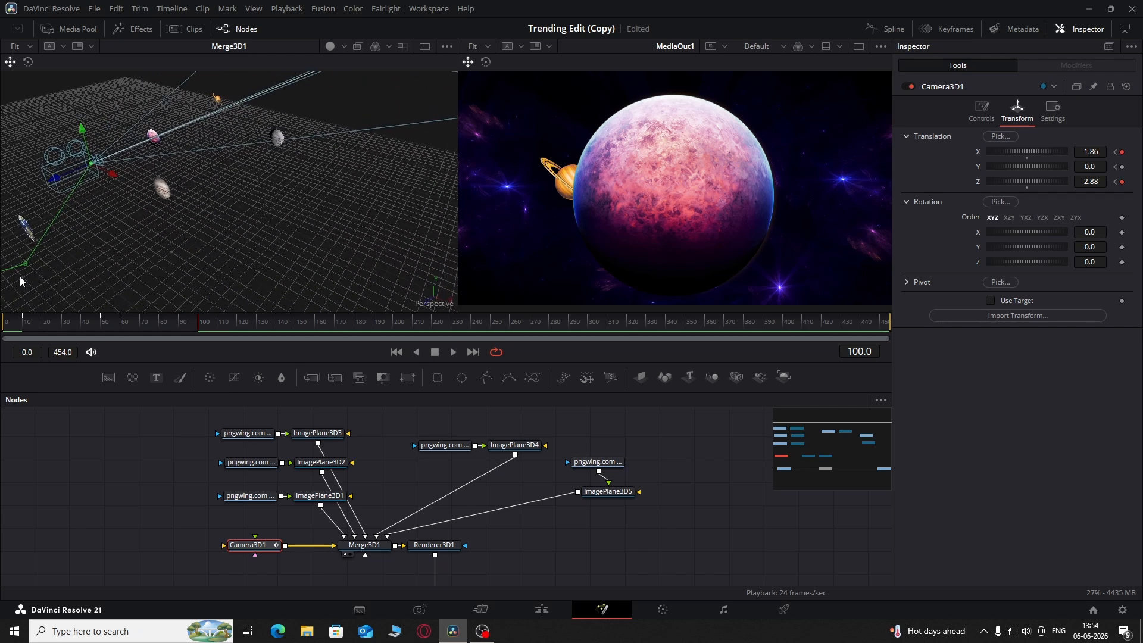
drag(66, 239, 195, 231)
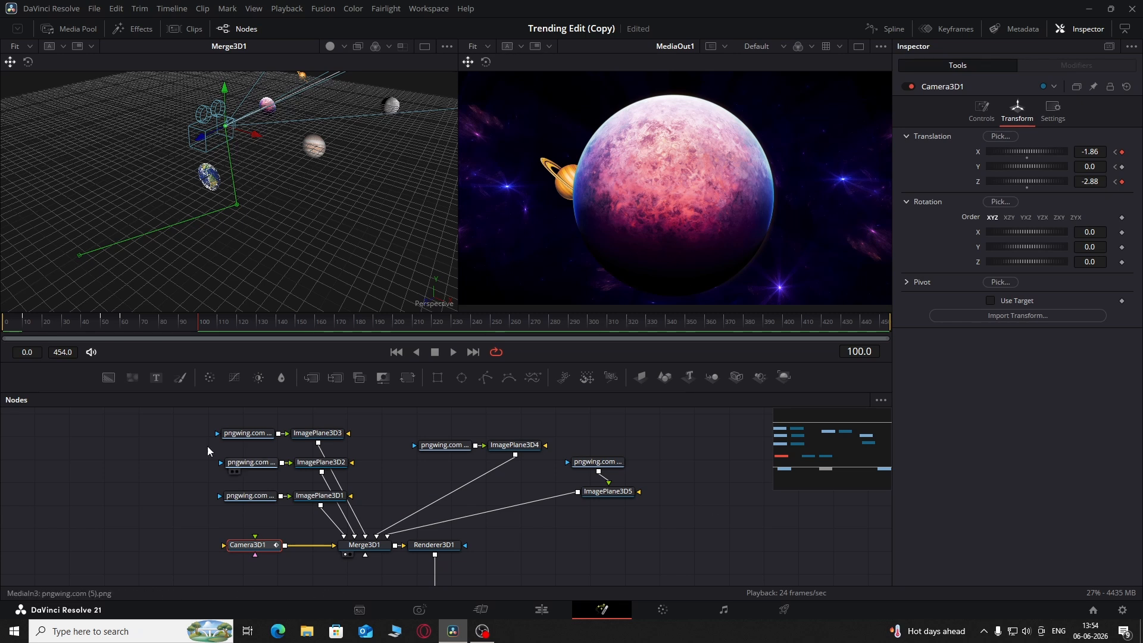
Step: Keyframe the camera's translation at frame 110 and move it to the moon at frame 150, with X 2.284 and Z -5.45
drag(178, 320, 218, 338)
click(1122, 153)
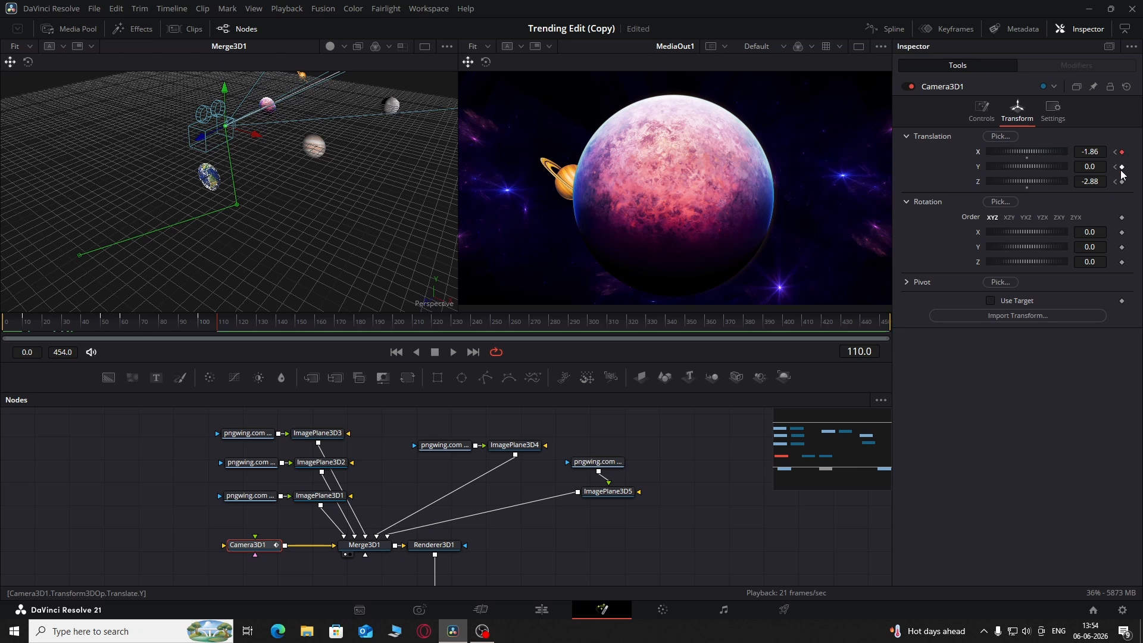
drag(203, 322, 296, 355)
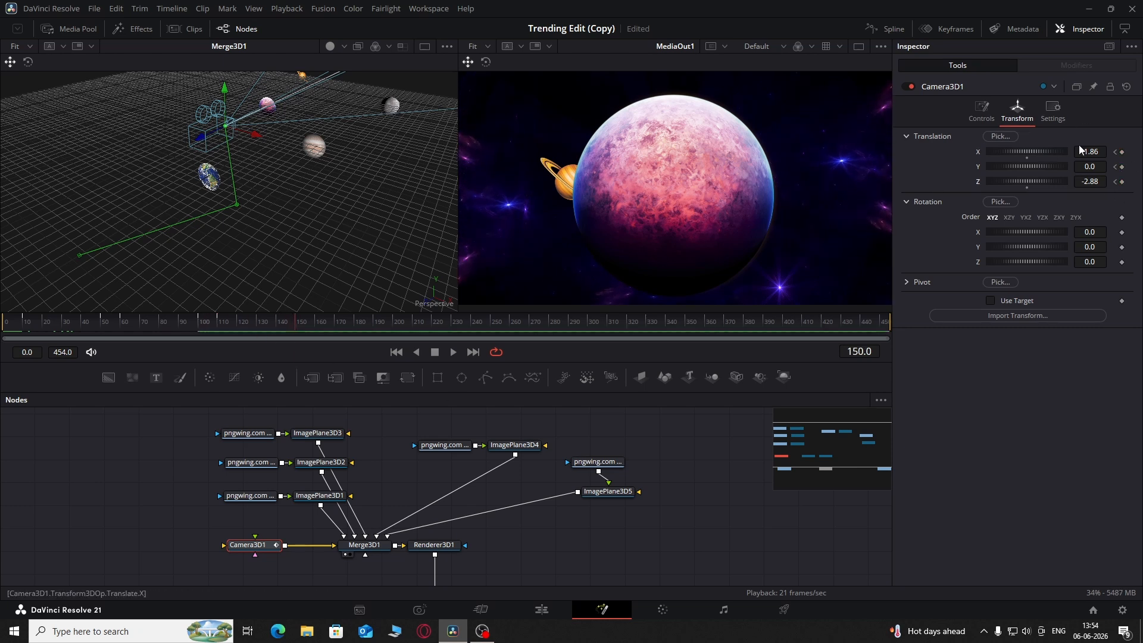
drag(1083, 150, 1141, 153)
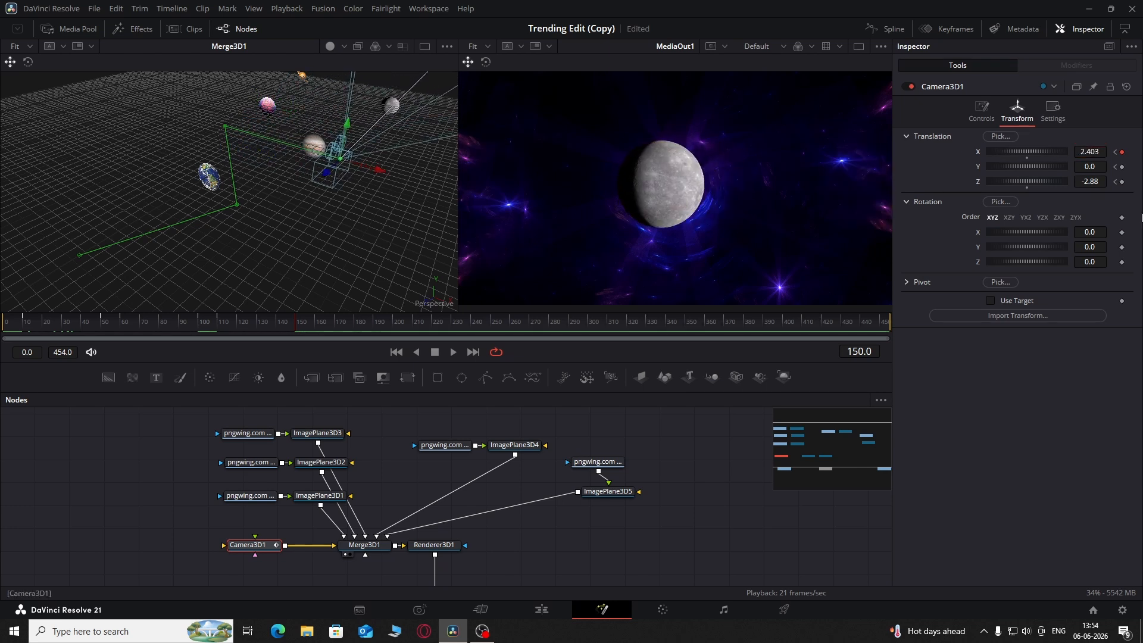
drag(1089, 184, 1077, 148)
drag(252, 199, 326, 251)
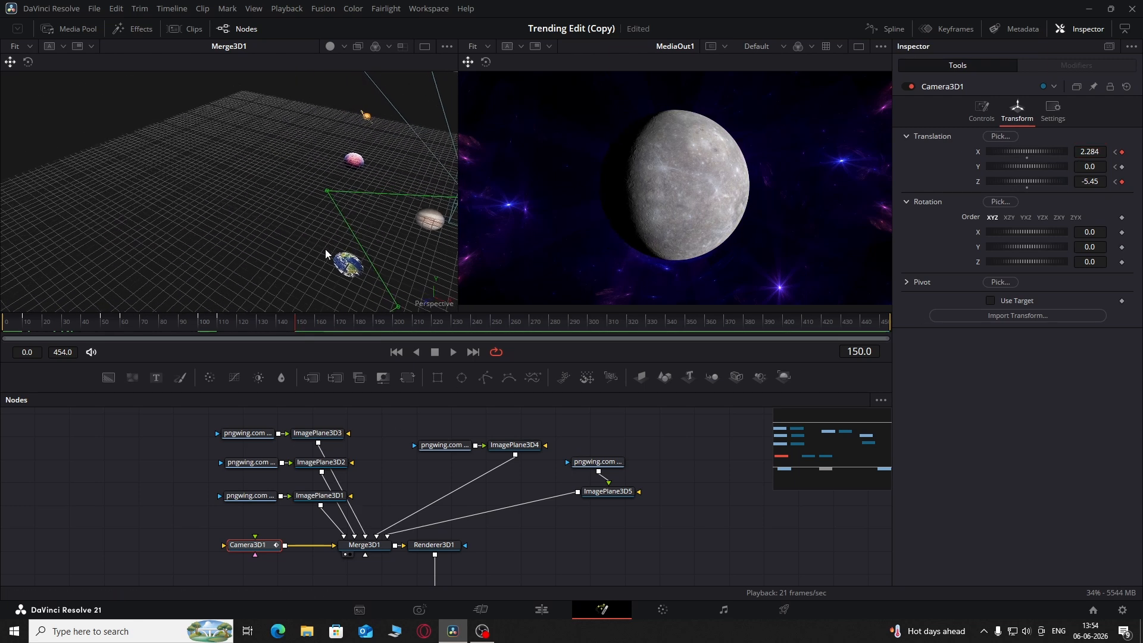
Step: Hold the camera on the moon by keyframing its X, Y and Z translation at frame 160
click(1122, 152)
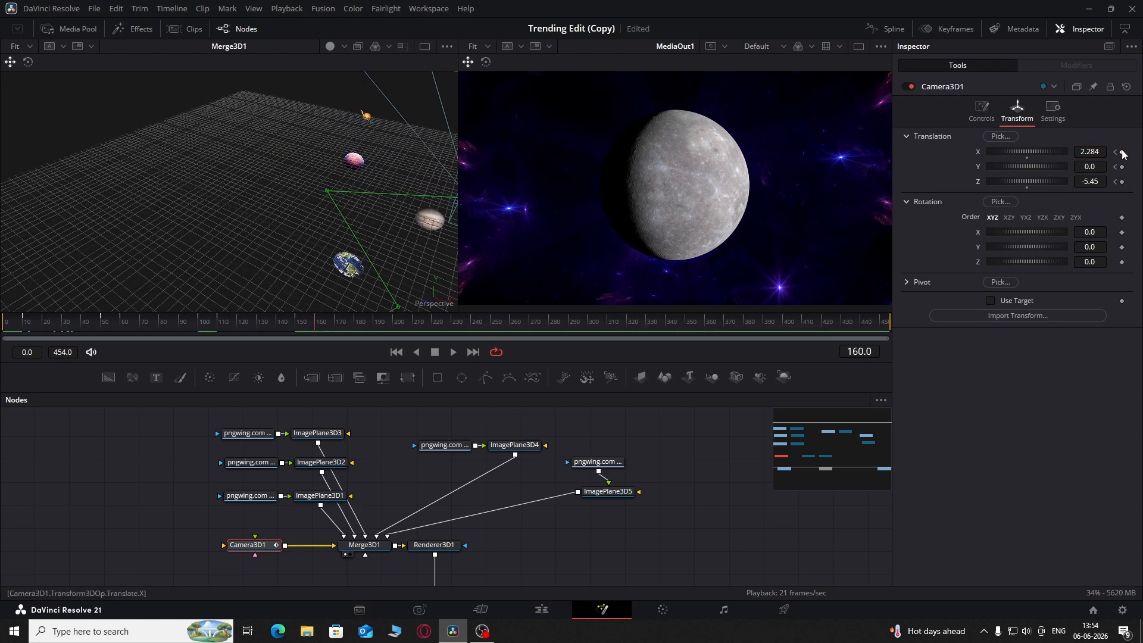
click(1122, 167)
click(1123, 181)
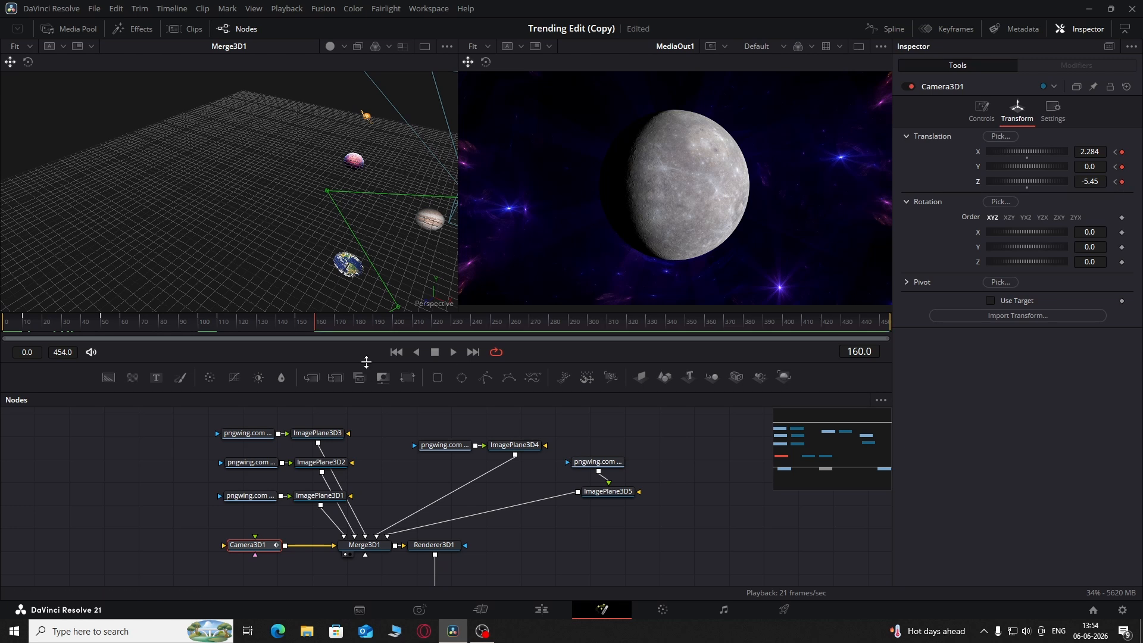
Step: Move the camera to Saturn at frame 200, with translation X -3.144 and Z -8.14
drag(323, 322, 393, 322)
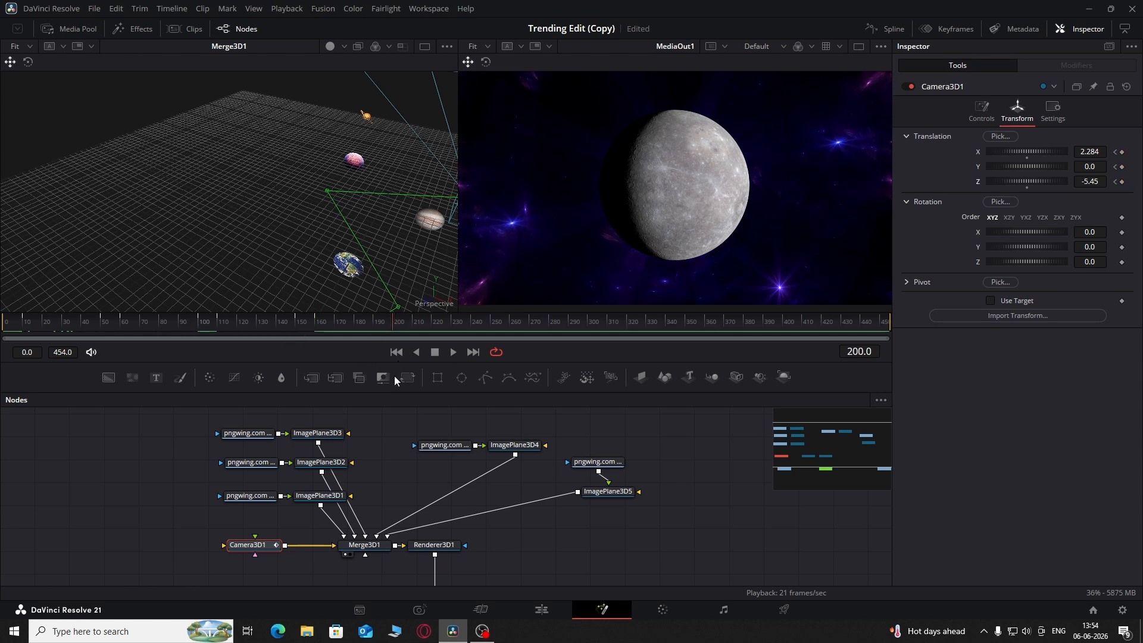
drag(1090, 152, 500, 183)
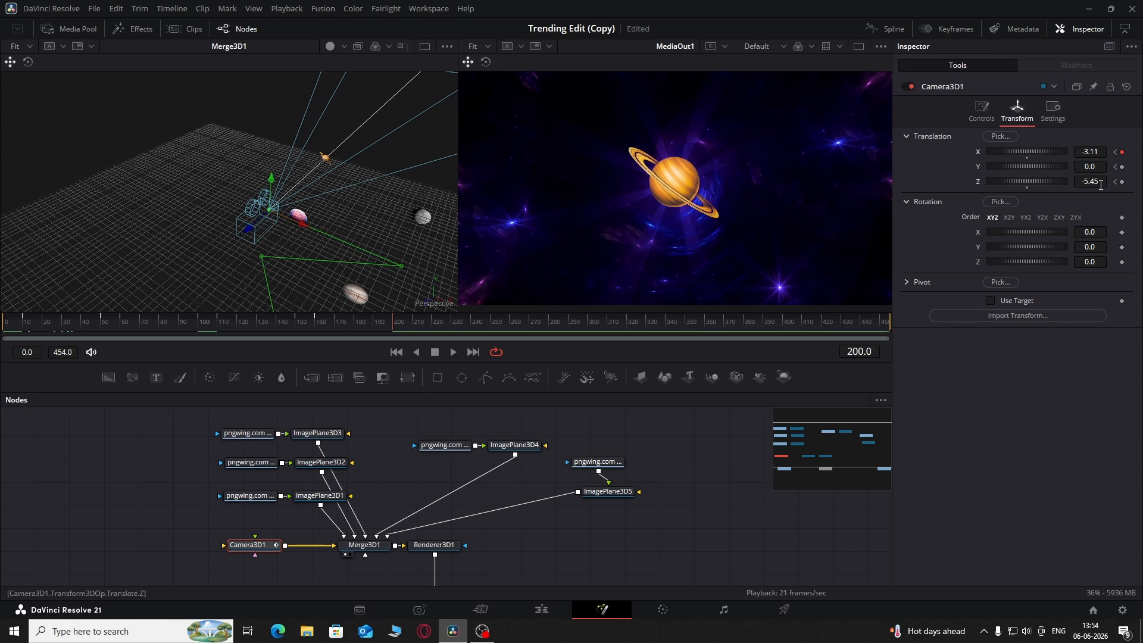
drag(1083, 182, 789, 183)
drag(1091, 152, 1092, 153)
text(44)
key(Return)
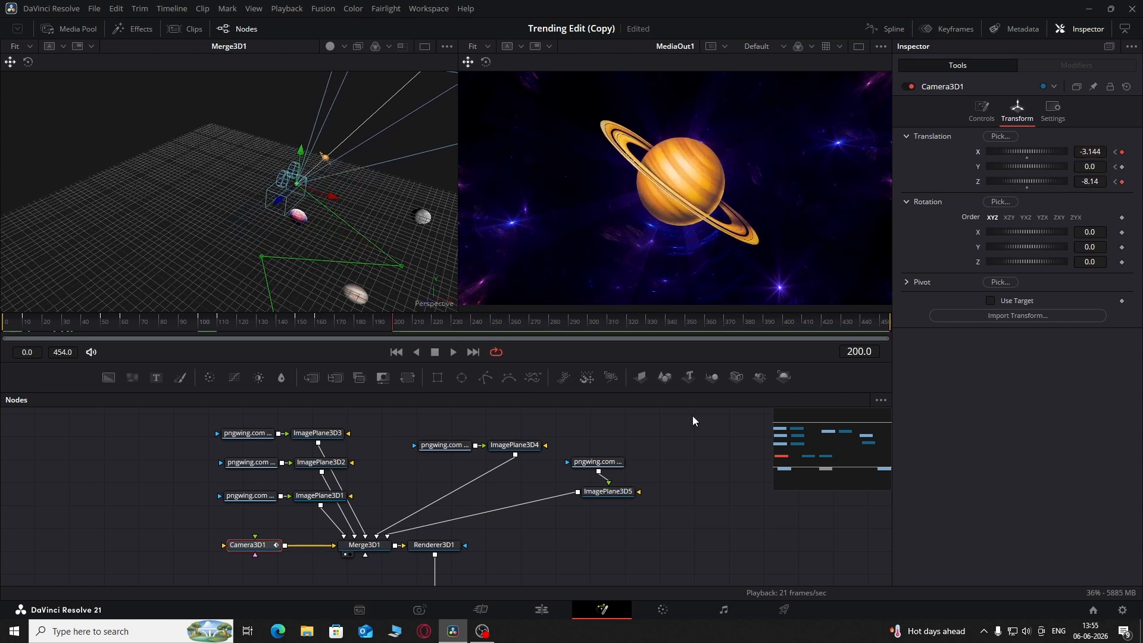
Step: Show the camera's Z Offset curve in the Spline editor and smooth its keyframes from the first to frame 200
click(896, 29)
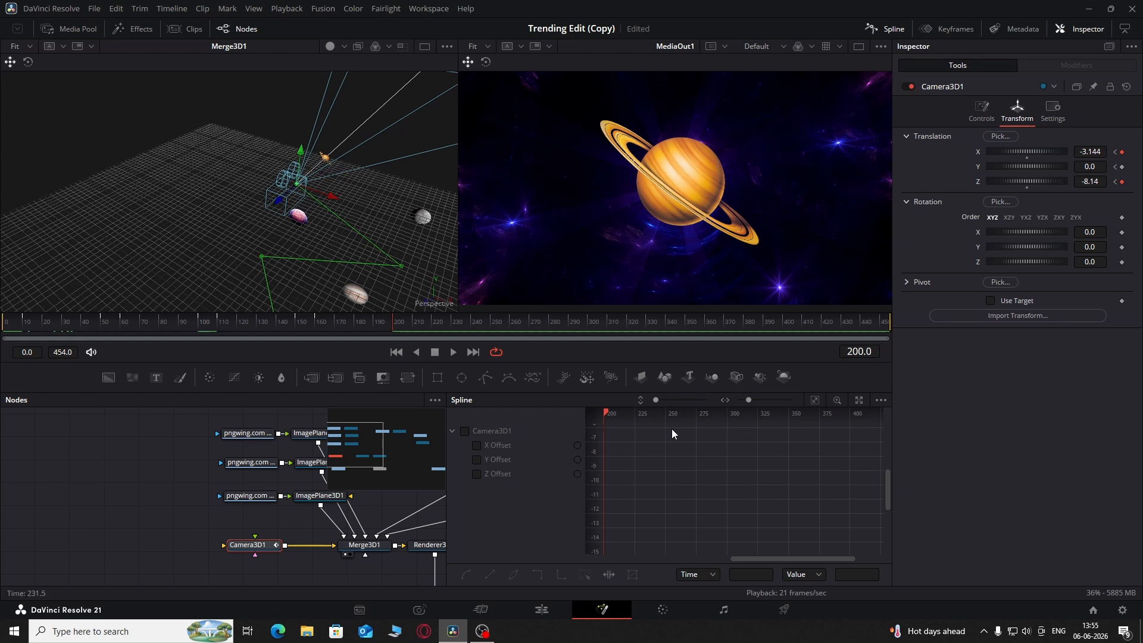
click(479, 475)
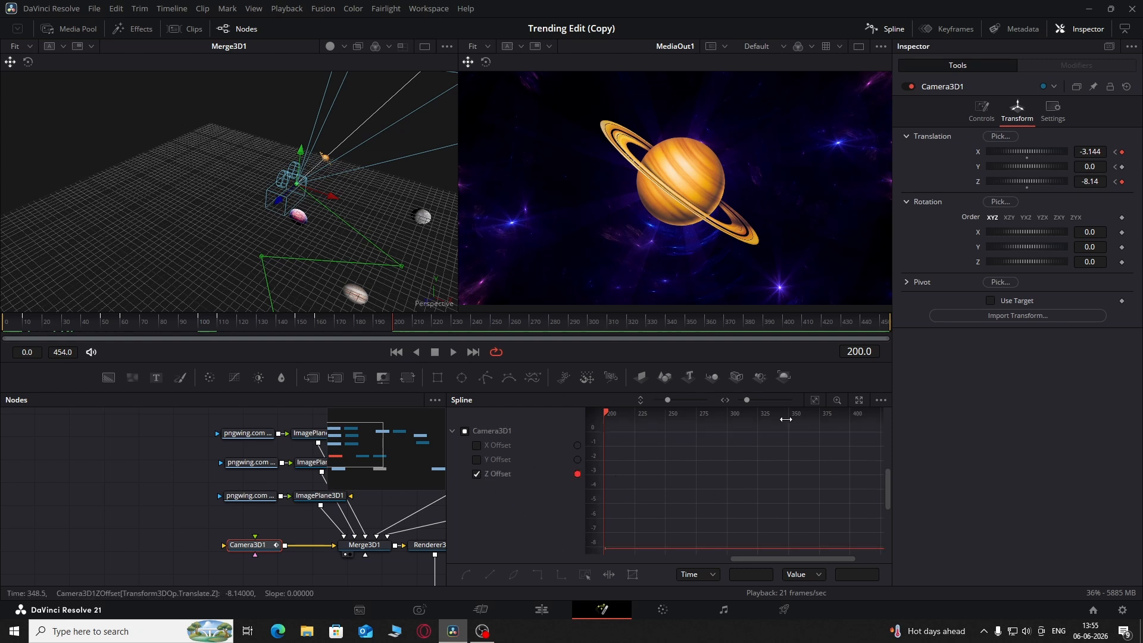
click(815, 400)
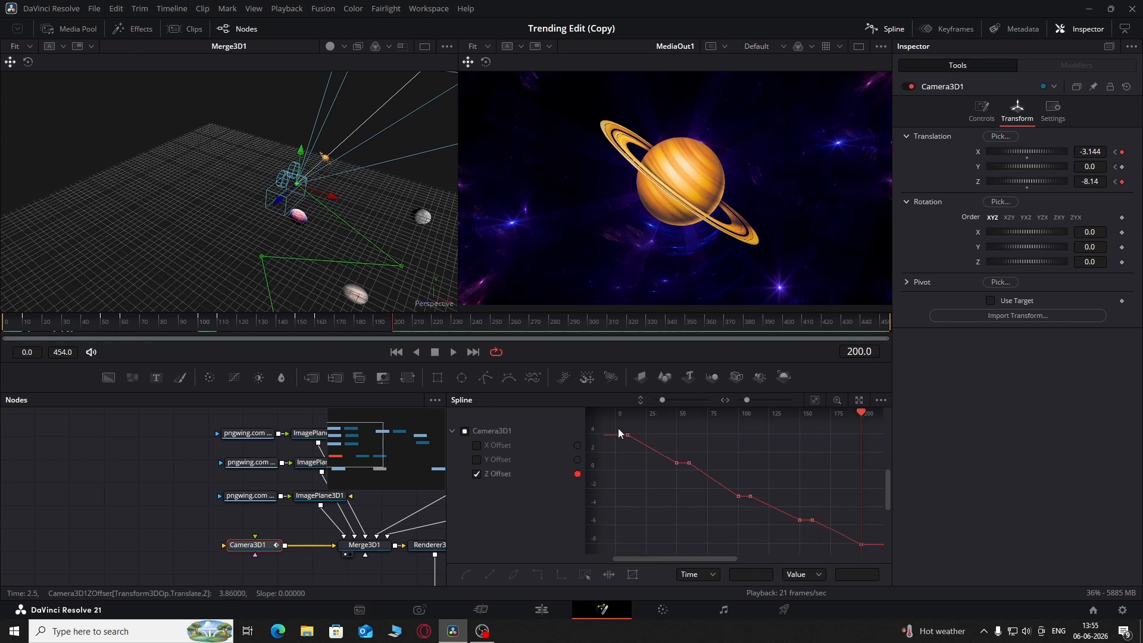
drag(677, 488, 677, 490)
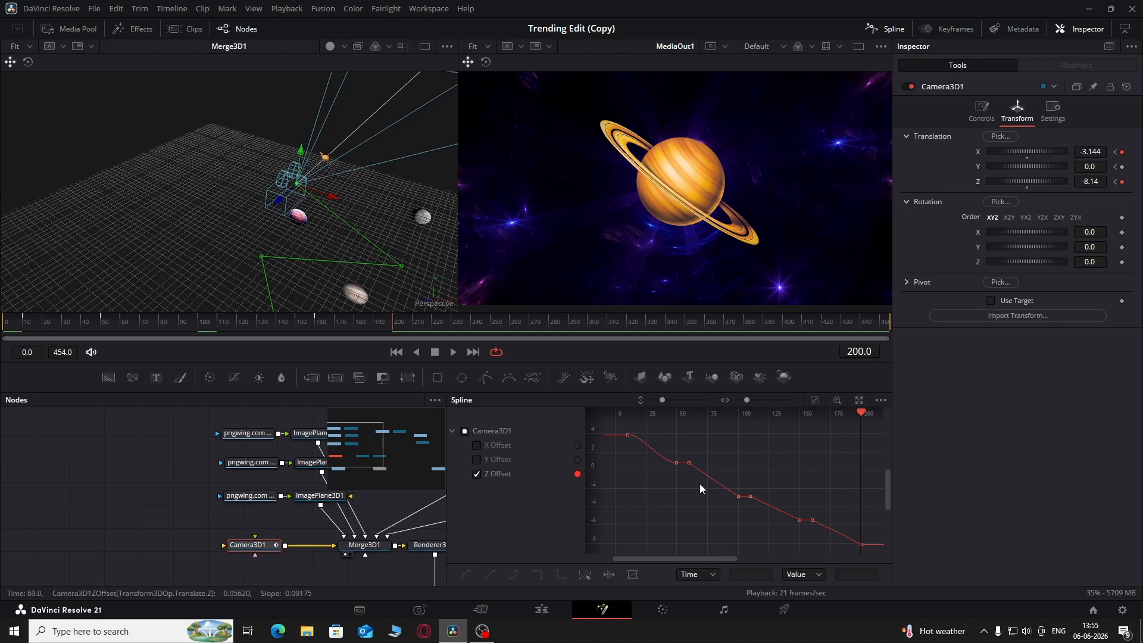
key(shift+s)
drag(687, 446, 743, 528)
drag(739, 471, 805, 543)
drag(804, 495, 861, 554)
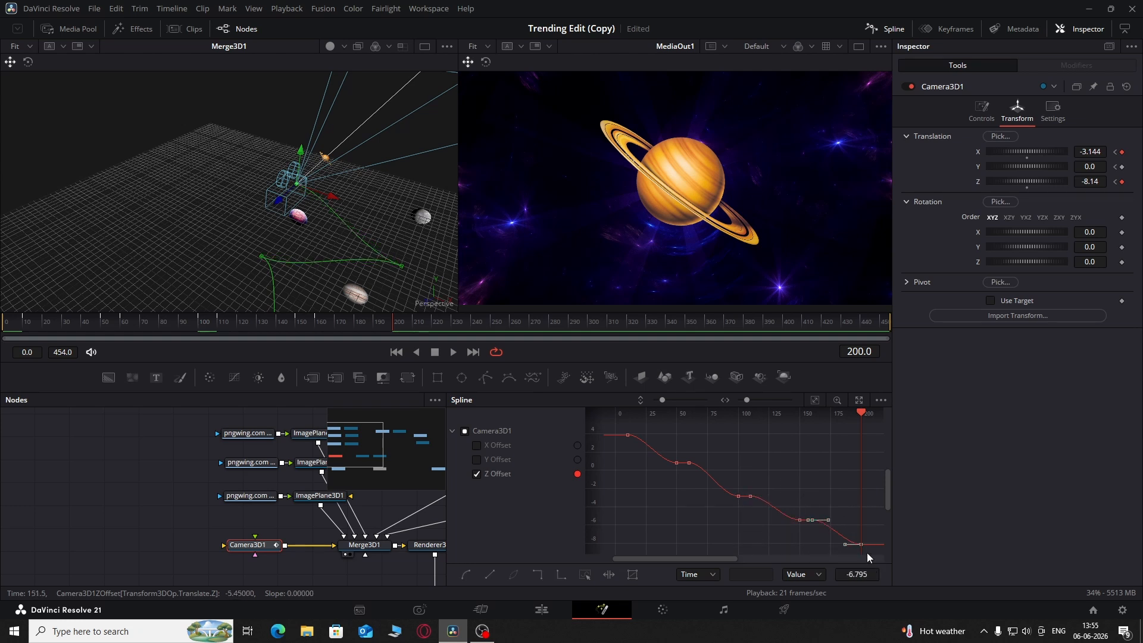
Step: Check the camera's flat Y Offset curve, then display only the X Offset curve and smooth all its keyframes
click(477, 474)
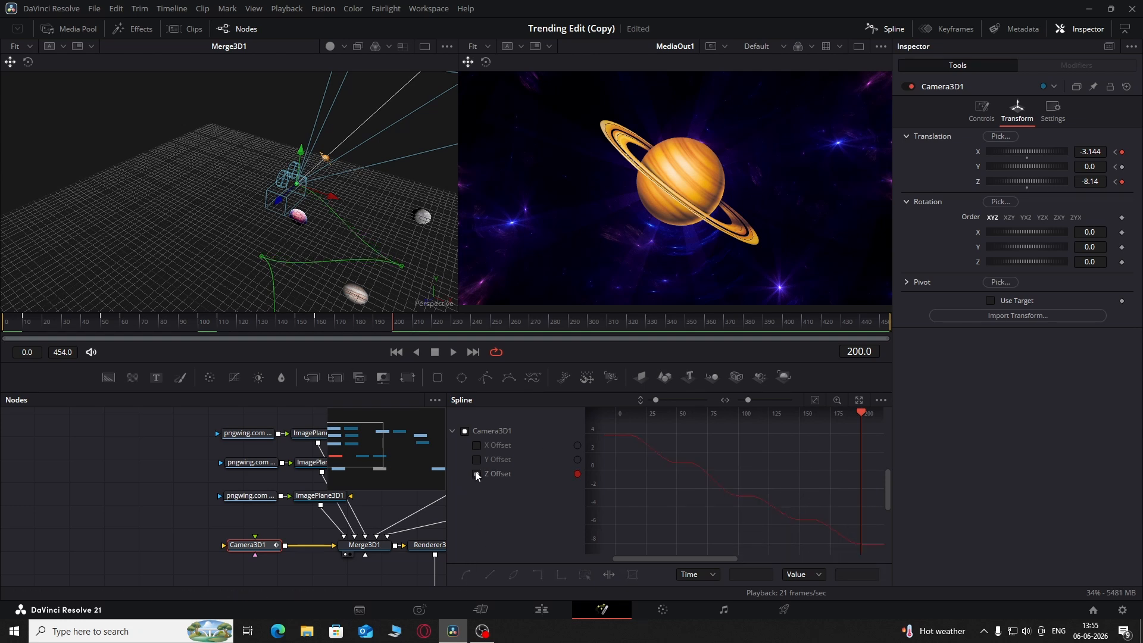
click(477, 460)
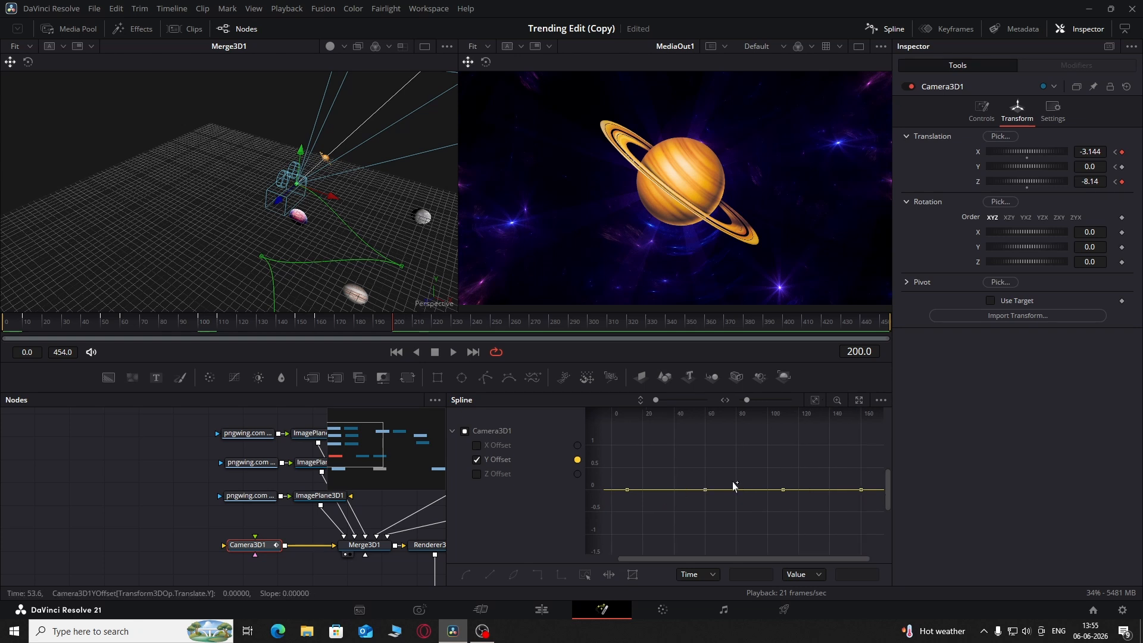
click(477, 460)
click(477, 445)
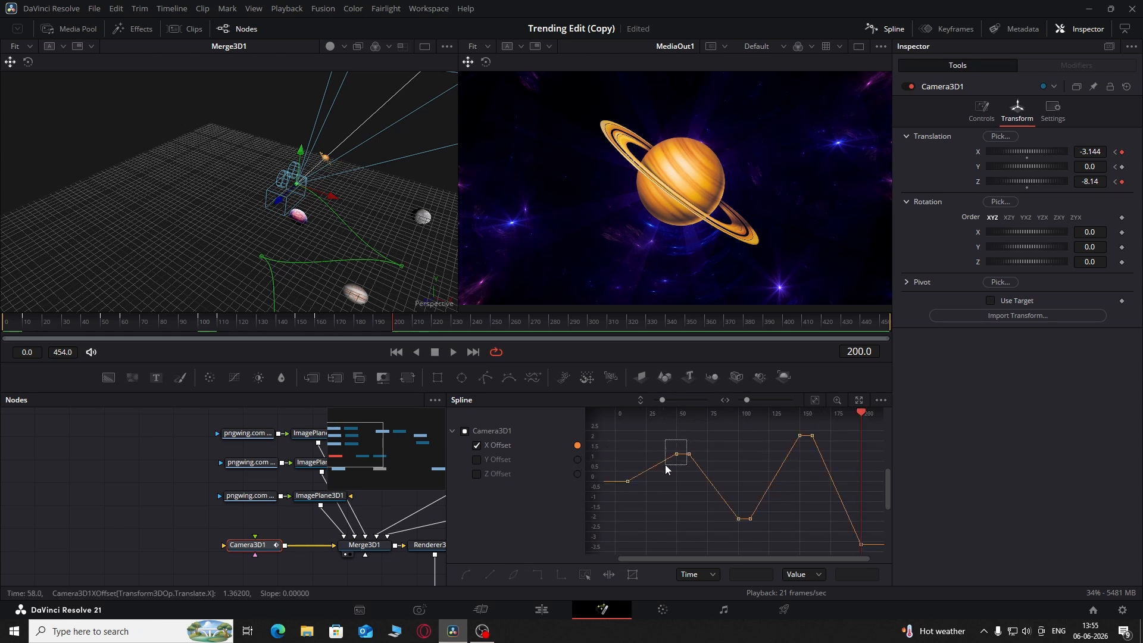
drag(665, 464, 604, 508)
key(shift+s)
drag(685, 439, 745, 554)
key(shift+s)
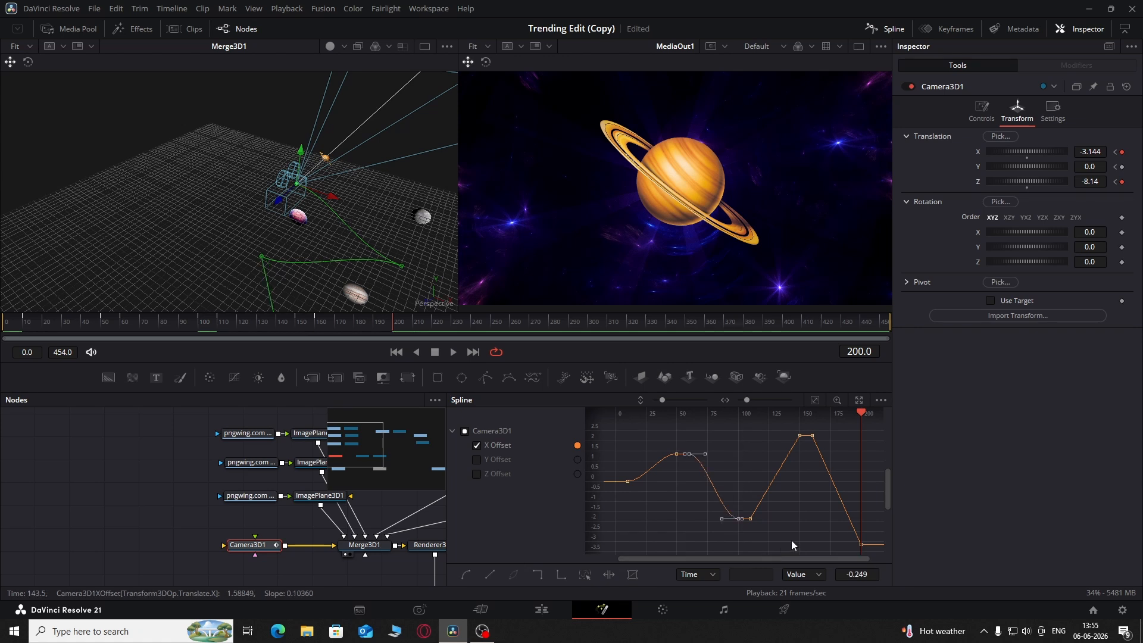
click(791, 541)
drag(807, 435, 744, 555)
key(shift+s)
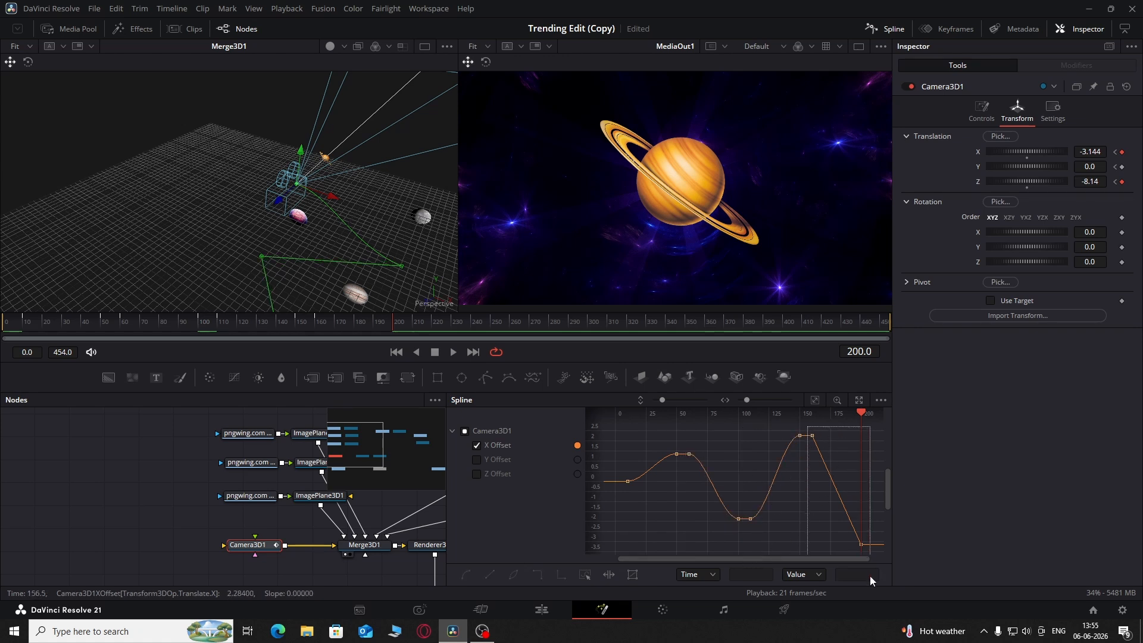
Step: Close the Spline editor and play the composition from the start to check the camera flight up to Saturn
click(876, 27)
drag(286, 325, 286, 227)
key(space)
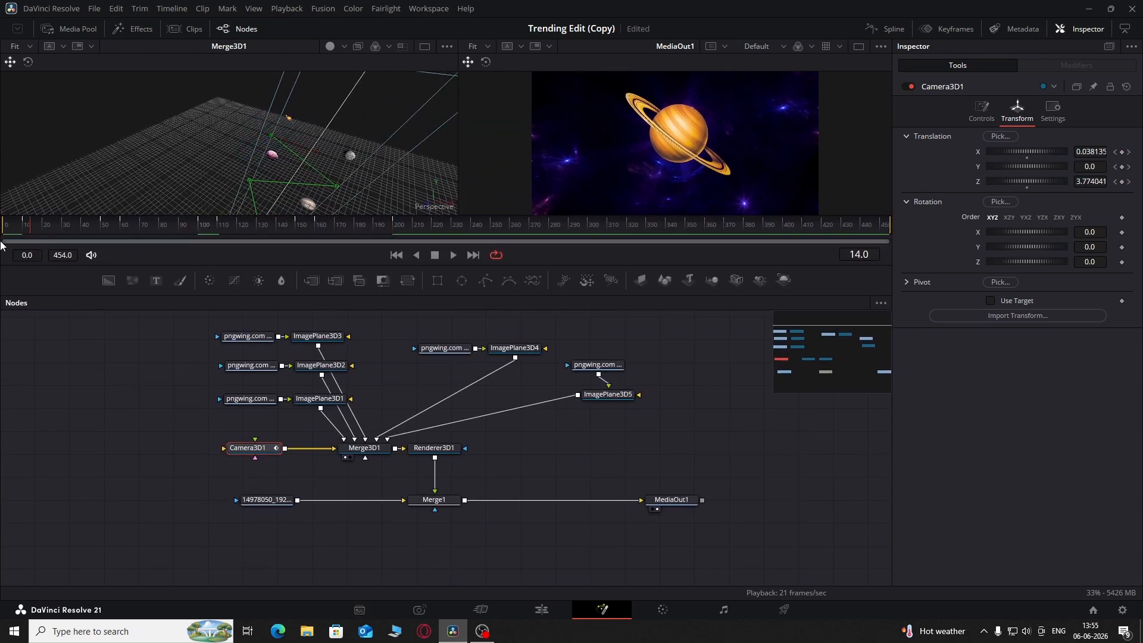
drag(612, 298, 609, 380)
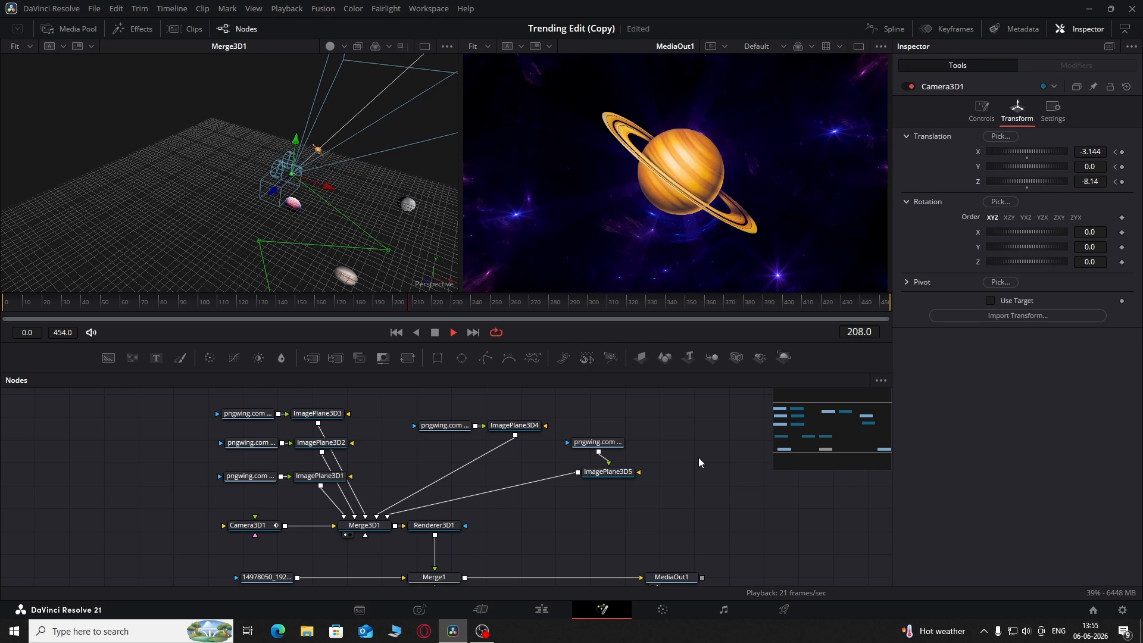
key(space)
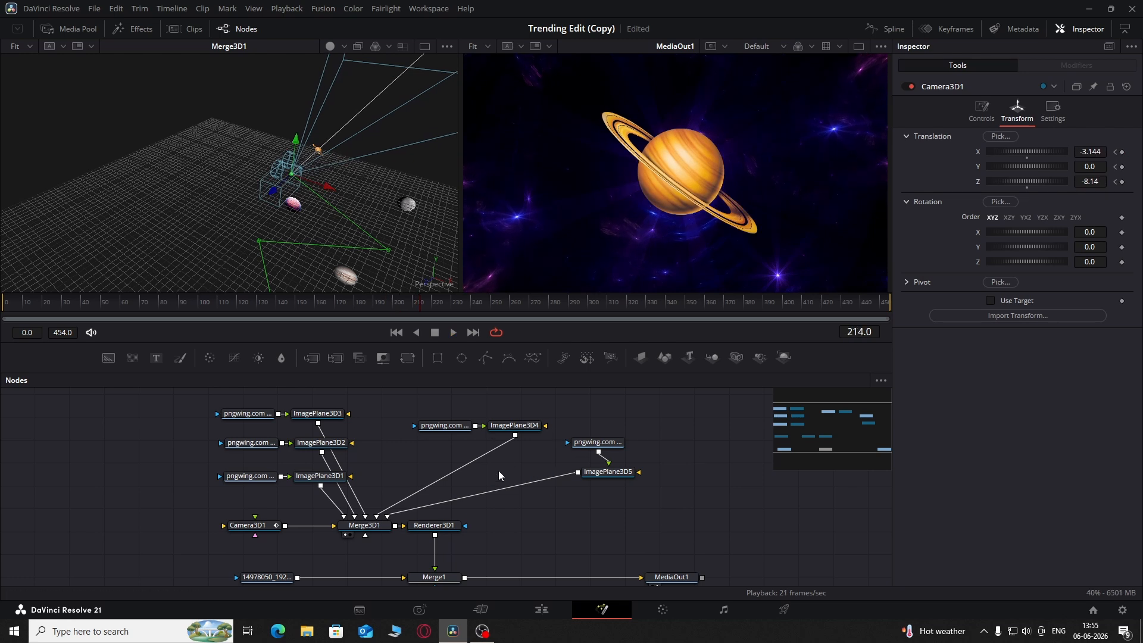
Step: Enable lighting and shadows on the Renderer3D1 node and return to frame 0
click(436, 530)
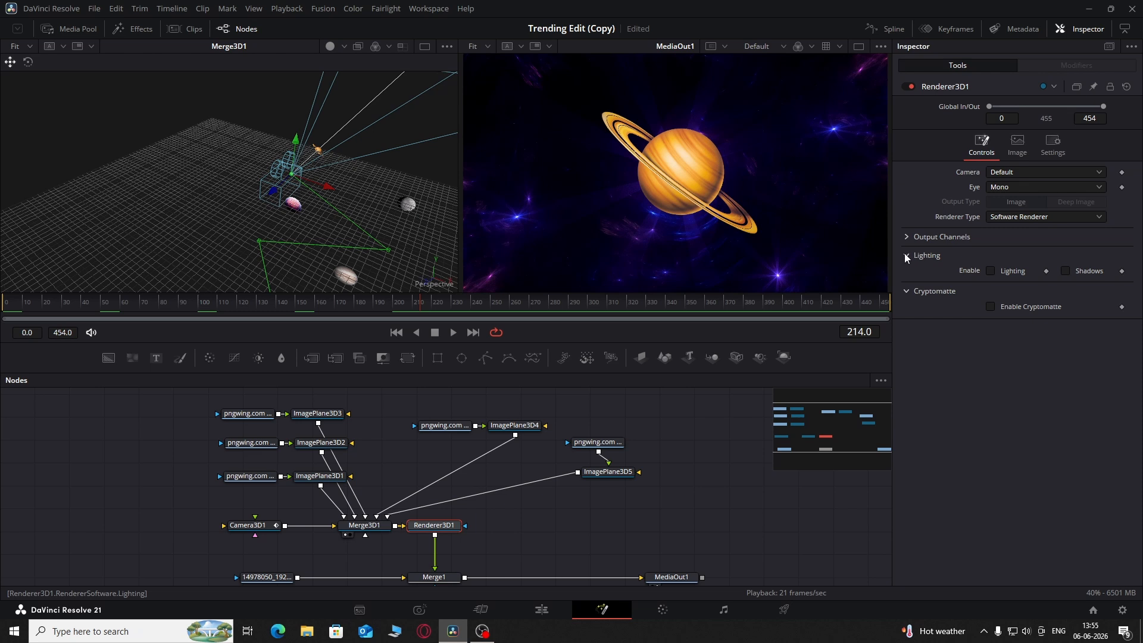
click(990, 271)
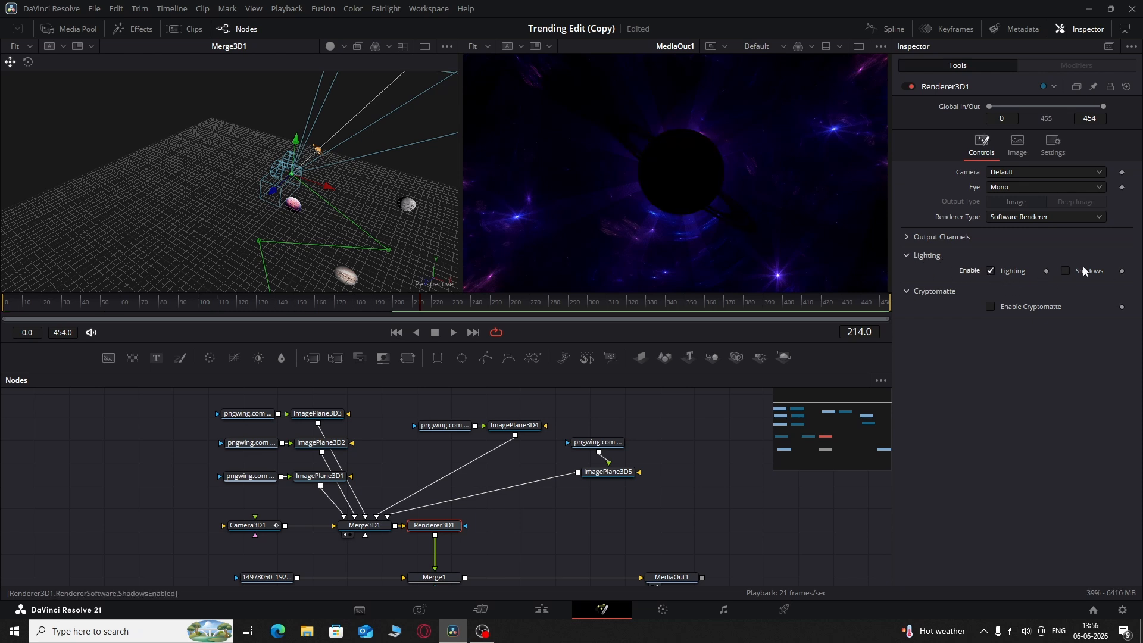
click(1067, 270)
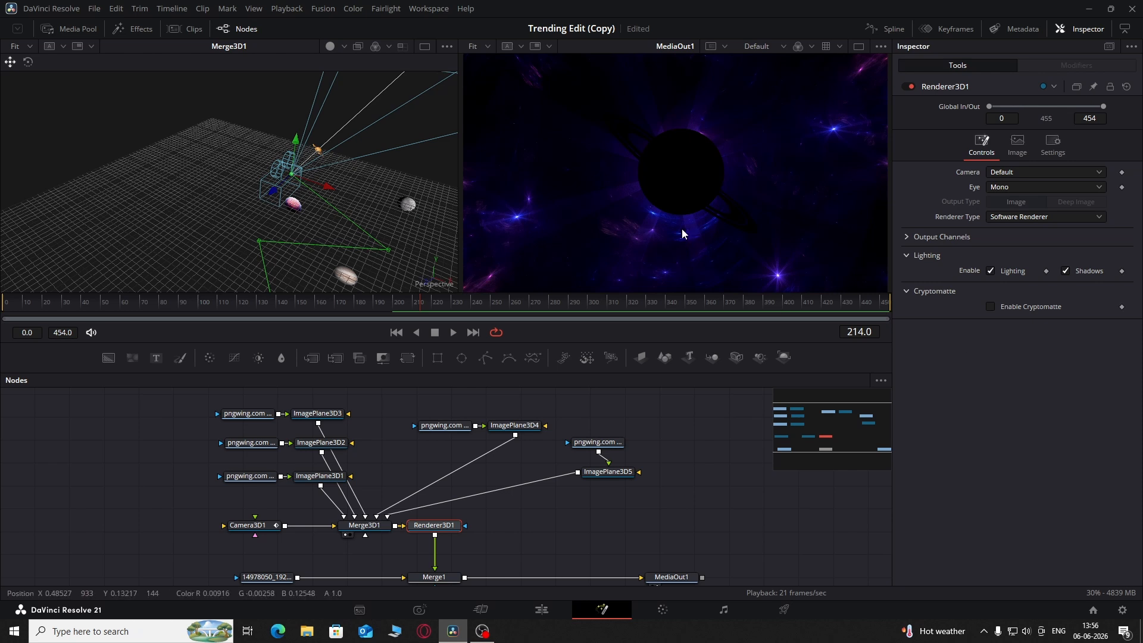
drag(181, 307, 3, 351)
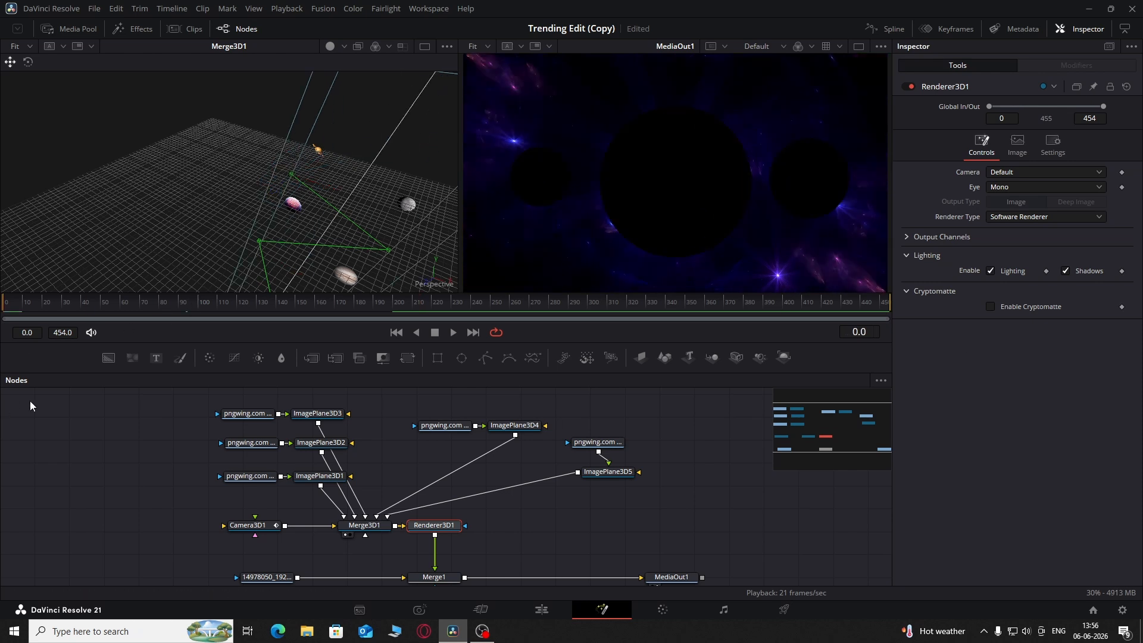
Step: Add a Directional Light node and connect it to Merge3D1
drag(539, 478, 521, 456)
click(666, 463)
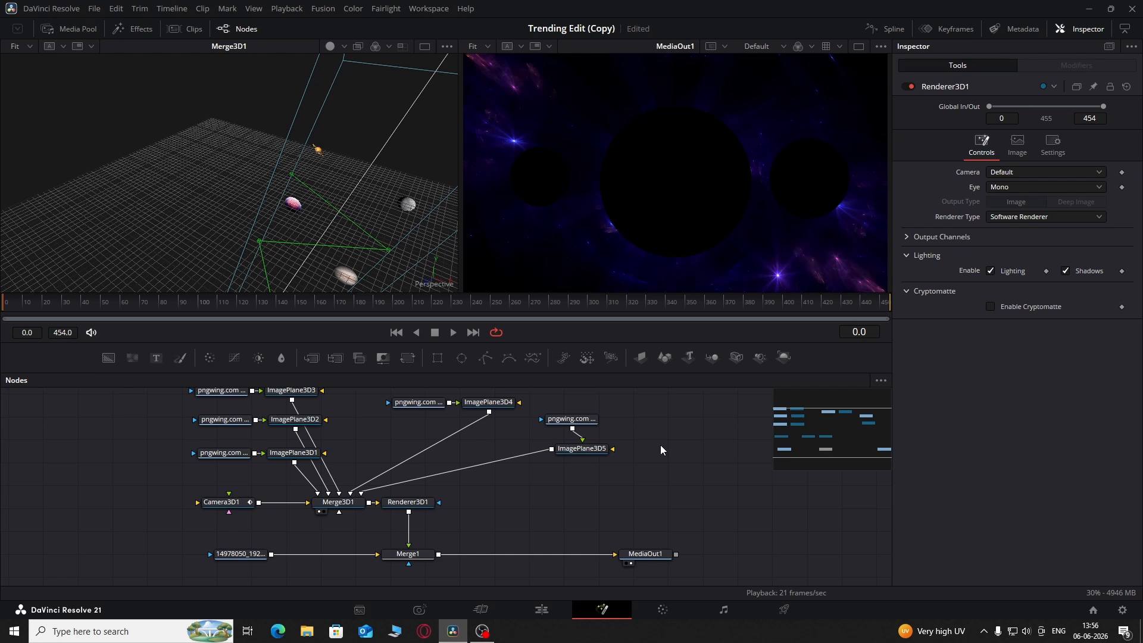
key(shift+space)
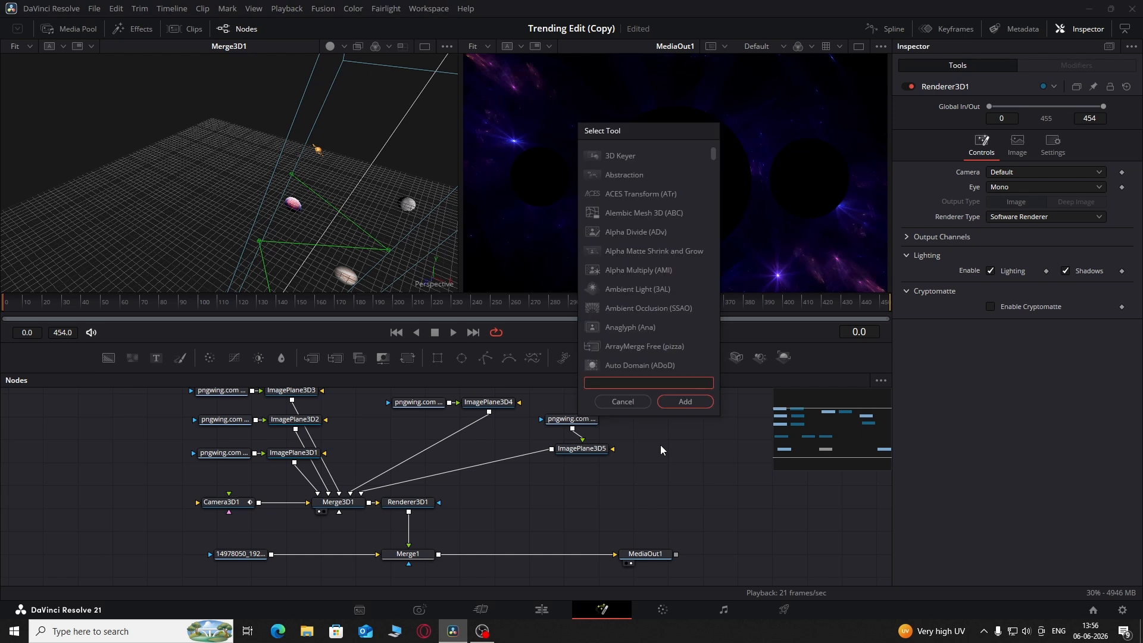
text(dire)
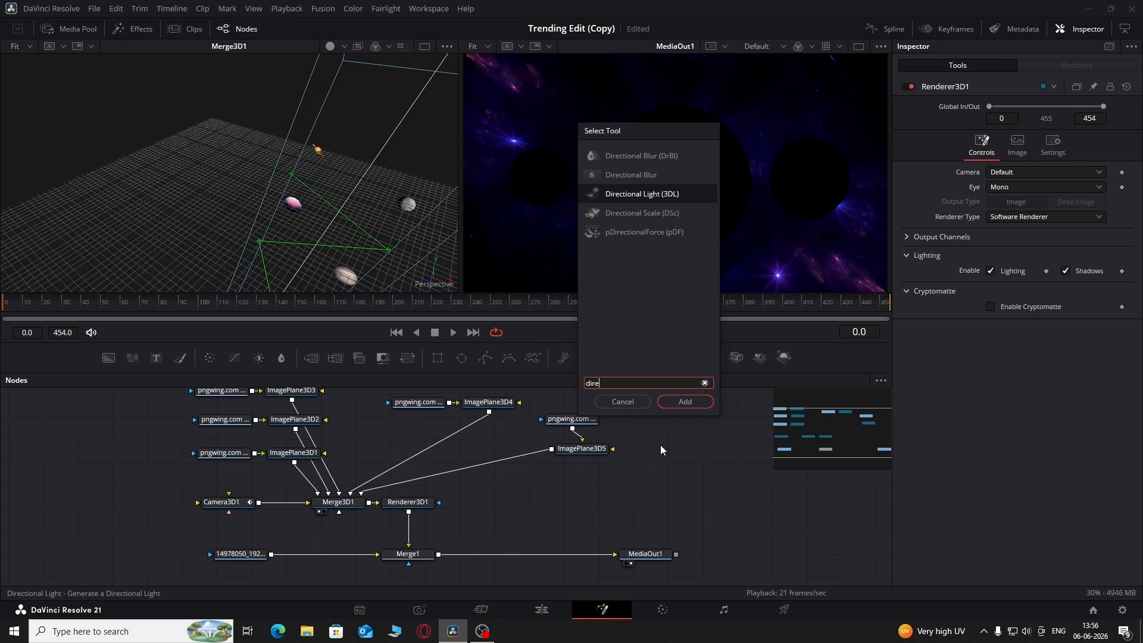
click(621, 193)
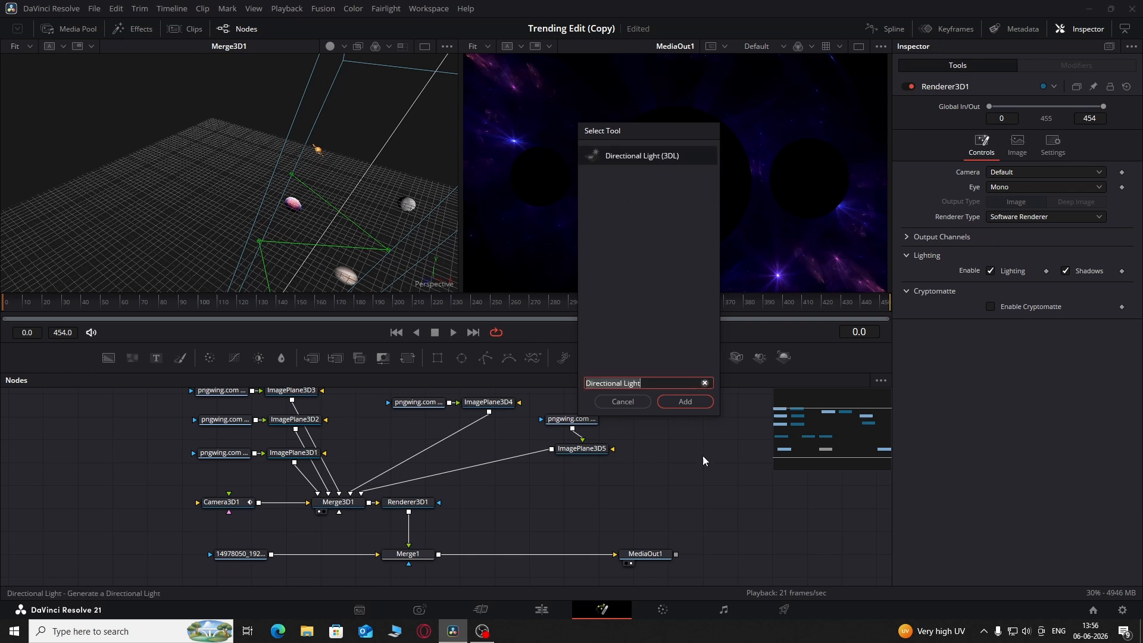
click(685, 401)
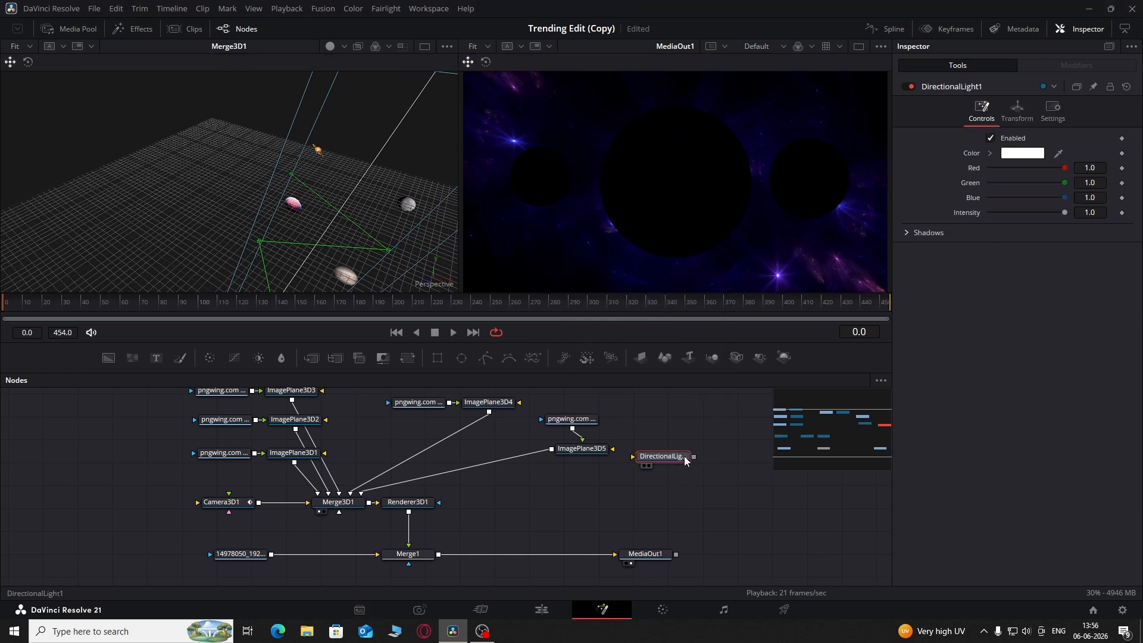
drag(687, 460, 342, 495)
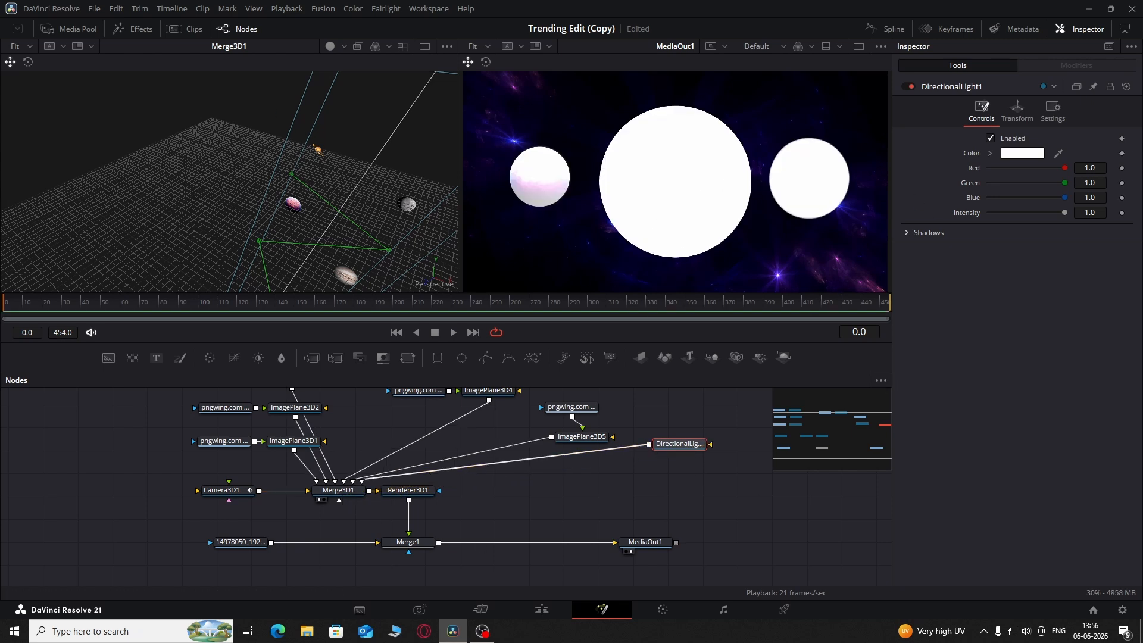
Step: Place the directional light at translation X -4.805 and Z about -0.726, and set its X rotation to about -36.6
mouse_move(342, 230)
mouse_down()
mouse_move(239, 194)
mouse_move(353, 214)
mouse_move(322, 221)
mouse_up()
right_click(321, 221)
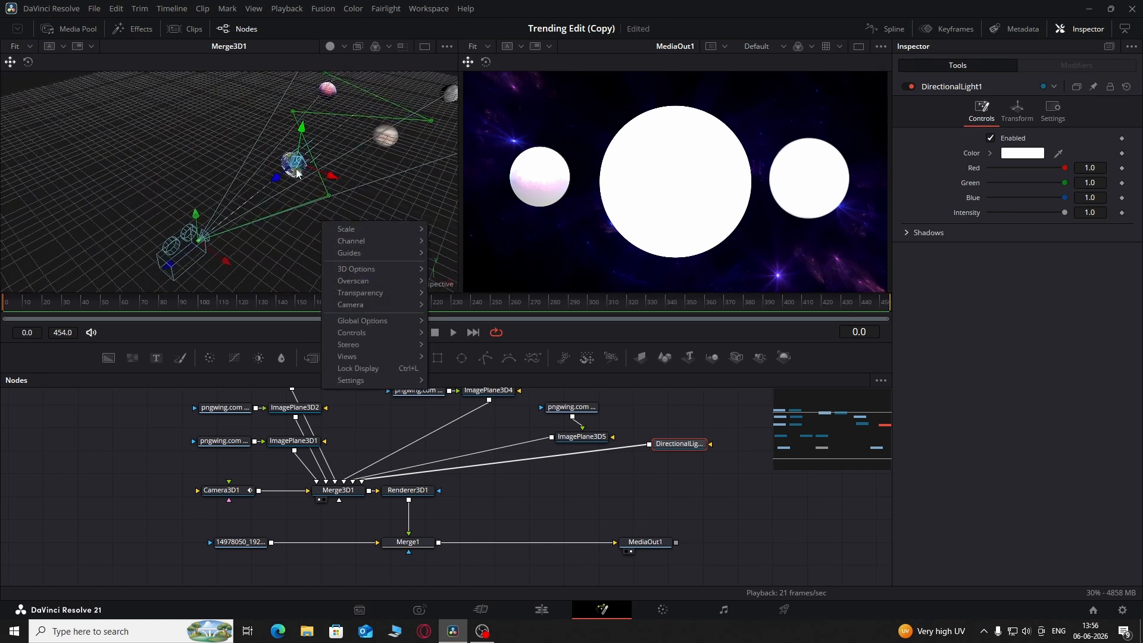
click(446, 271)
drag(445, 209, 569, 241)
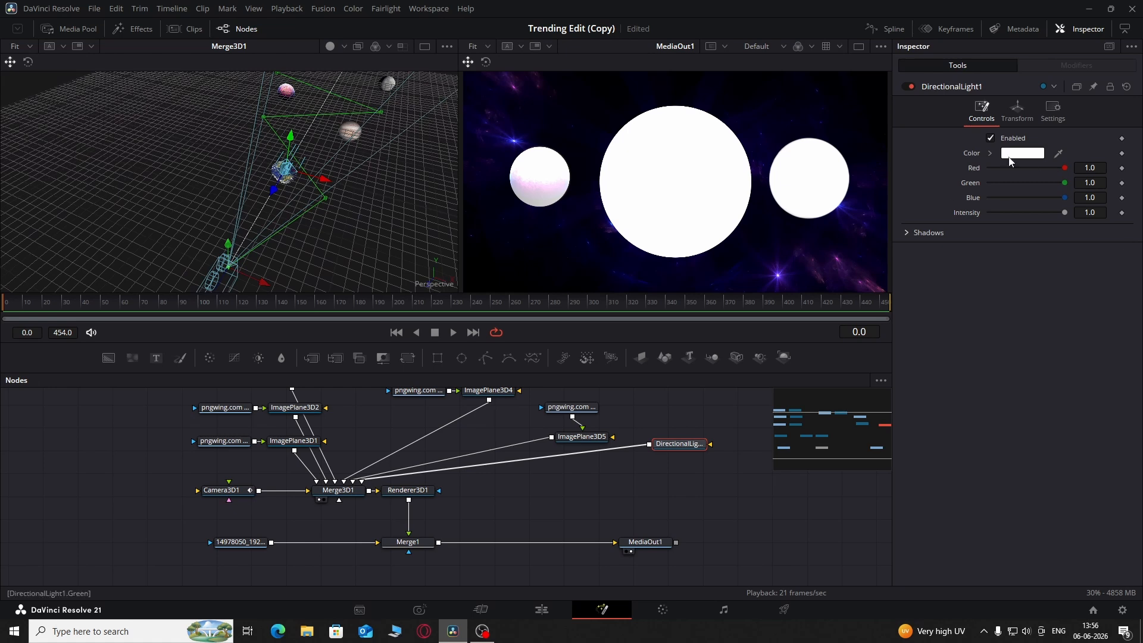
click(1017, 111)
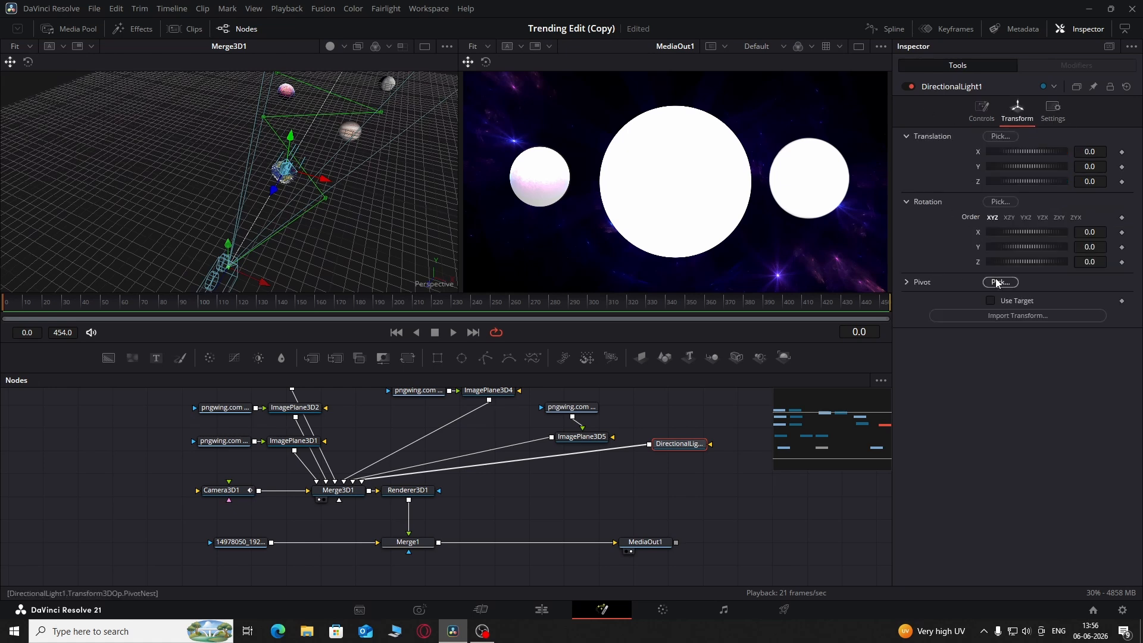
drag(1097, 152, 905, 152)
drag(102, 243, 273, 217)
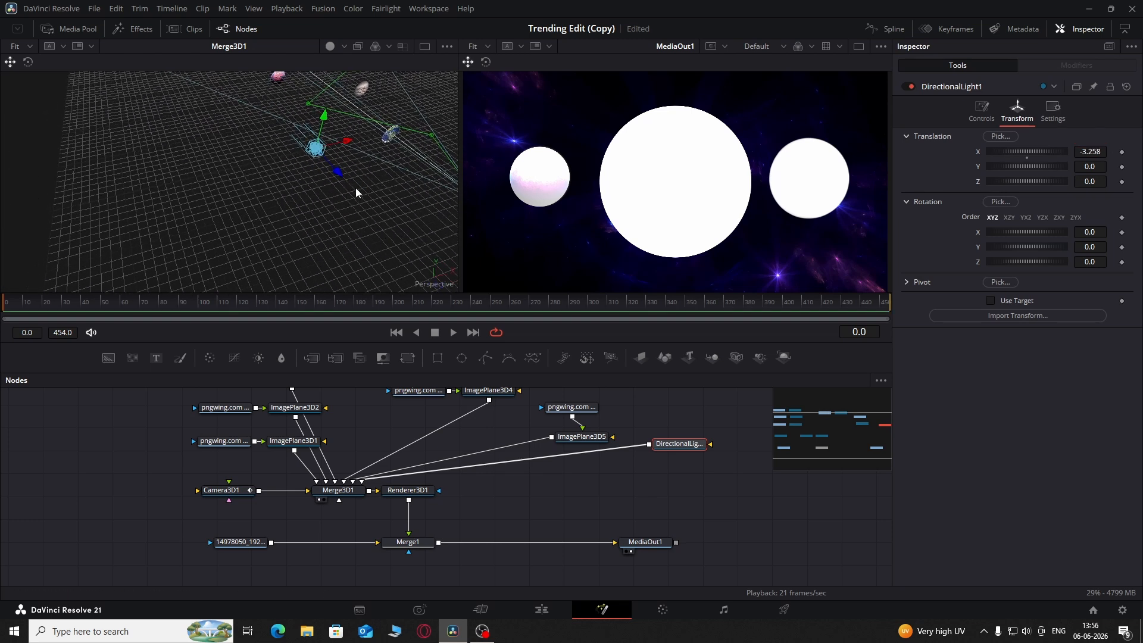
drag(355, 192, 306, 210)
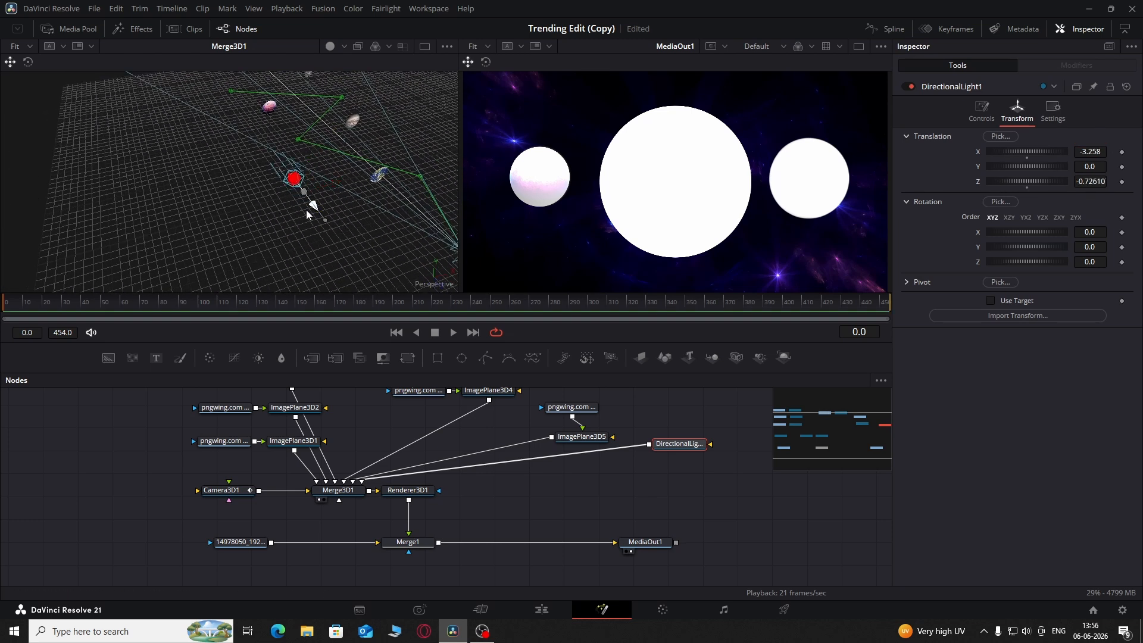
drag(1105, 153, 1012, 153)
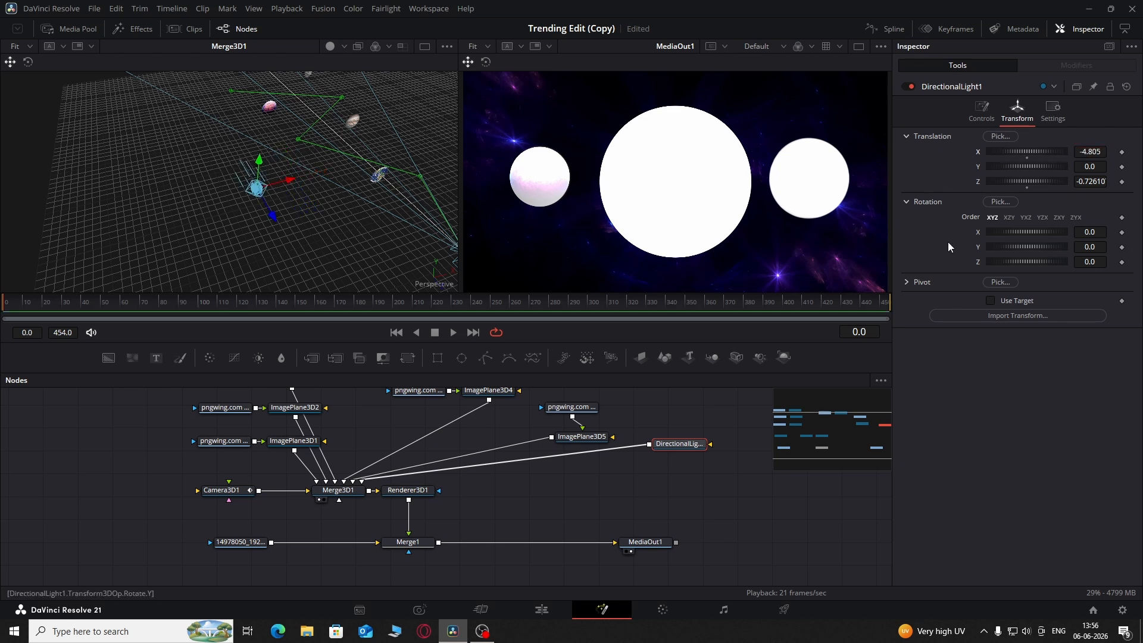
drag(1094, 232, 875, 233)
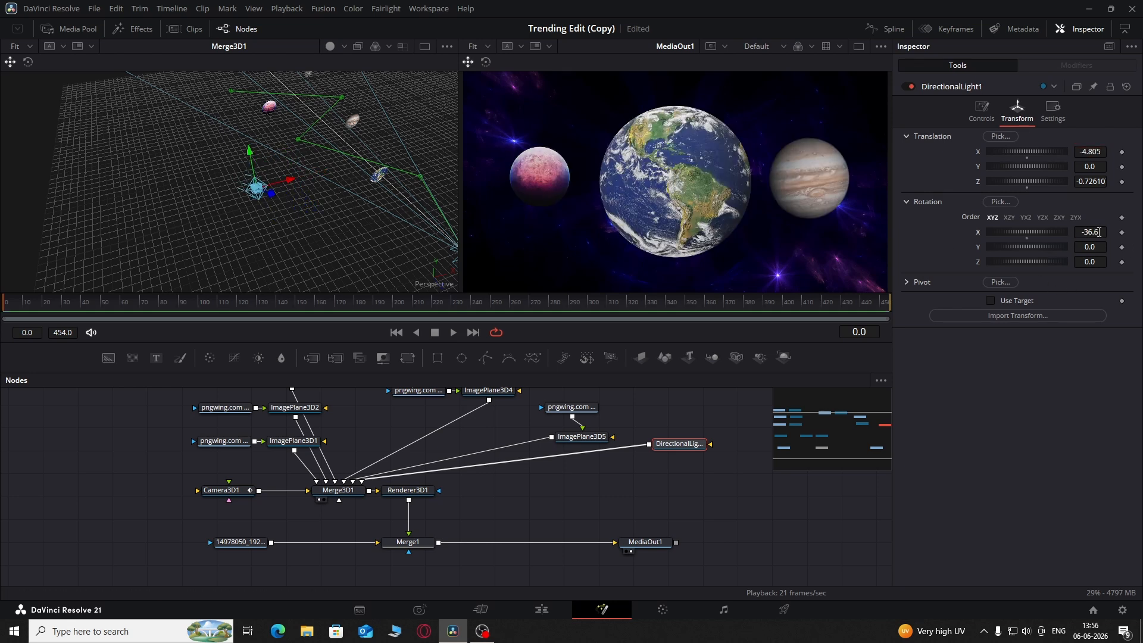
Step: Undo the directional light's X rotation and set its Y rotation to about -41.3
key(ctrl+z)
drag(1102, 246, 705, 170)
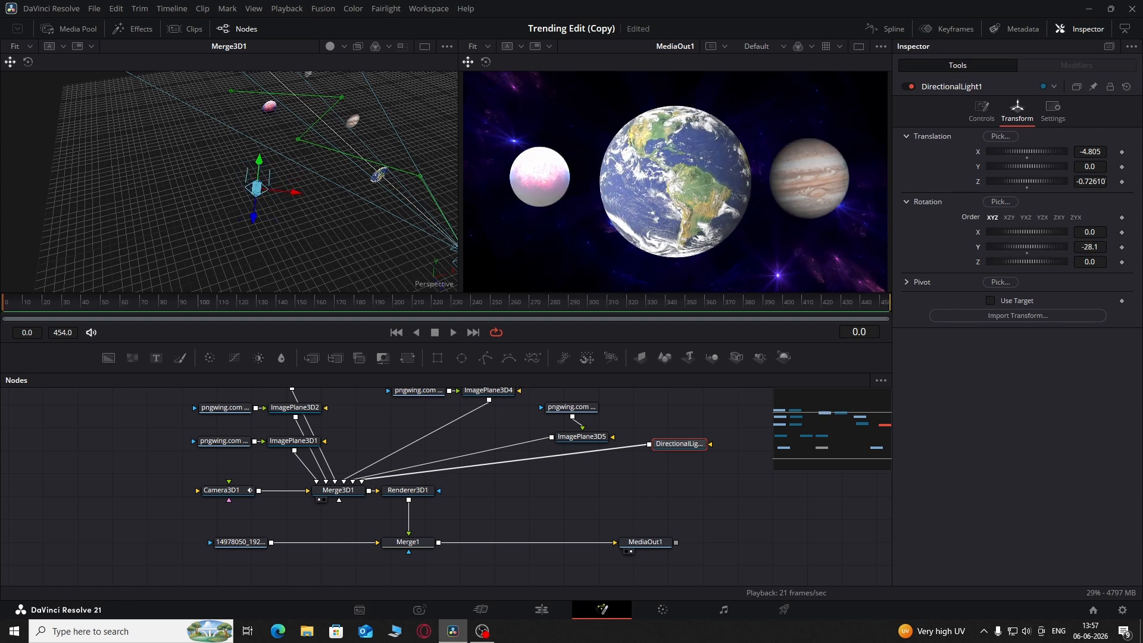
drag(1079, 250, 284, 212)
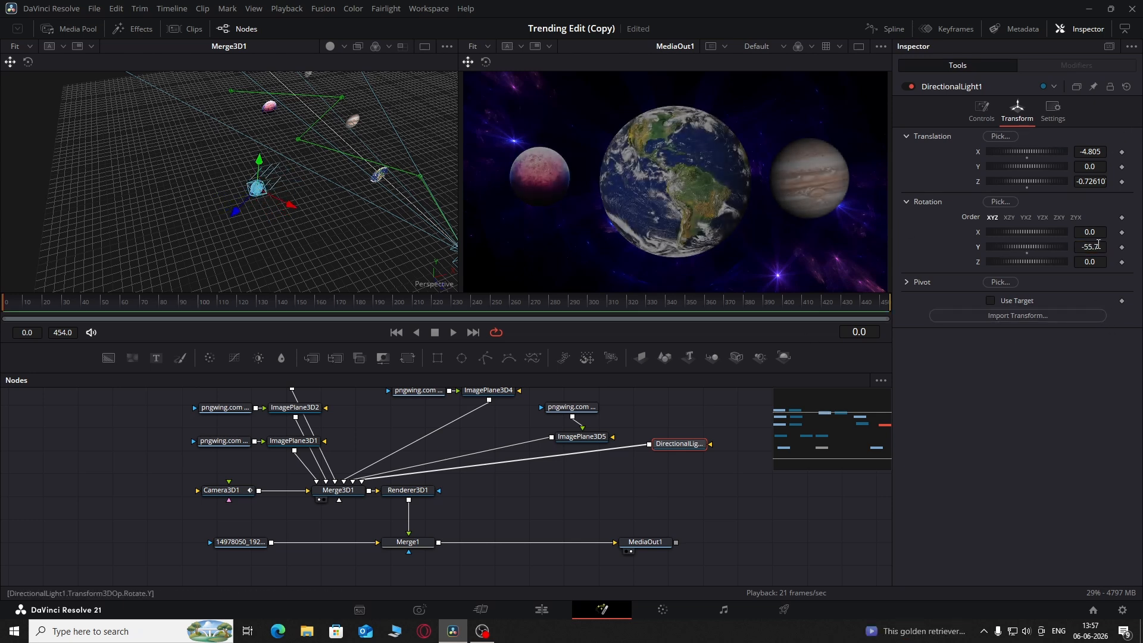
mouse_move(1090, 246)
mouse_down()
mouse_move(643, 288)
mouse_move(774, 291)
mouse_move(1094, 247)
mouse_up()
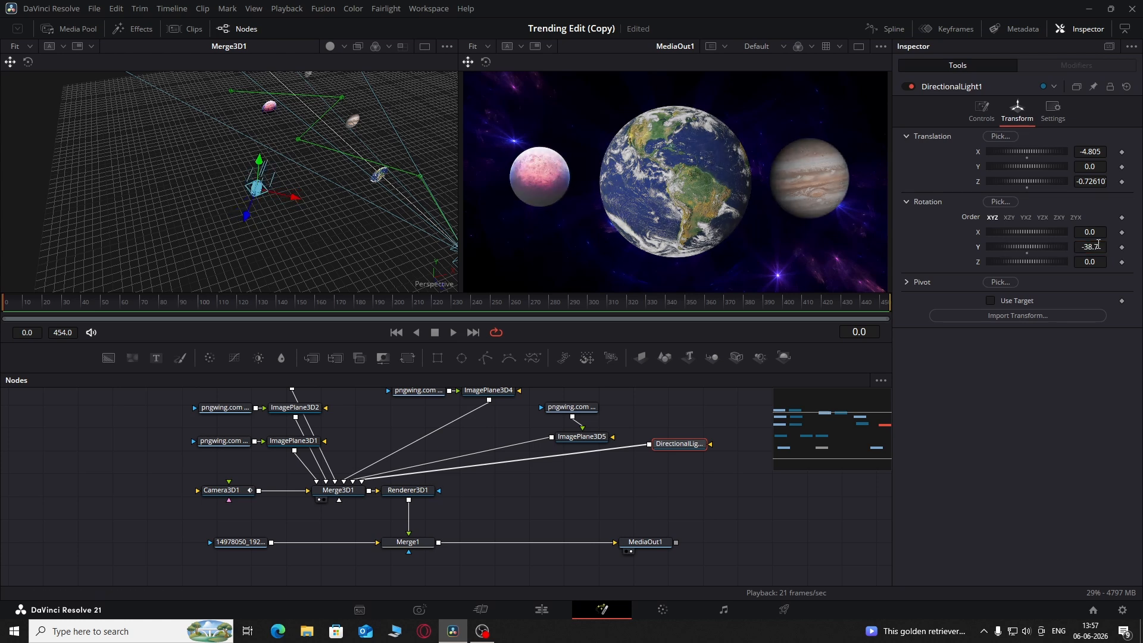
click(977, 110)
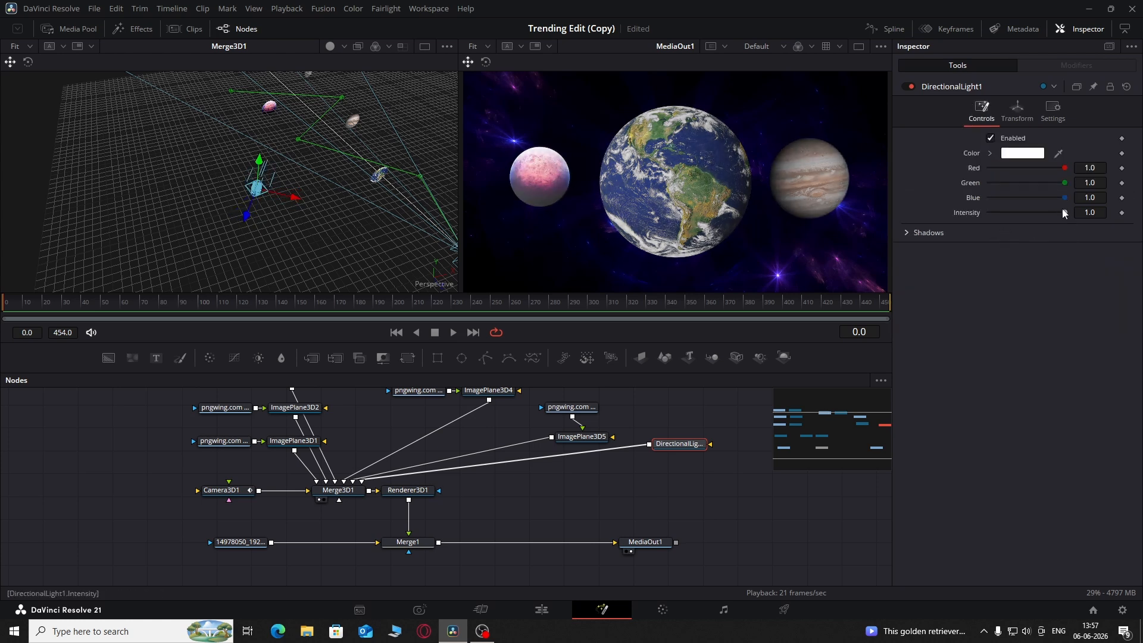
drag(1057, 212, 1075, 249)
click(1018, 112)
Step: Play the animation from frame 0 to check the lighting, and lower the directional light's intensity to 0.772
drag(29, 316, 1, 362)
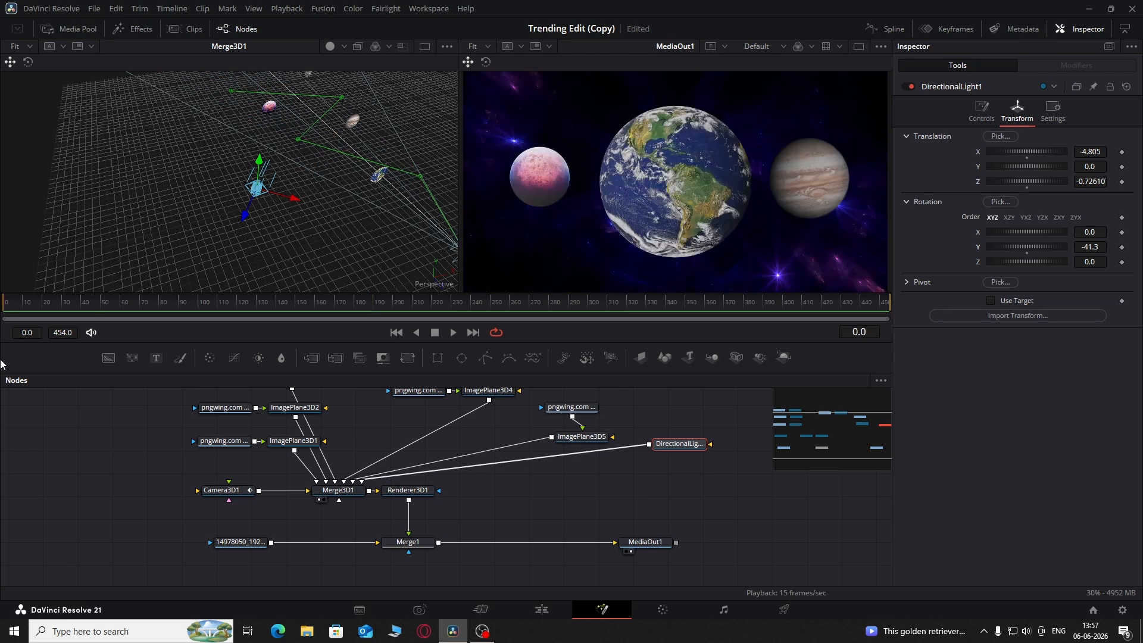
key(space)
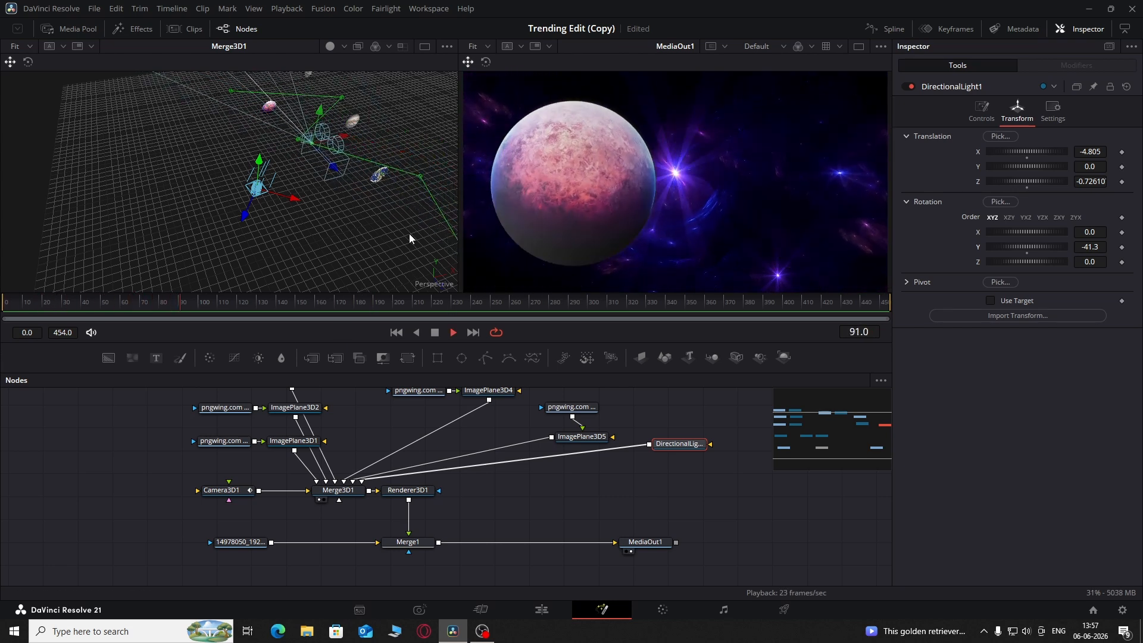
key(space)
click(982, 109)
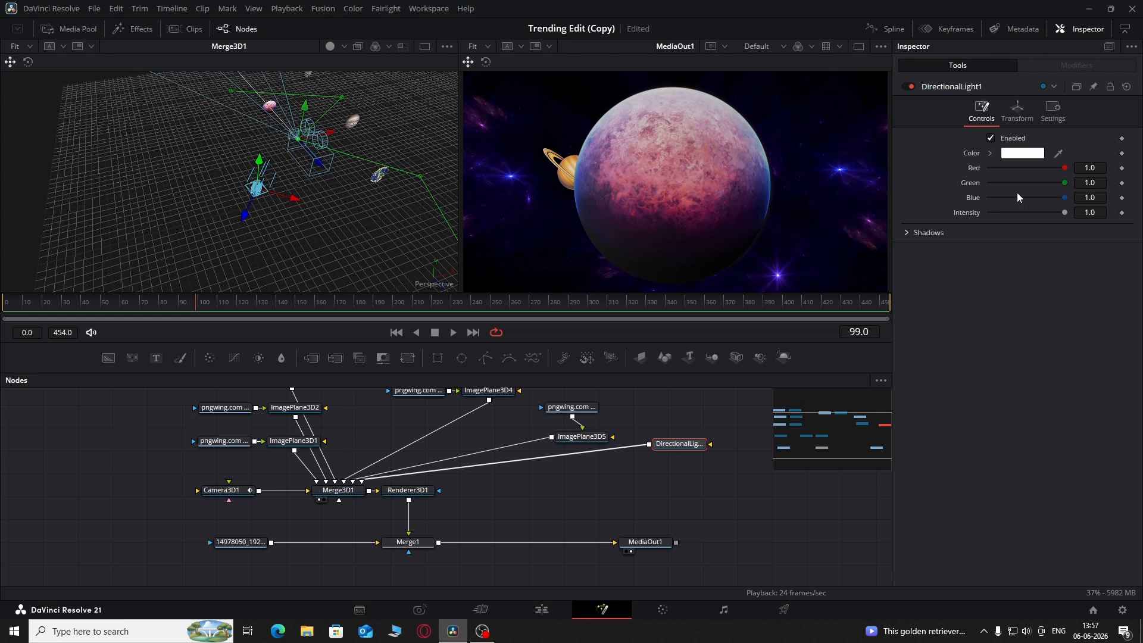
drag(1062, 213, 1046, 230)
key(space)
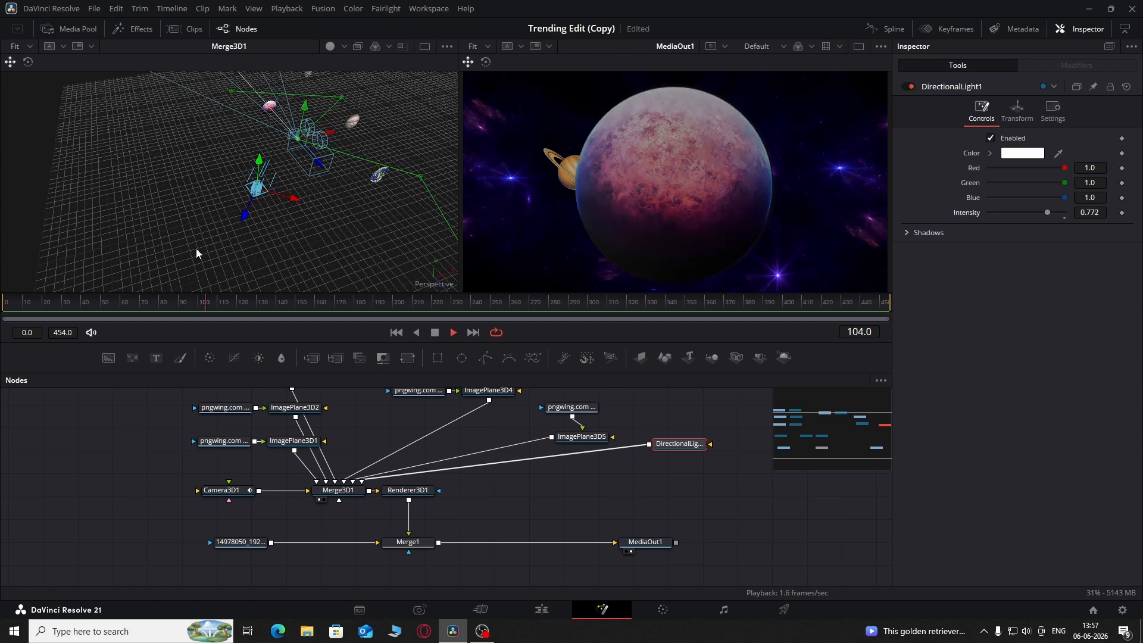
drag(117, 302, 3, 303)
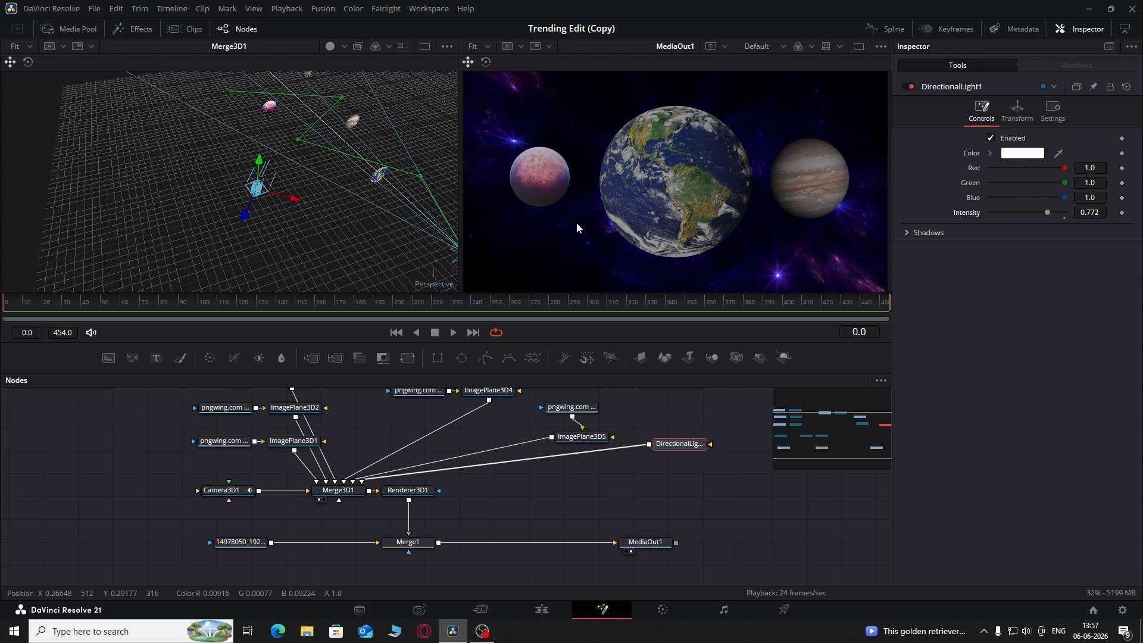
Step: Add a Spot Light node, delete the extra Merge3D2 node and connect SpotLight1 directly to Merge3D1
key(shift+space)
text(spoy)
key(BackSpace)
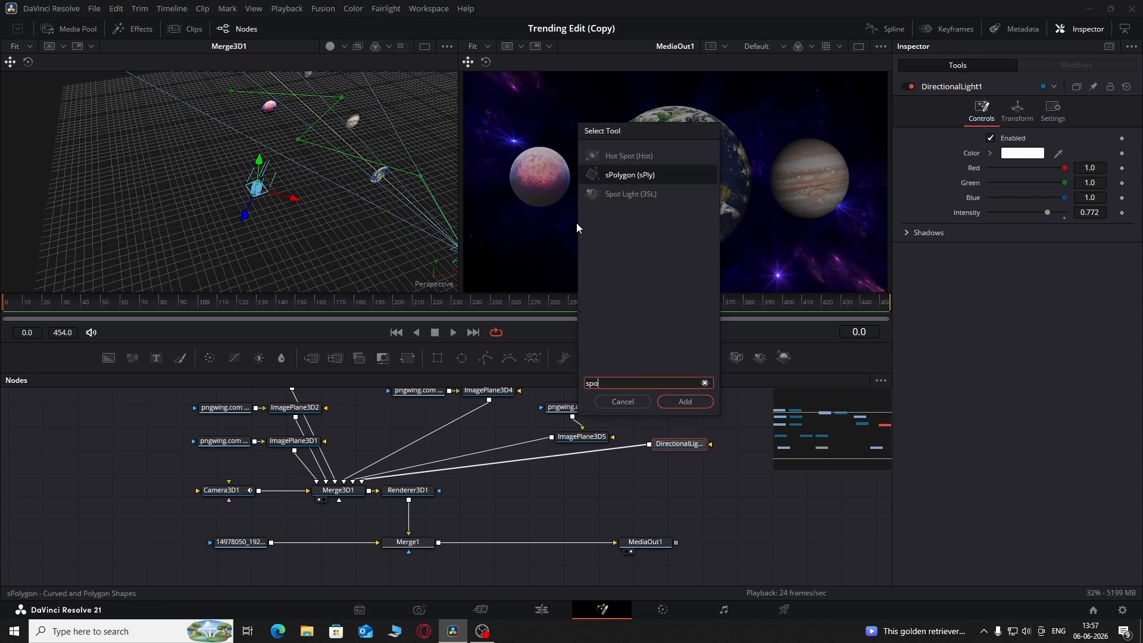
key(Down)
key(Return)
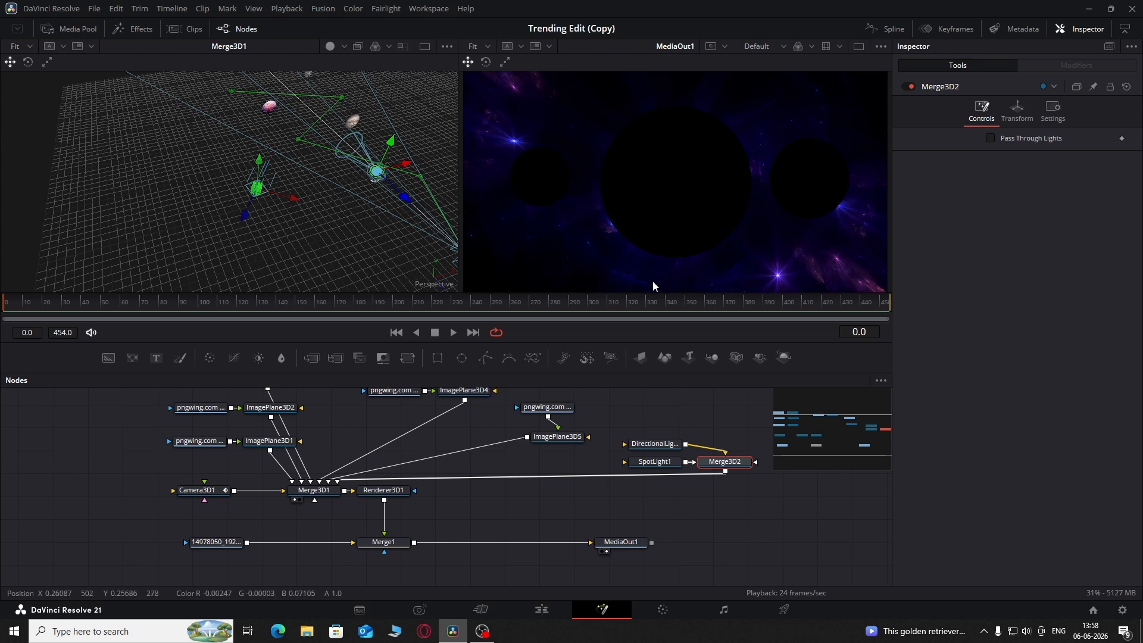
click(724, 487)
key(Delete)
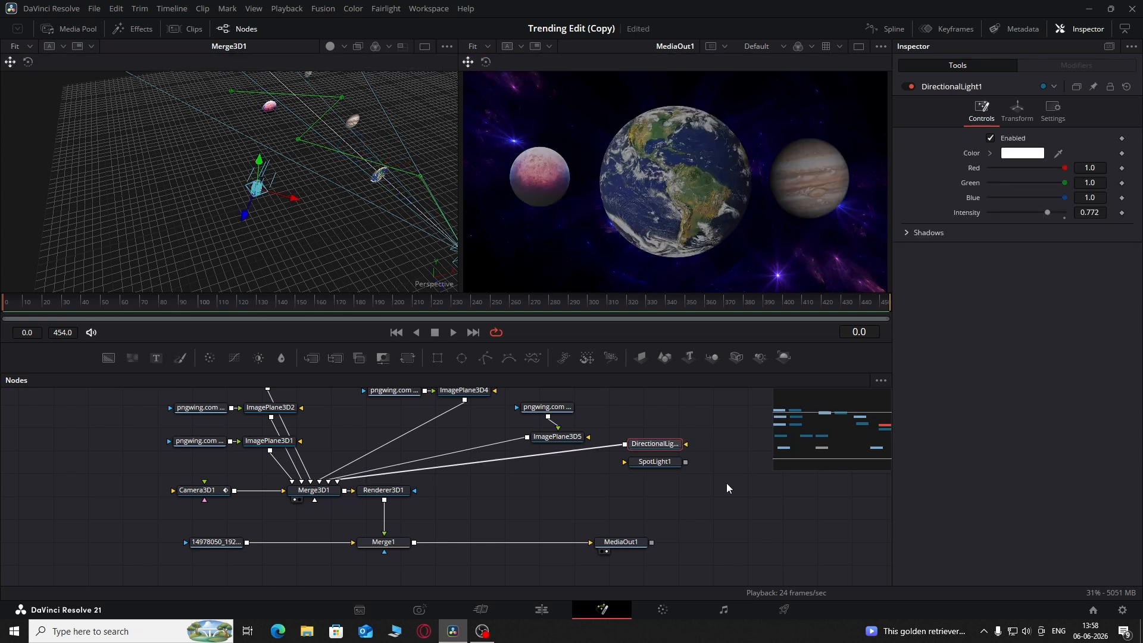
drag(685, 462, 319, 497)
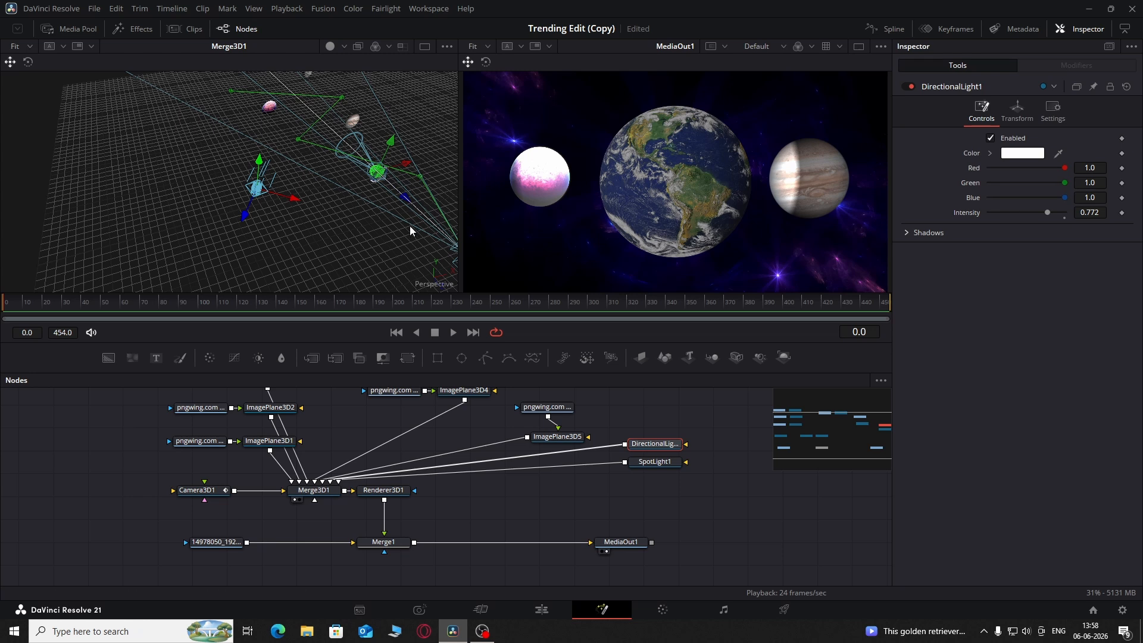
Step: Raise SpotLight1 to translation Y 5.027 and tilt it to an X rotation of -63.0
click(655, 462)
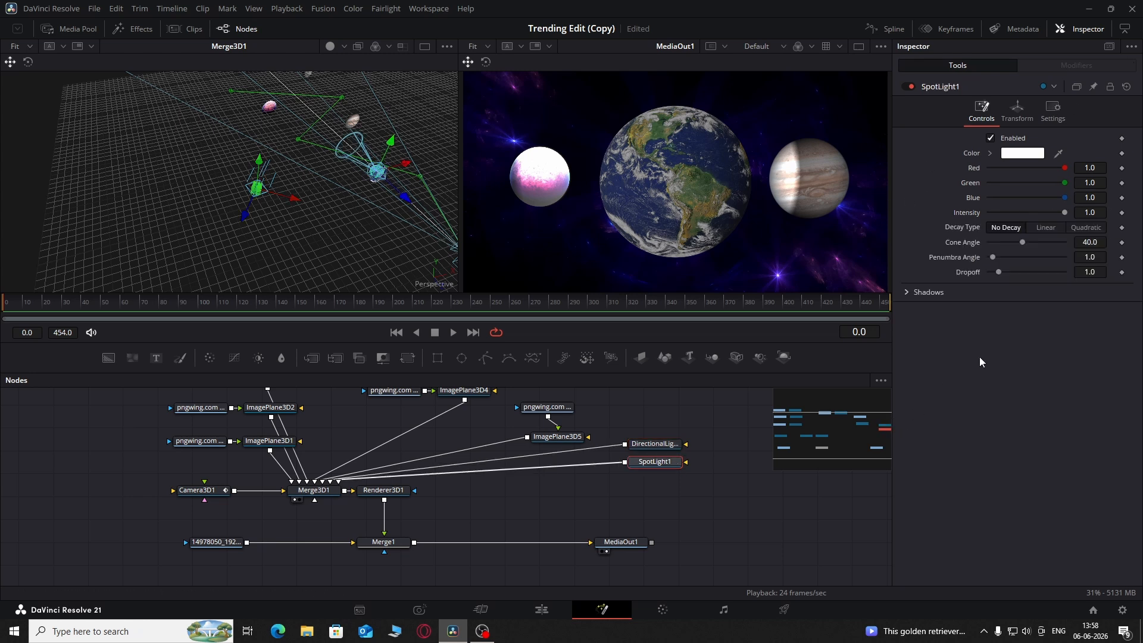
click(1018, 112)
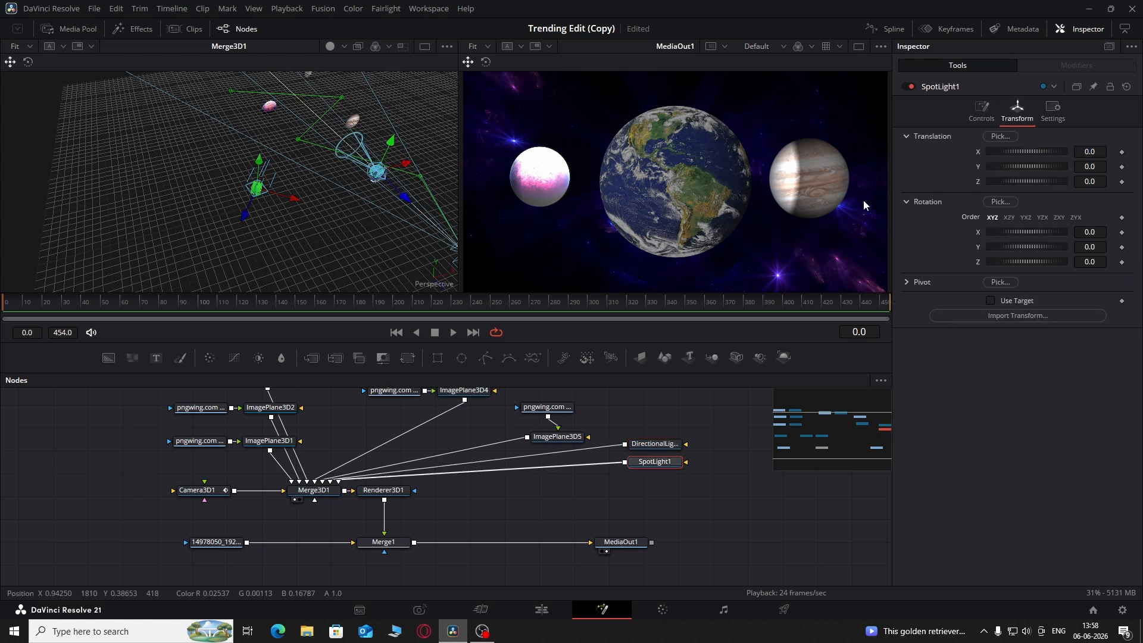
drag(363, 232, 399, 161)
drag(1089, 167, 492, 165)
drag(395, 175, 413, 238)
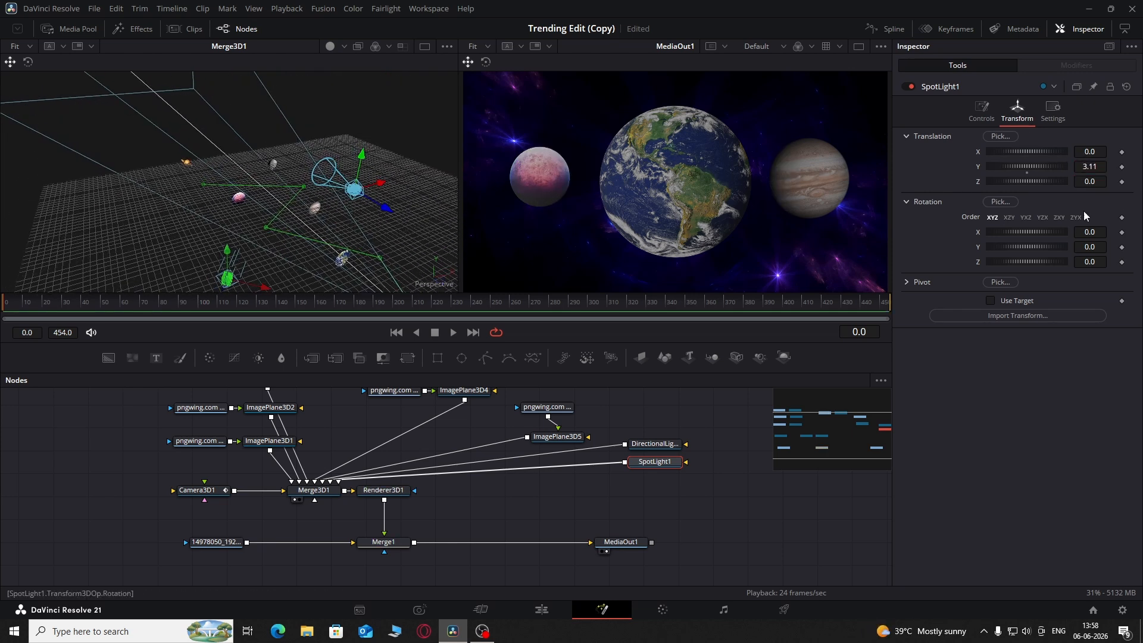
drag(1099, 166, 1025, 233)
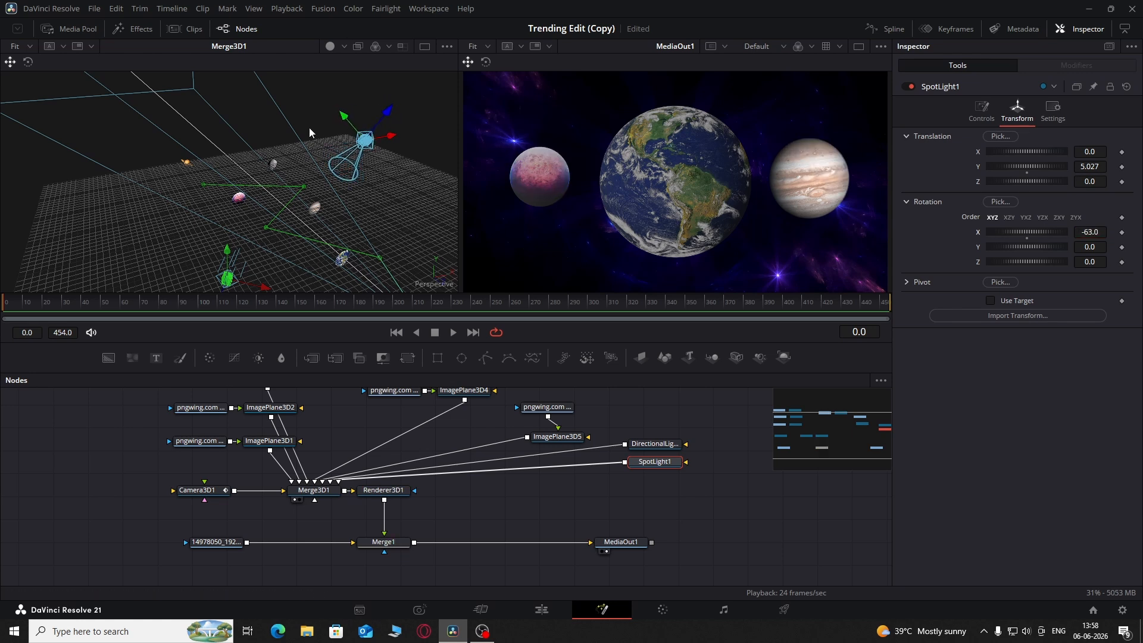
Step: Set SpotLight1's cone angle to 78.66 and penumbra angle to 15.33, trying Linear decay before restoring No Decay
click(983, 113)
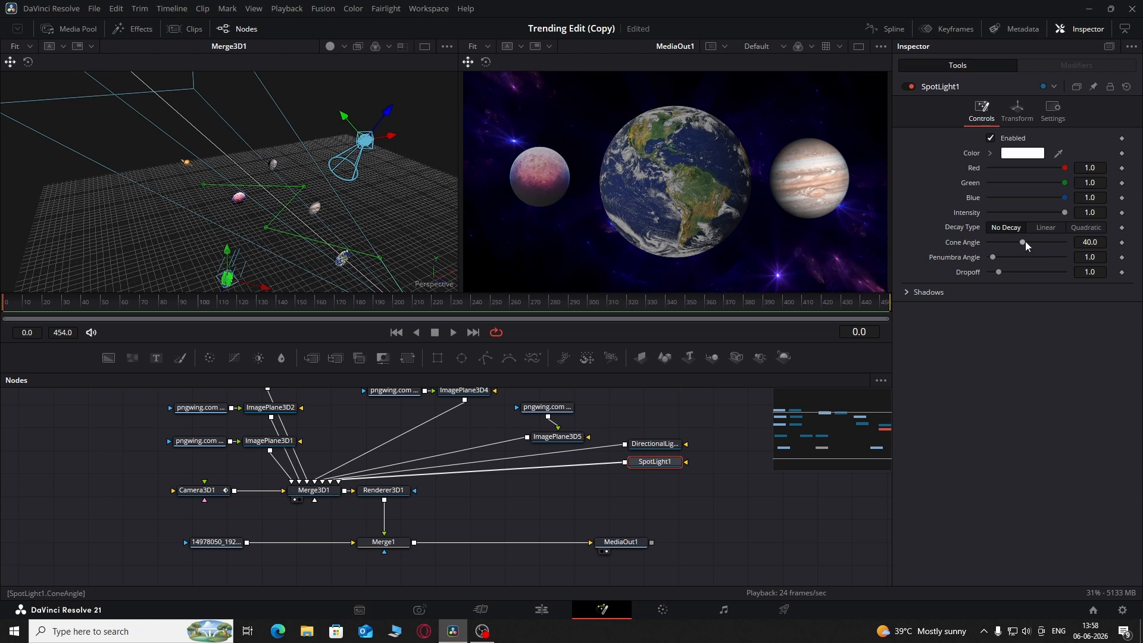
drag(1026, 241, 1059, 248)
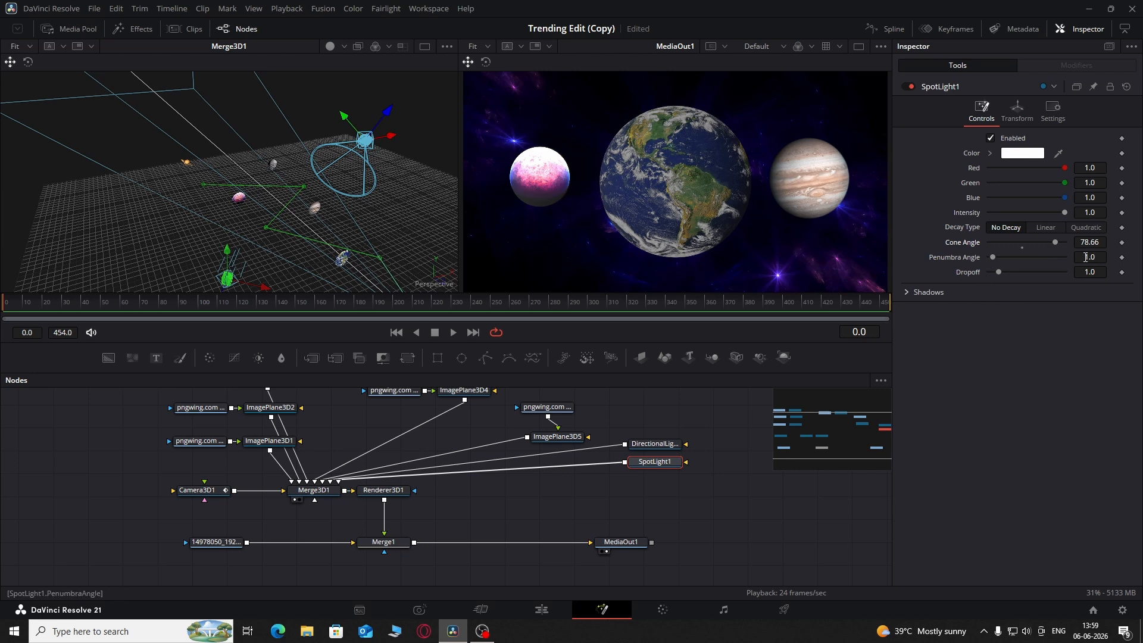
drag(1085, 257, 1111, 257)
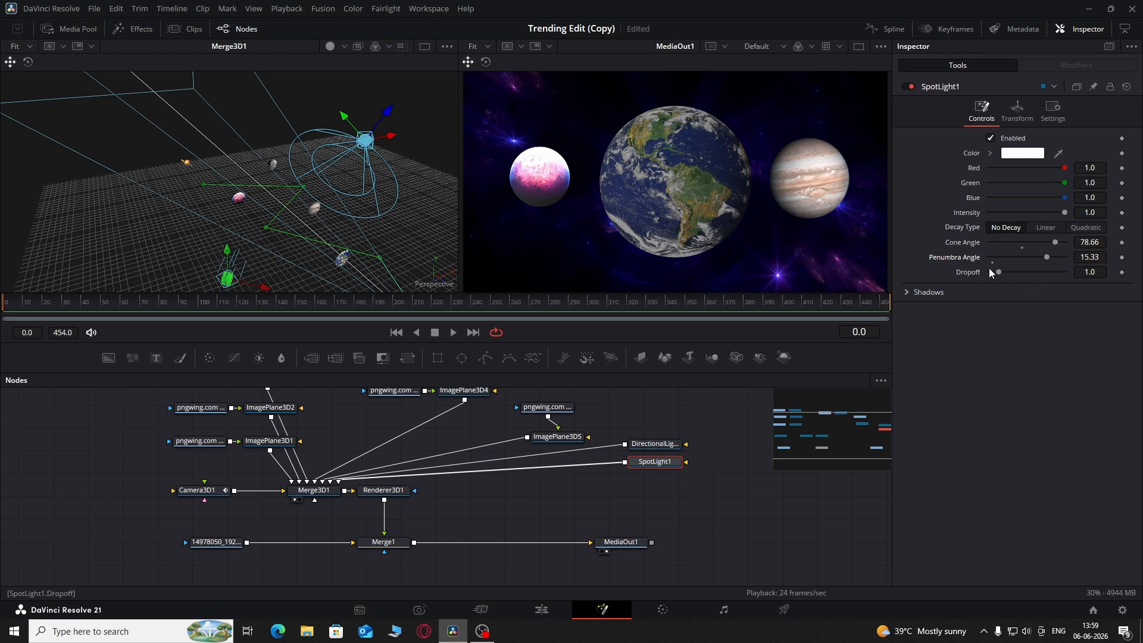
click(1043, 227)
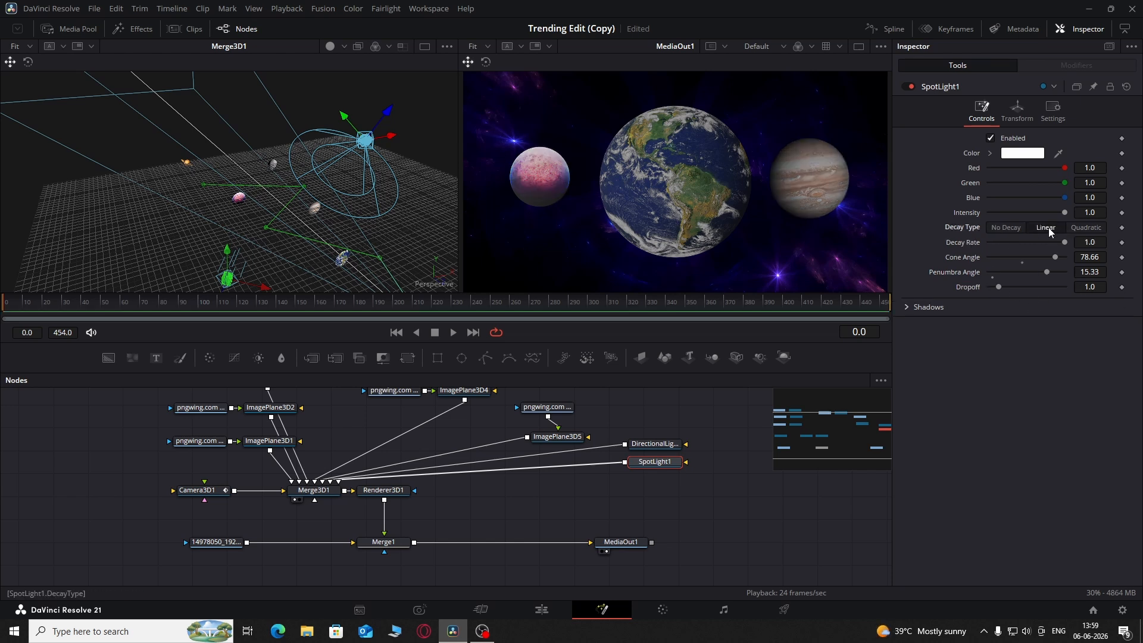
click(1002, 231)
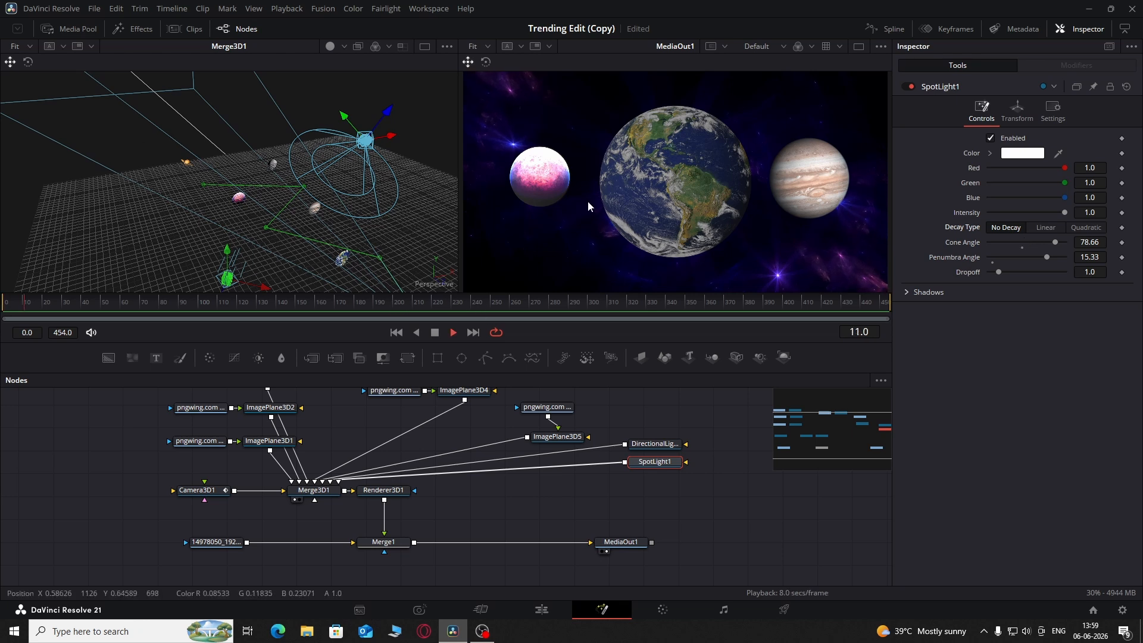
Step: Using frame 215 as reference, move SpotLight1 to translation Y 8.956 and X rotation -82.8, and preview the lighting
click(291, 308)
drag(292, 308, 422, 331)
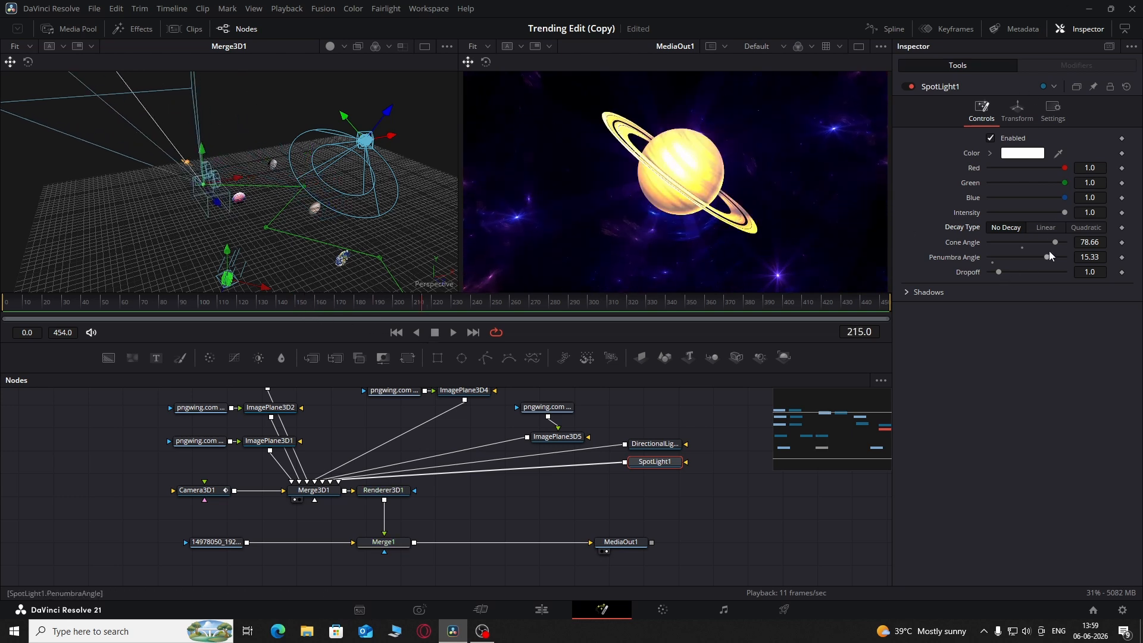
click(1017, 109)
drag(1090, 167, 1142, 167)
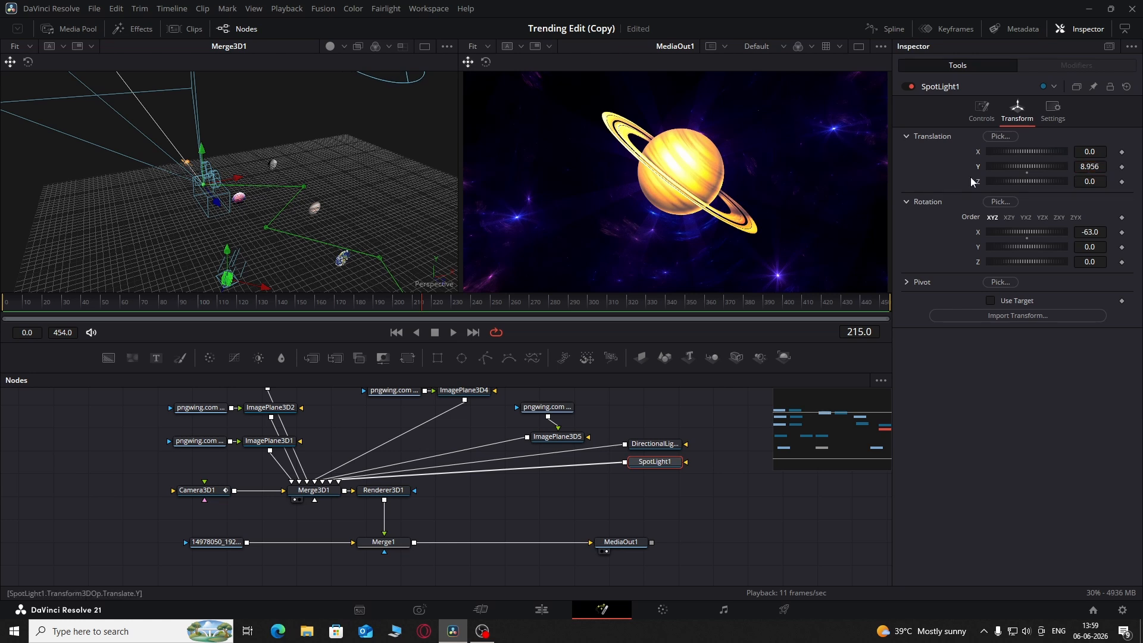
mouse_move(1090, 231)
mouse_down()
mouse_move(1112, 232)
mouse_move(1071, 232)
mouse_up()
drag(413, 226, 386, 263)
drag(1090, 232, 1087, 232)
key(space)
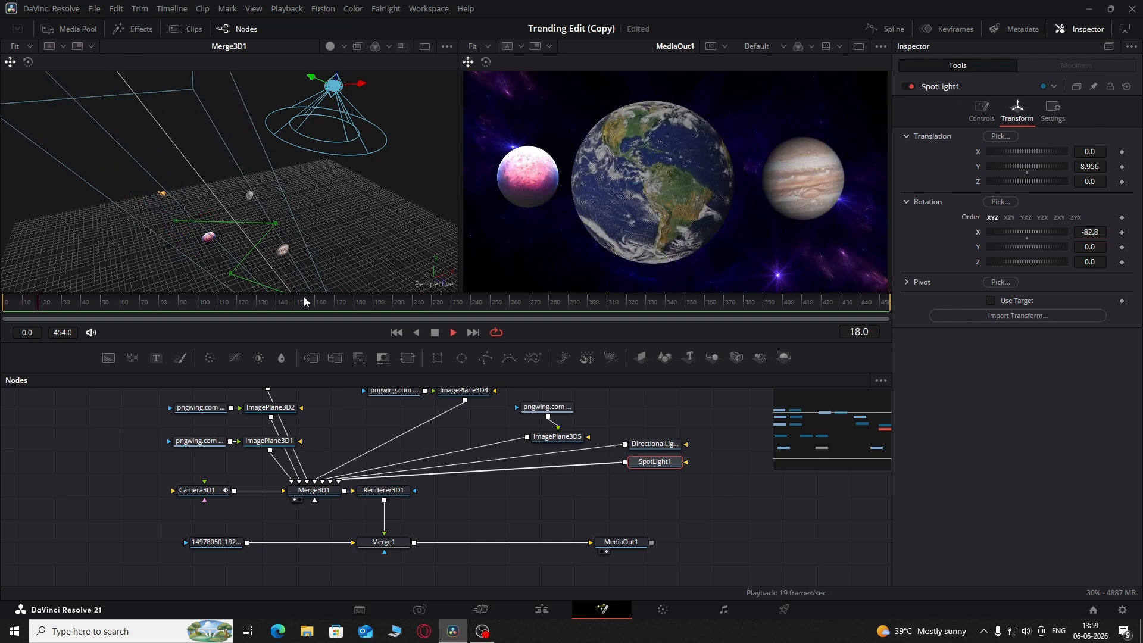
key(space)
Step: Try lowering SpotLight1's intensity to 0.512, undo that change and play the animation to check the lighting
click(982, 110)
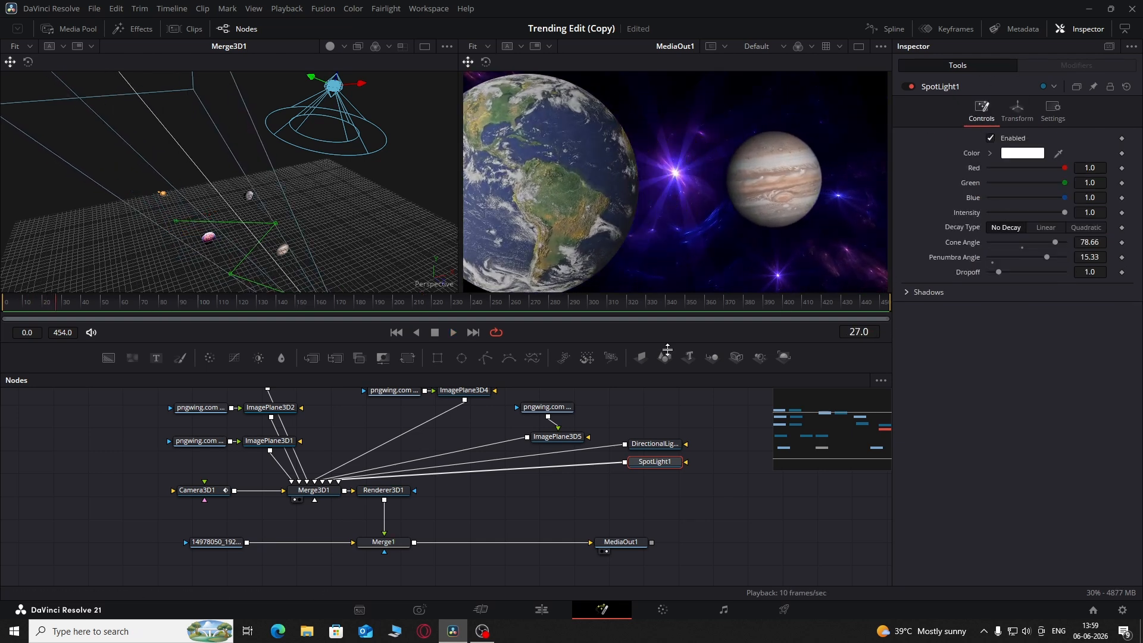
click(21, 302)
drag(1065, 212, 983, 214)
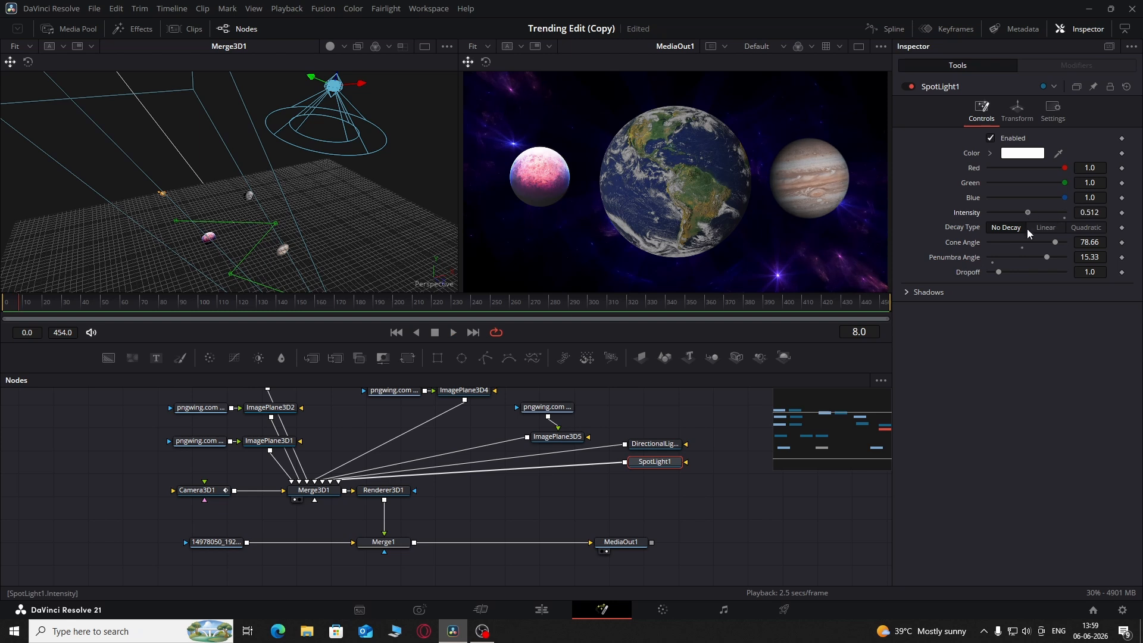
key(ctrl+z)
key(space)
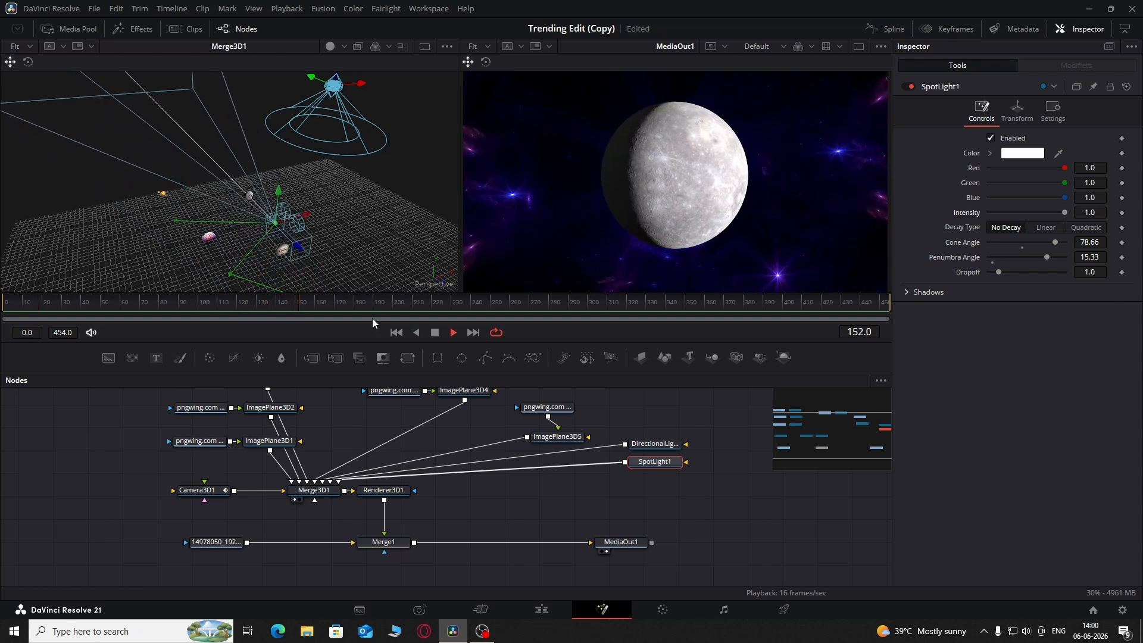
key(space)
Step: Make room after the background video node and insert a Gaussian Blur node between it and Merge1
drag(223, 534, 134, 535)
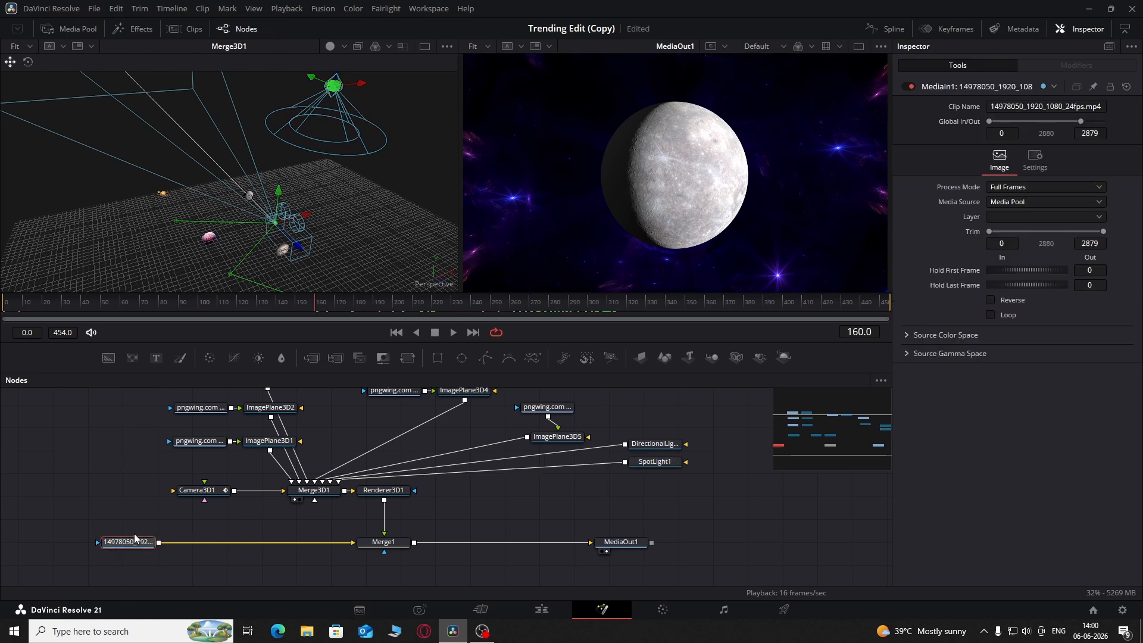
key(shift+space)
text(spo)
key(BackSpace)
key(BackSpace)
key(BackSpace)
text(gaus)
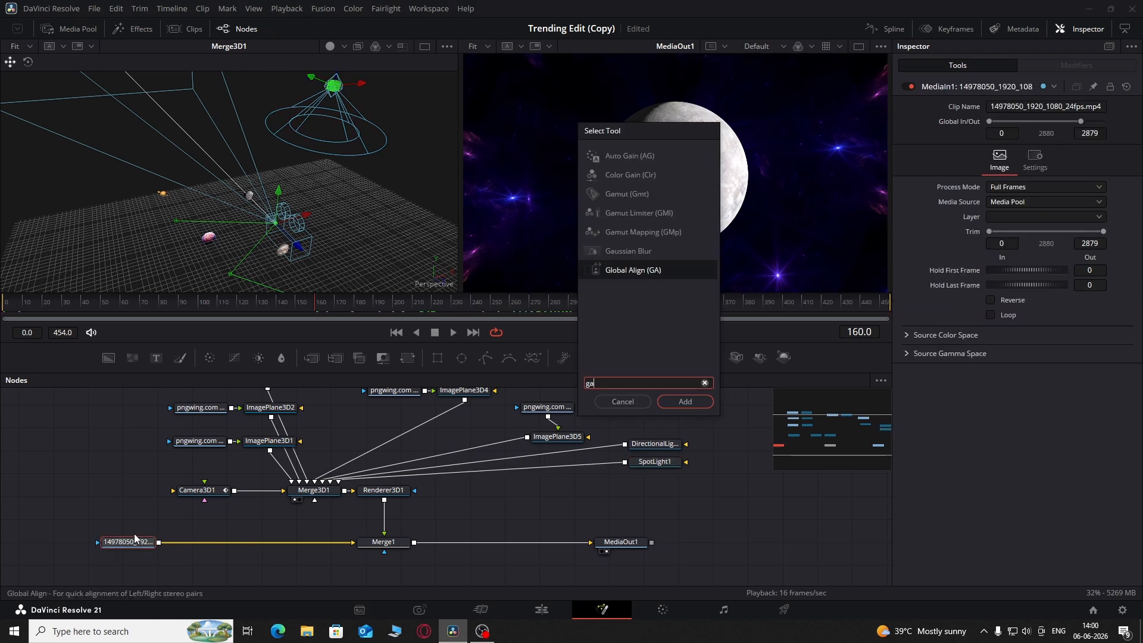
key(Return)
Step: Play the composition while adjusting the background blur, and set GaussianBlur1's strength to 0.327
key(space)
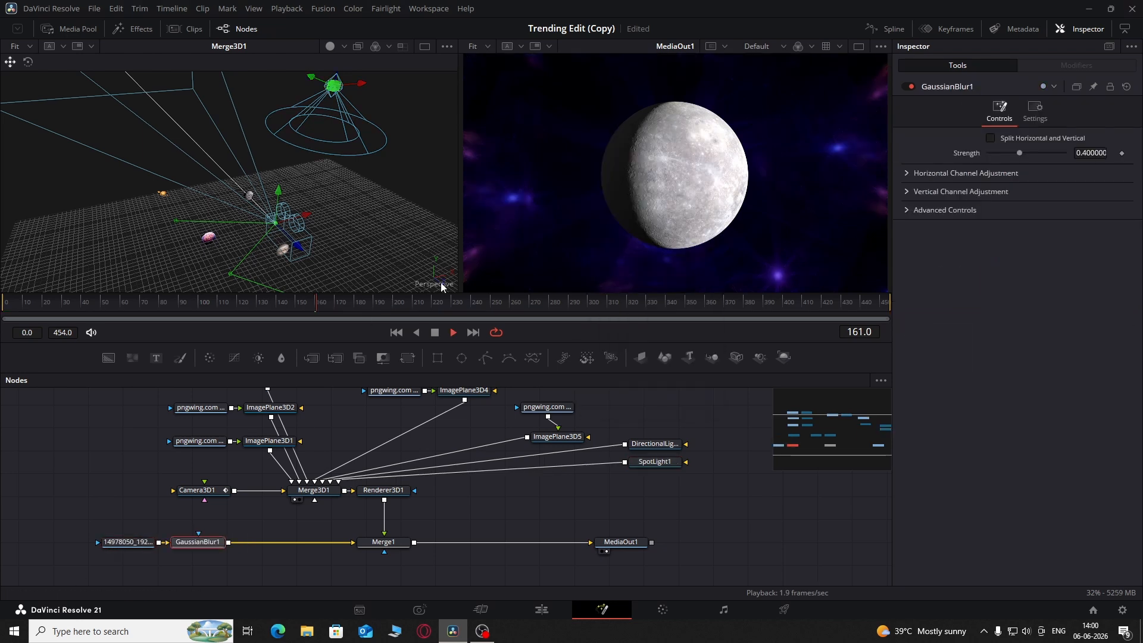
drag(1018, 153, 1002, 173)
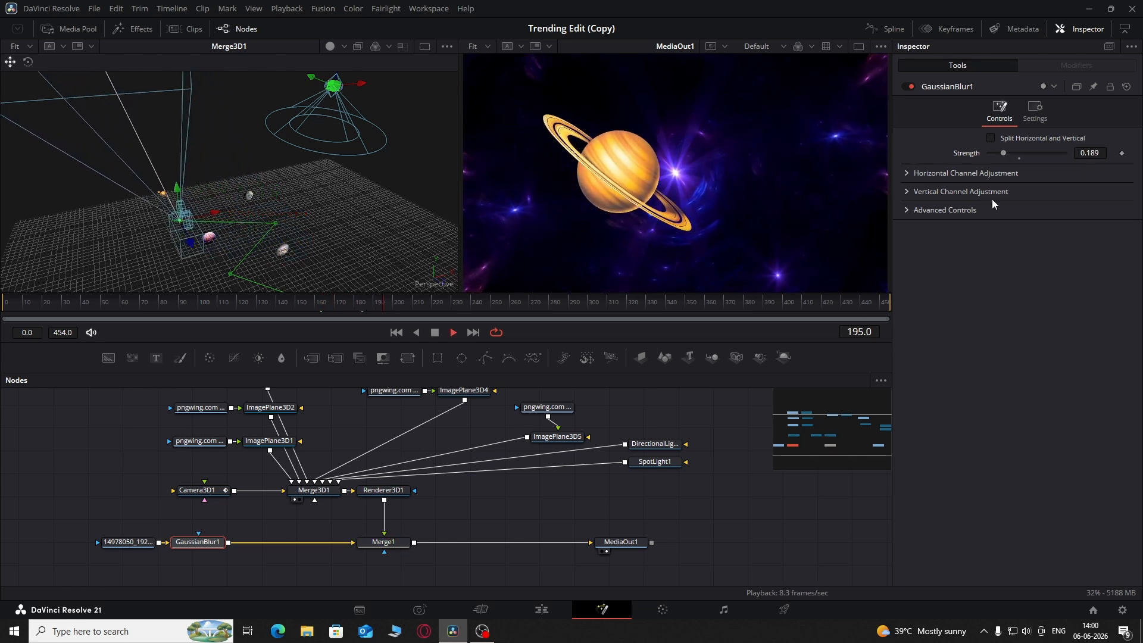
click(1020, 158)
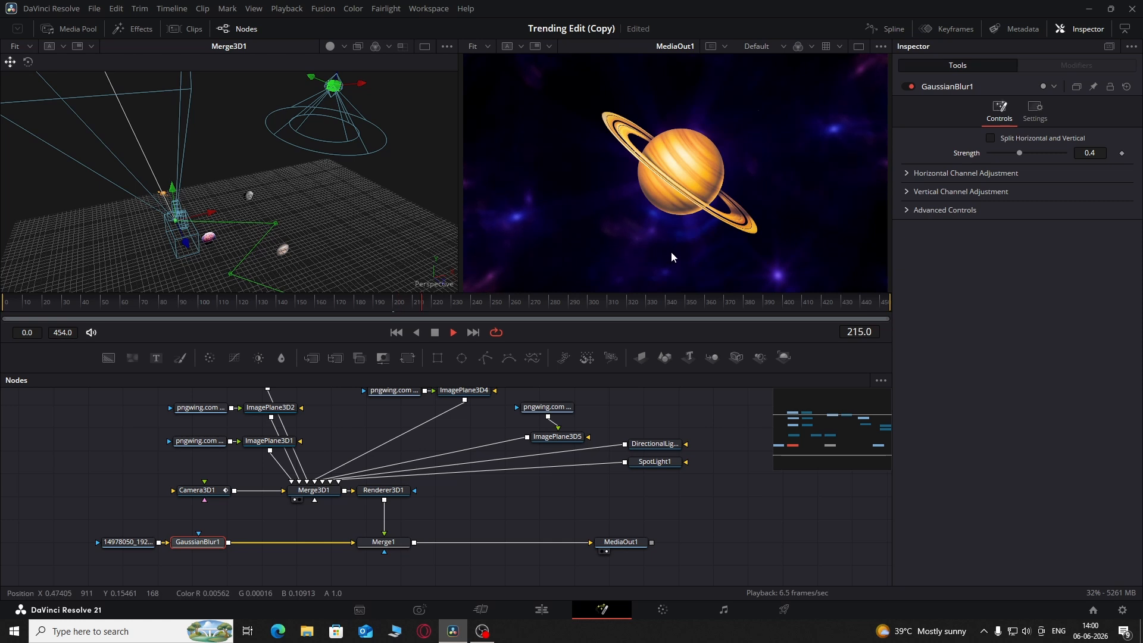
drag(329, 306, 2, 333)
key(space)
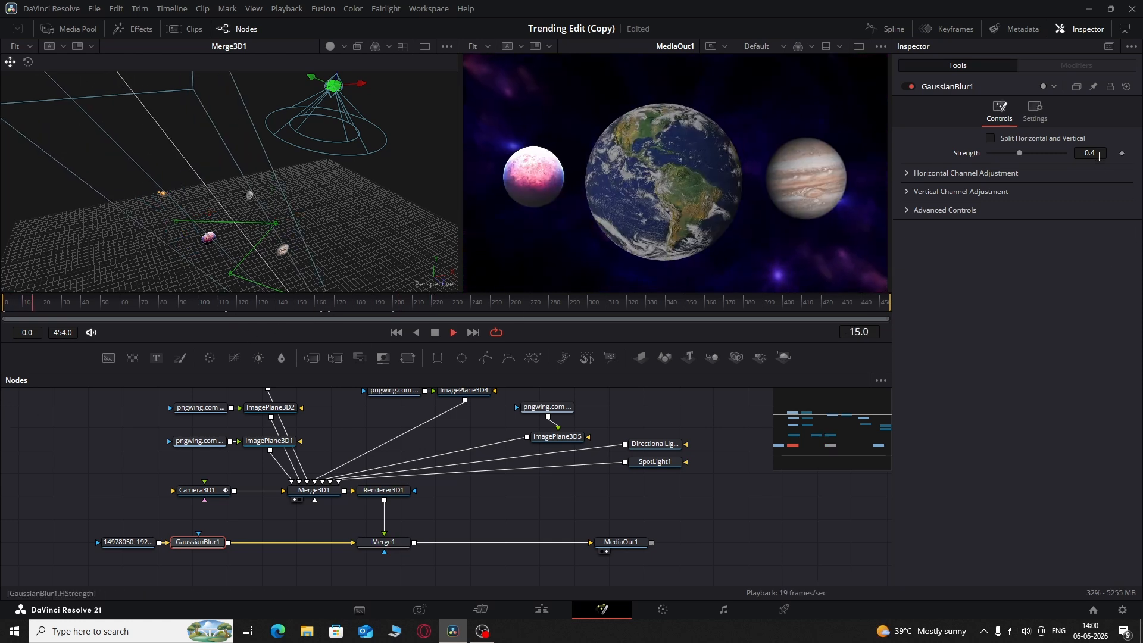
drag(1095, 154, 1085, 153)
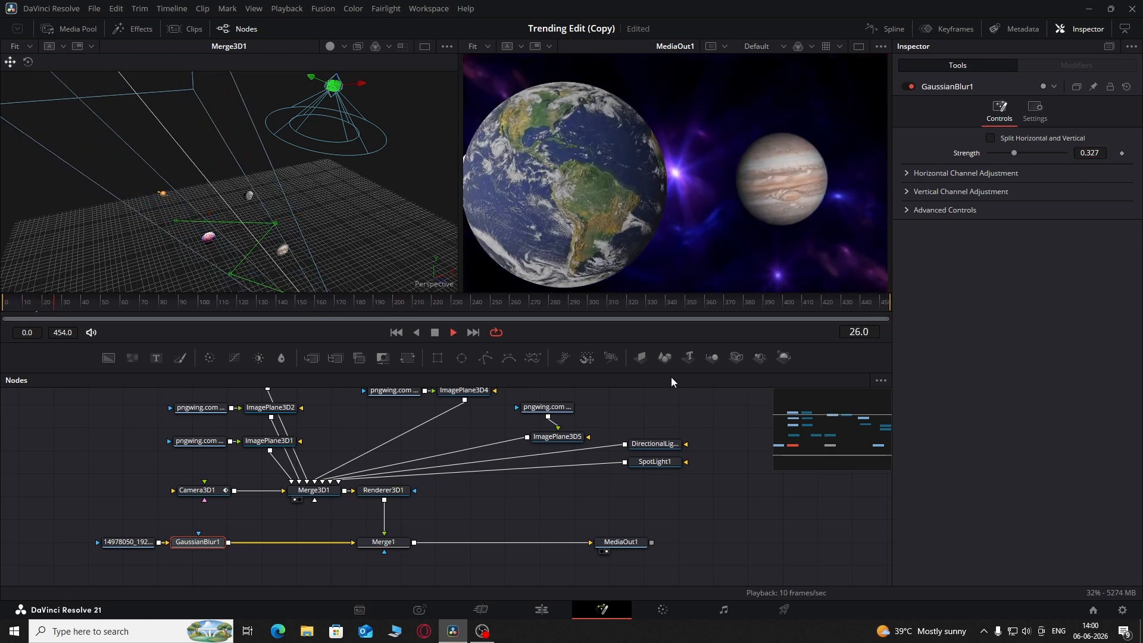
Step: Move three planet image nodes away from their image planes and insert a Camera Shake node between one image and ImagePlane3D3
drag(345, 544, 725, 637)
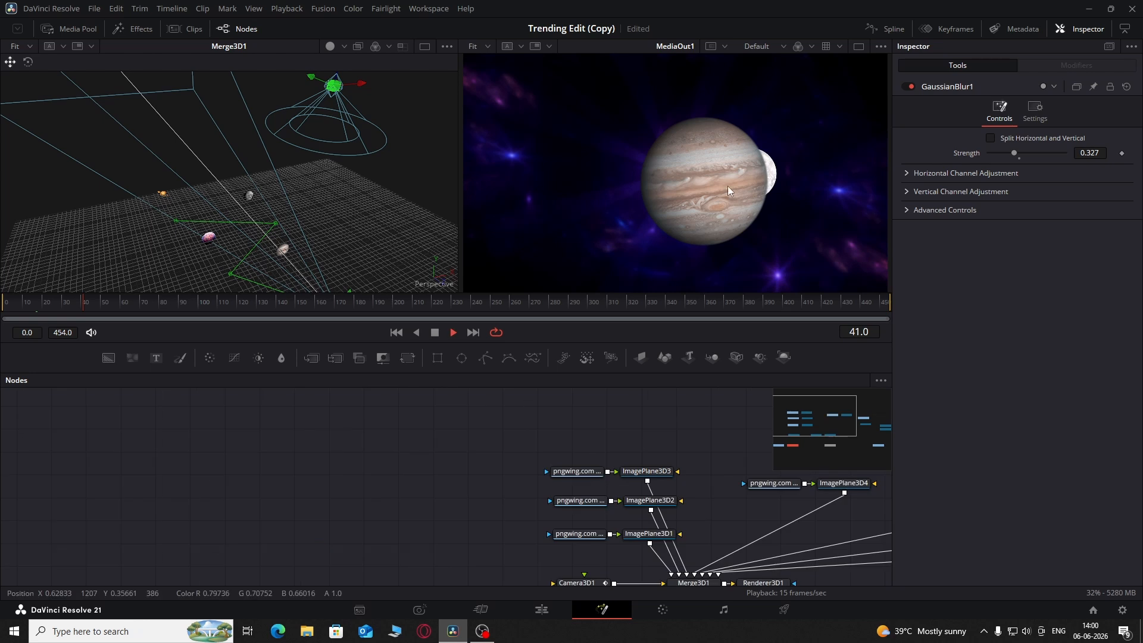
key(space)
drag(563, 415, 388, 531)
click(396, 471)
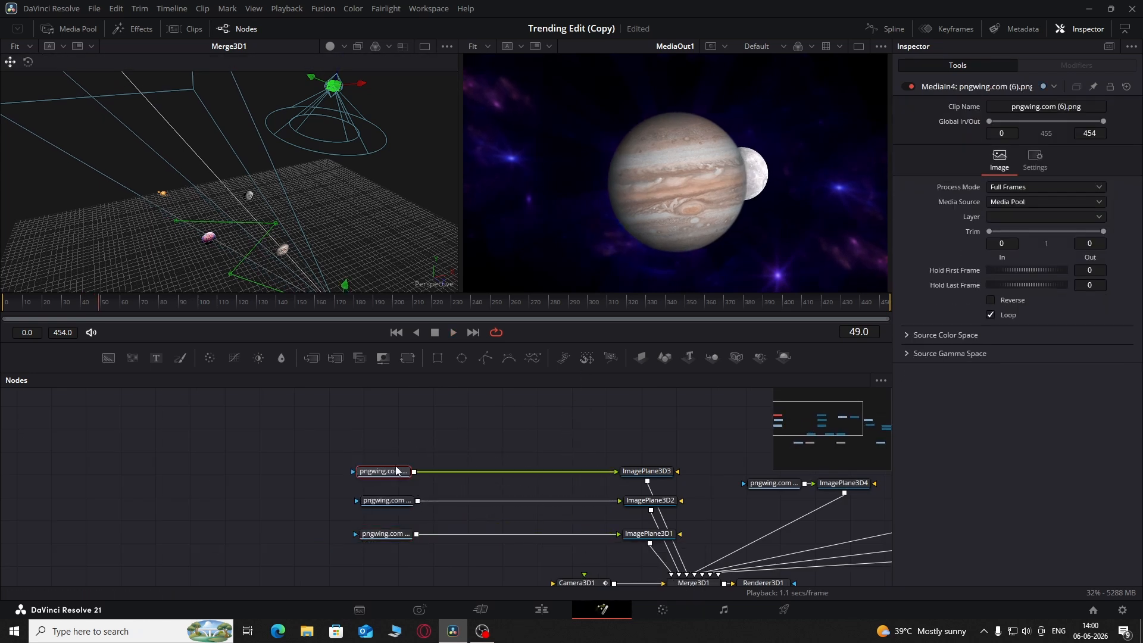
key(shift+space)
text(cam)
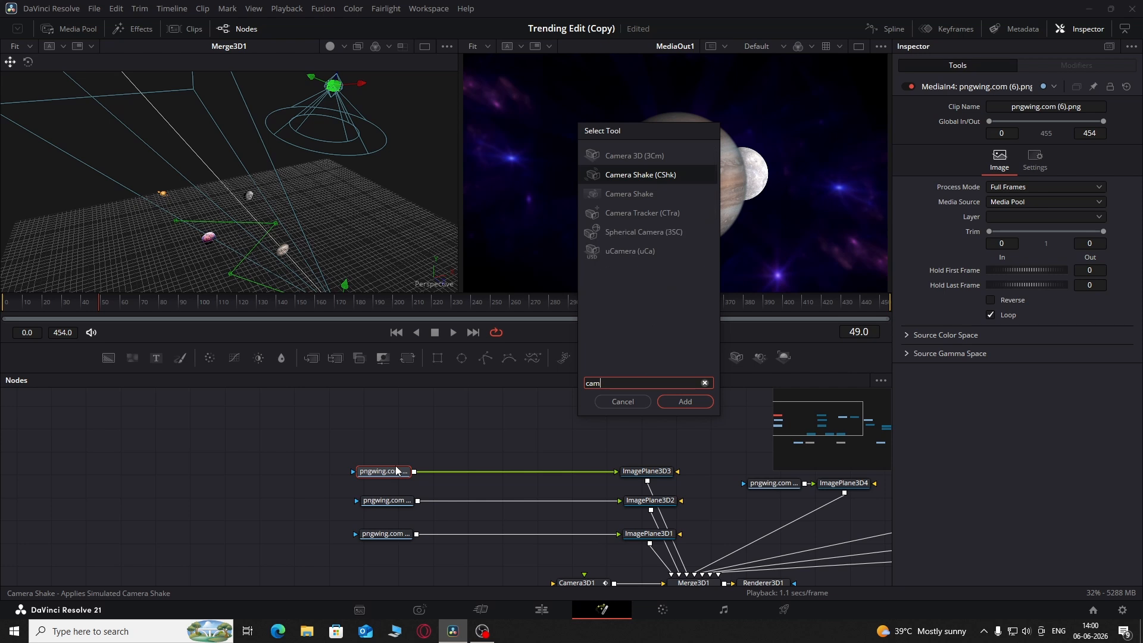
key(Return)
Step: Set CameraShake1's overall strength to 0.132 and speed to 0.063 while playing the animation to check the shake
key(space)
drag(239, 303, 3, 304)
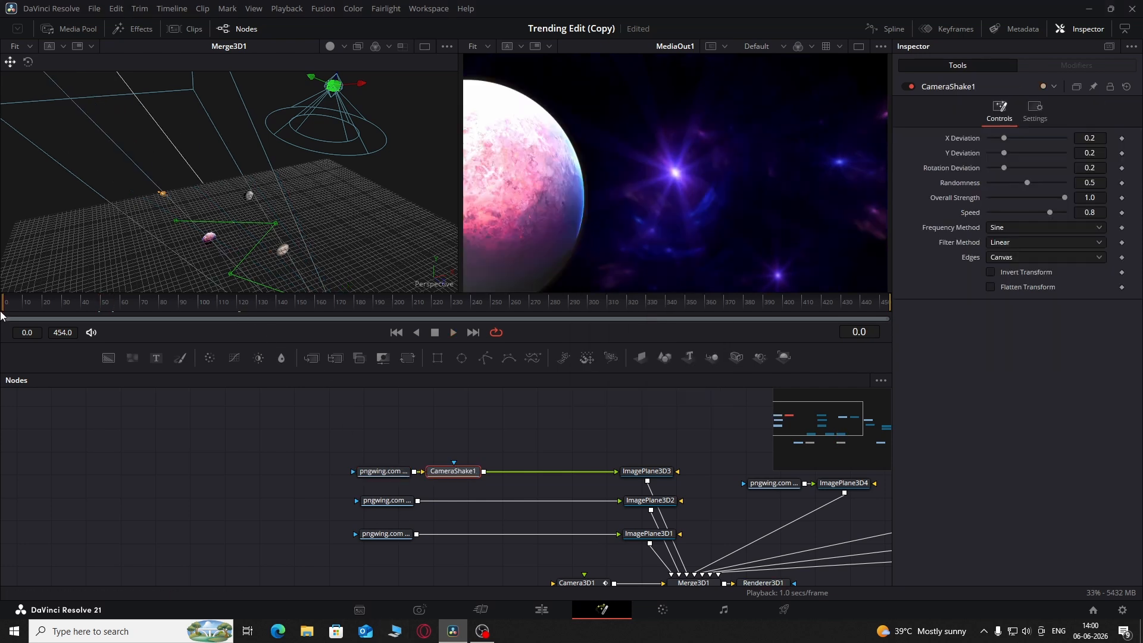
key(space)
key(space)
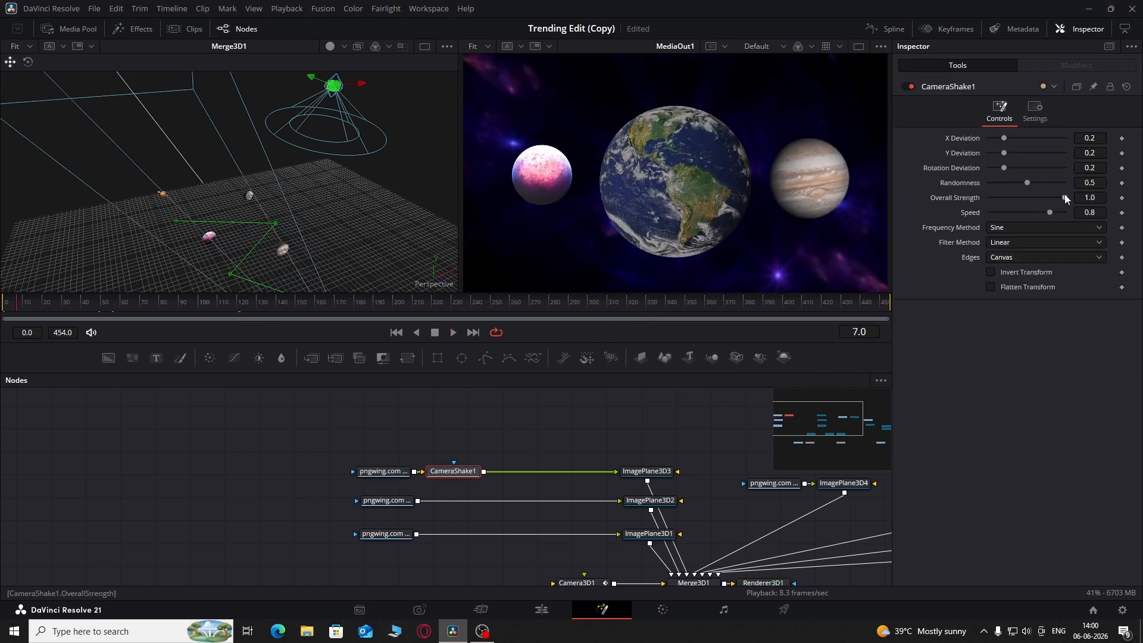
drag(1066, 198, 993, 251)
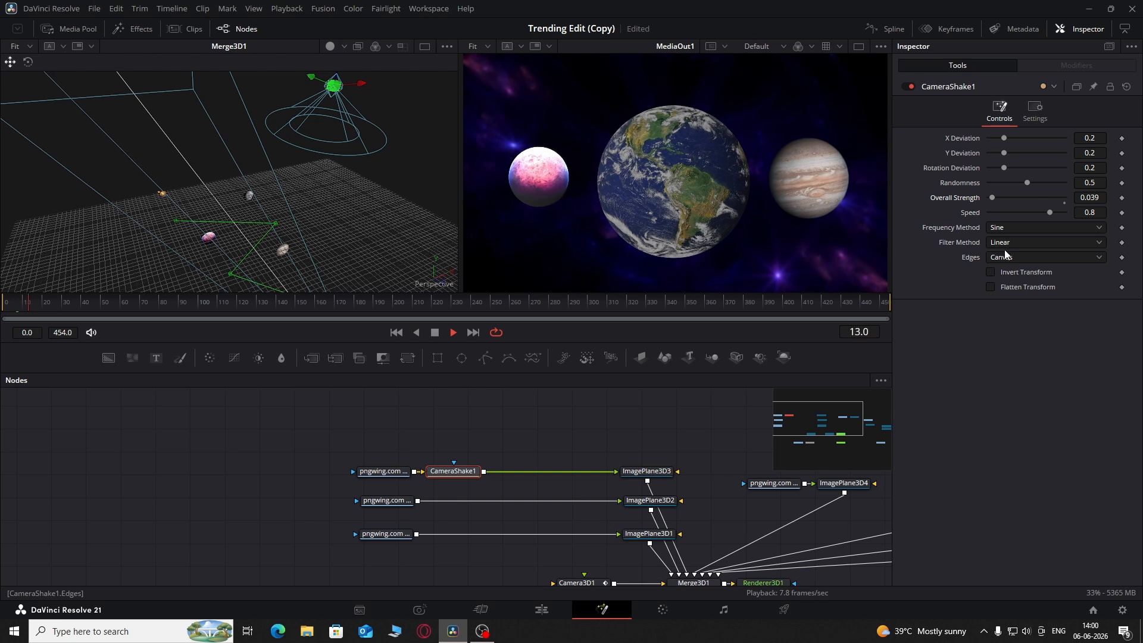
mouse_move(1050, 212)
mouse_down()
mouse_move(1054, 226)
mouse_move(1030, 223)
mouse_up()
drag(991, 260, 996, 260)
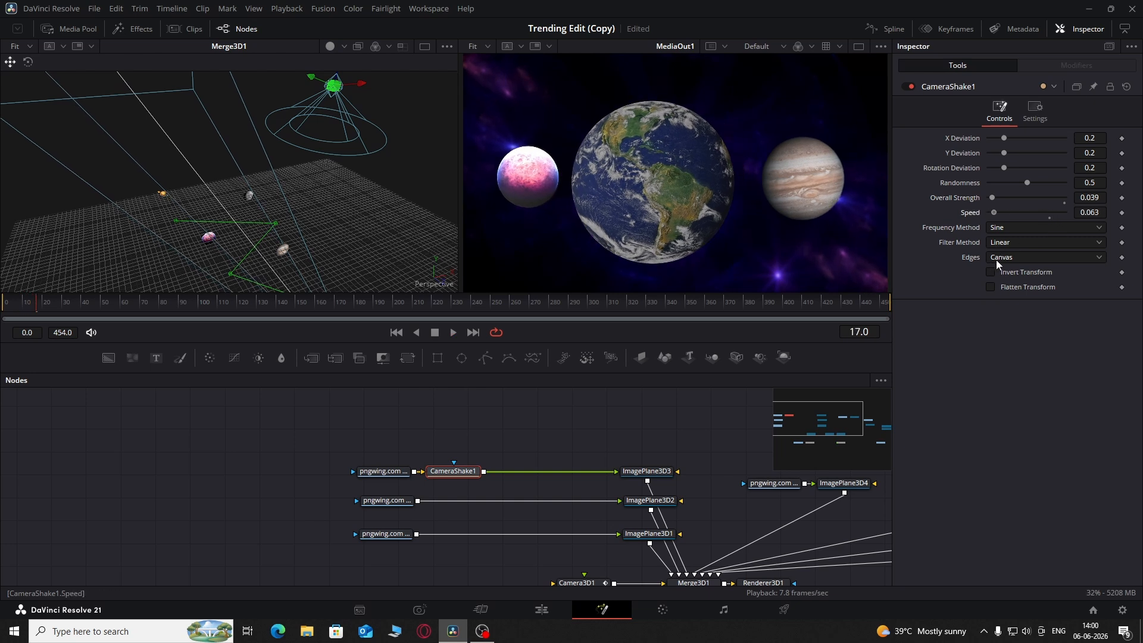
key(space)
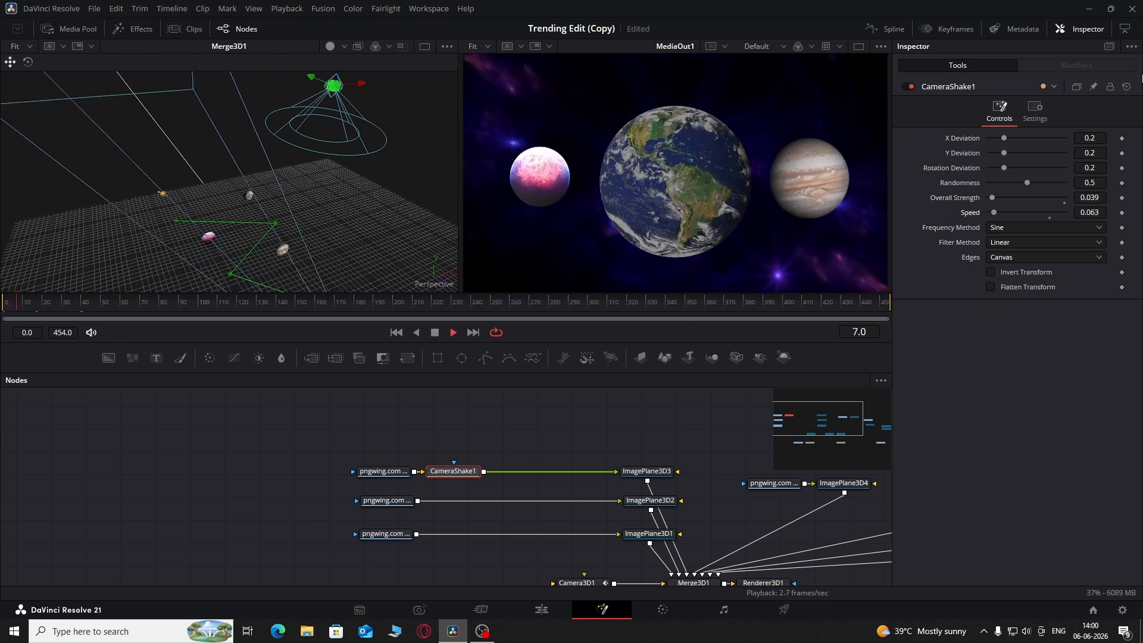
drag(1089, 197, 1096, 198)
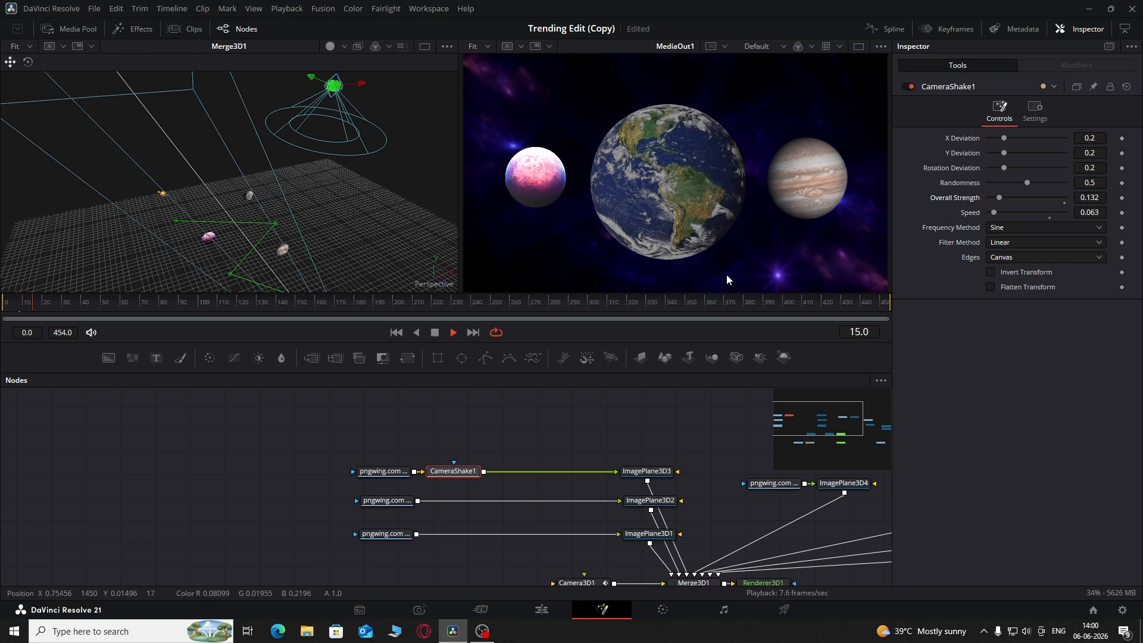
key(space)
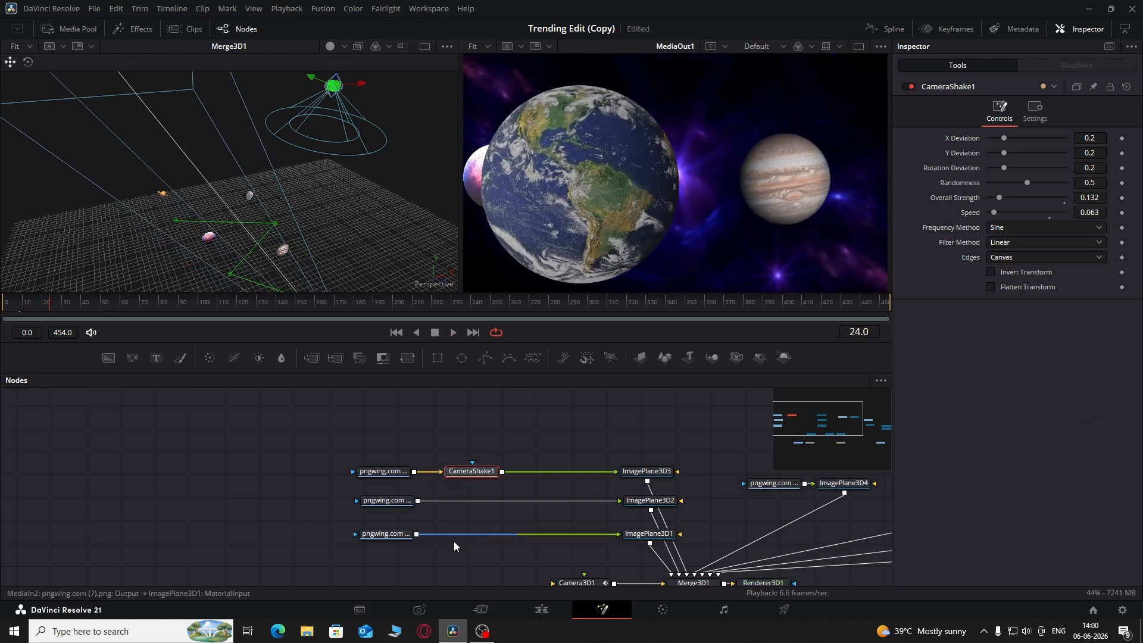
Step: Paste a copy of the Camera Shake before ImagePlane3D2, set X deviation 0.106 and Y deviation 0.251, and play the animation
click(397, 500)
key(ctrl+v)
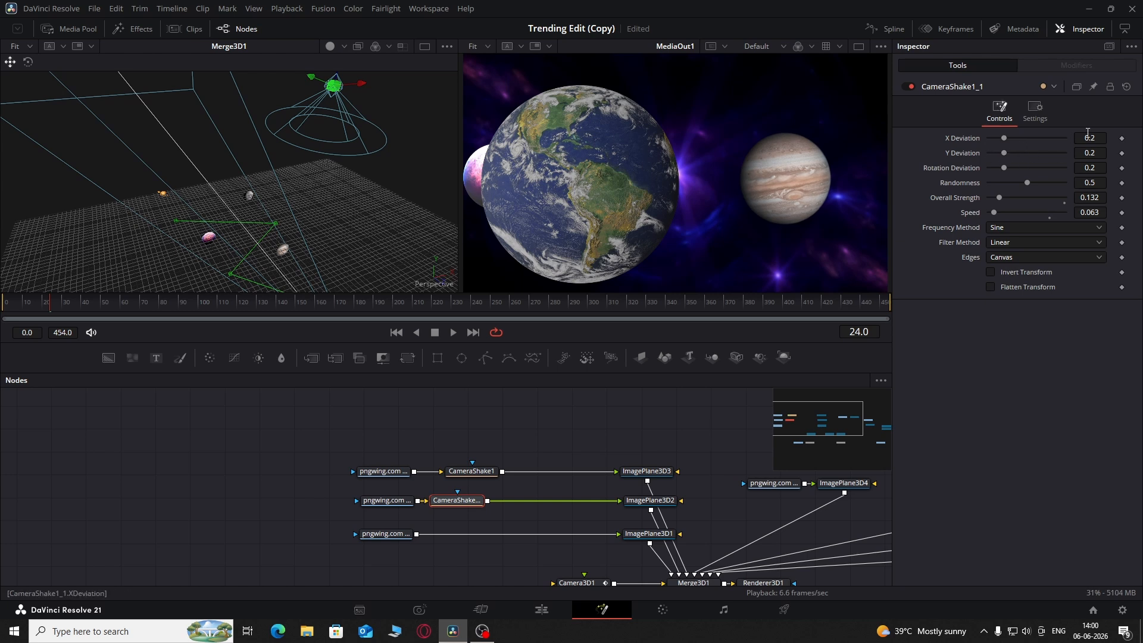
mouse_move(1090, 138)
mouse_down()
mouse_move(1078, 138)
mouse_move(1096, 153)
mouse_up()
key(space)
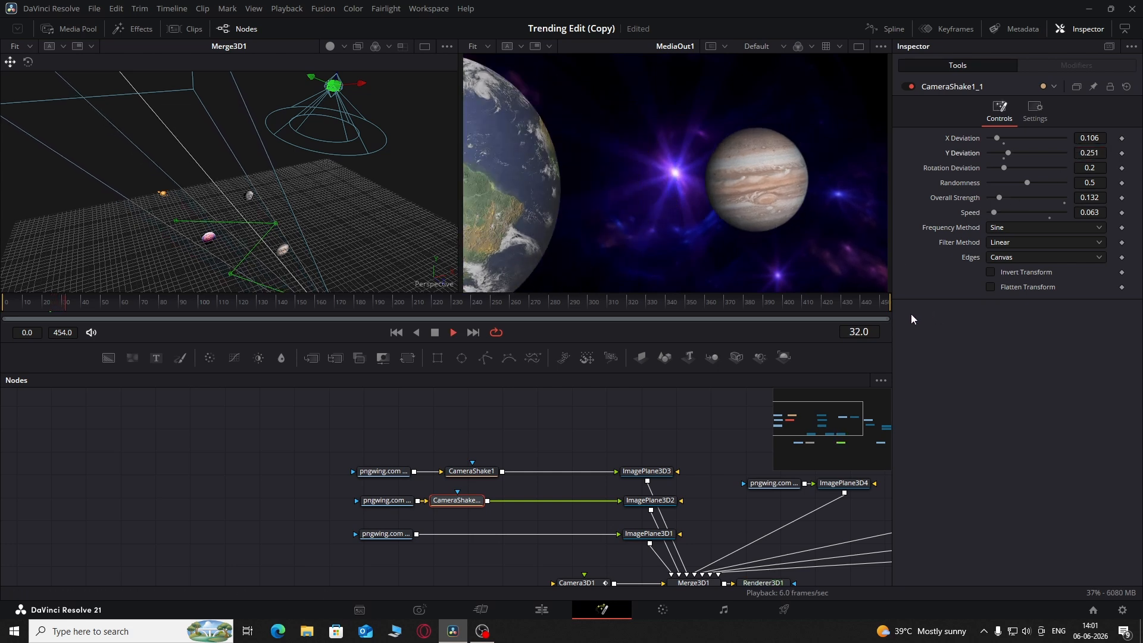